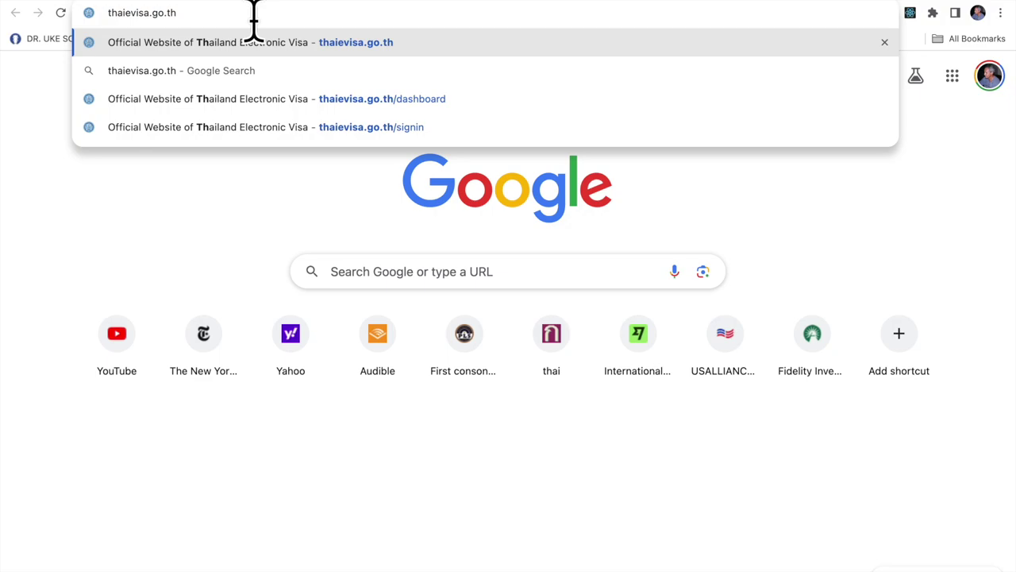
Load the official Thai E-Visa website, thaievisa.go.th, in Chrome.
{"action": "key", "text": "Return"}
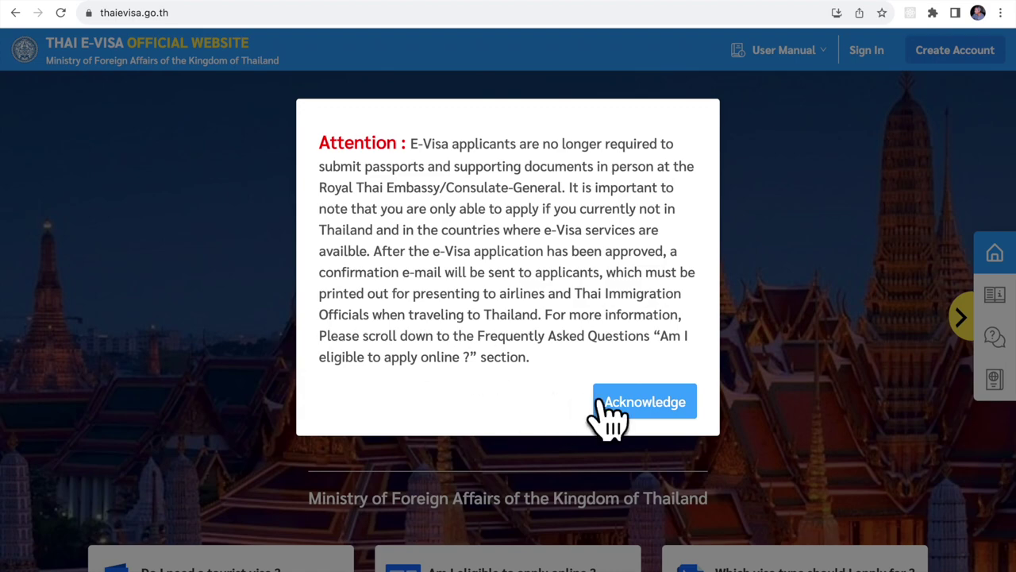
Acknowledge the attention notice and scroll down to the FAQ section with the tourist-visa check form.
{"action": "left_click", "coordinate": [635, 413]}
{"action": "scroll", "coordinate": [627, 401], "scroll_direction": "down", "scroll_amount": 2}
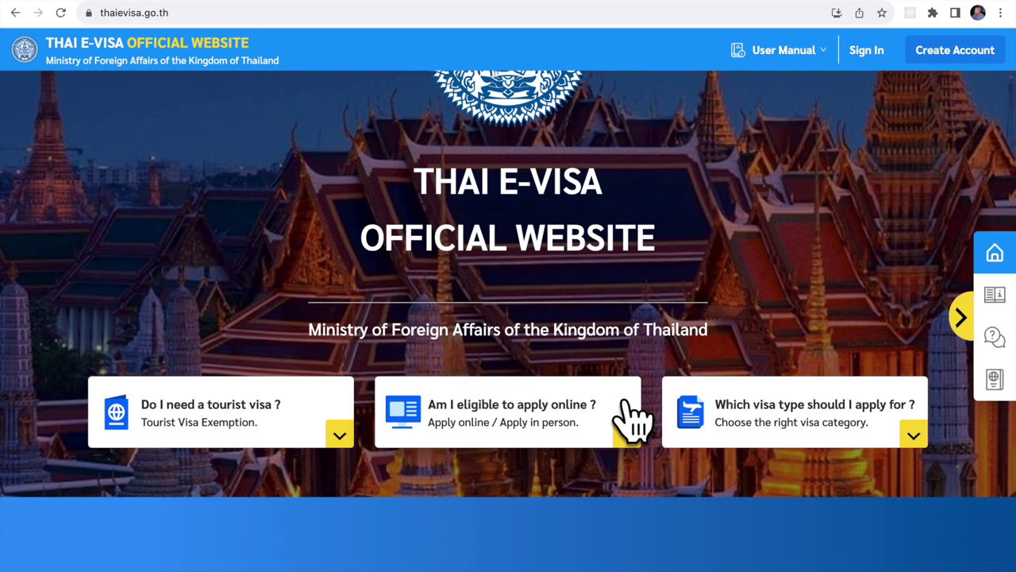
{"action": "scroll", "coordinate": [633, 418], "scroll_direction": "down", "scroll_amount": 10}
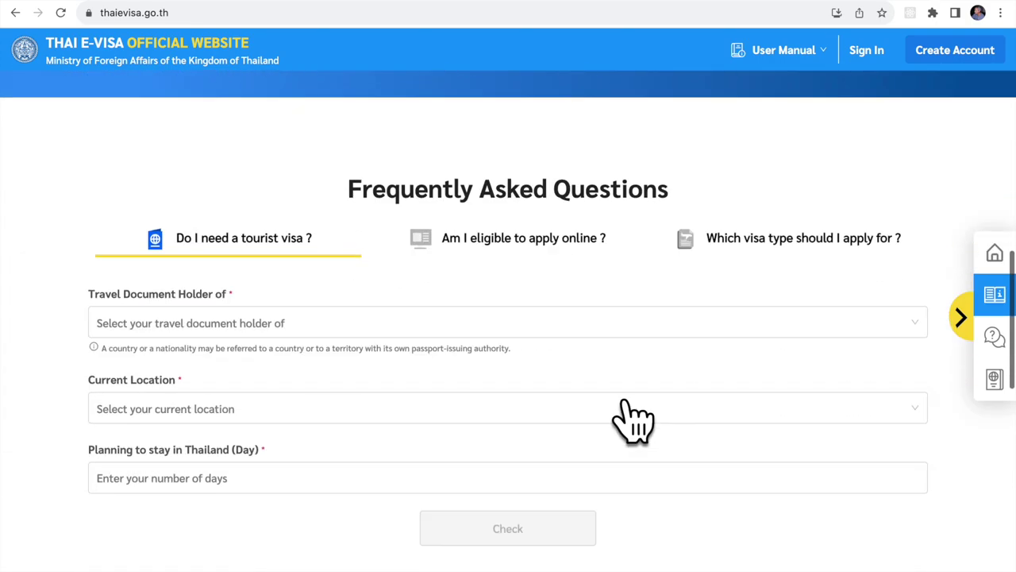
{"action": "scroll", "coordinate": [633, 418], "scroll_direction": "up", "scroll_amount": 10}
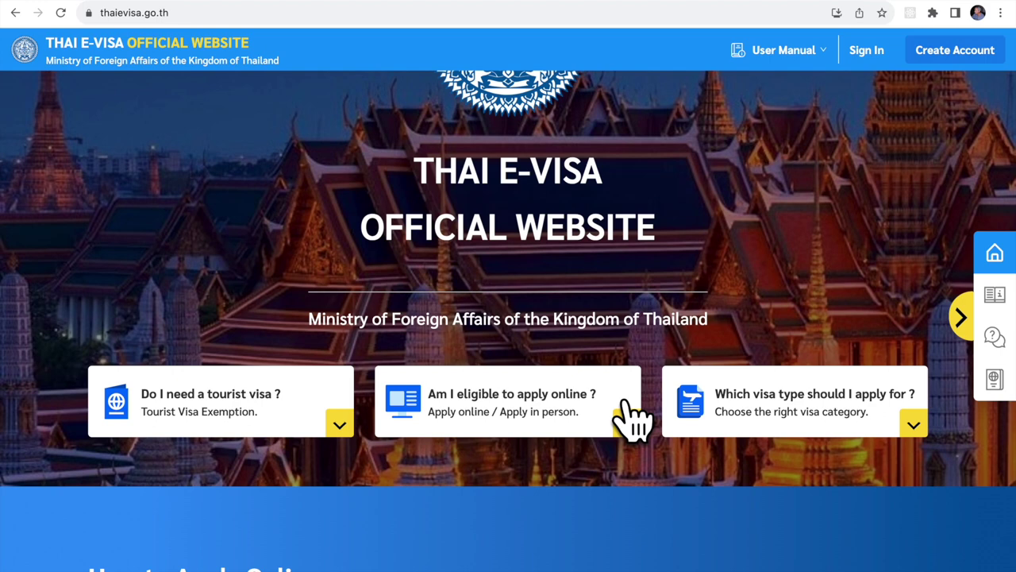
Start a new account and enter the applicant's first name and family name.
{"action": "left_click", "coordinate": [937, 50]}
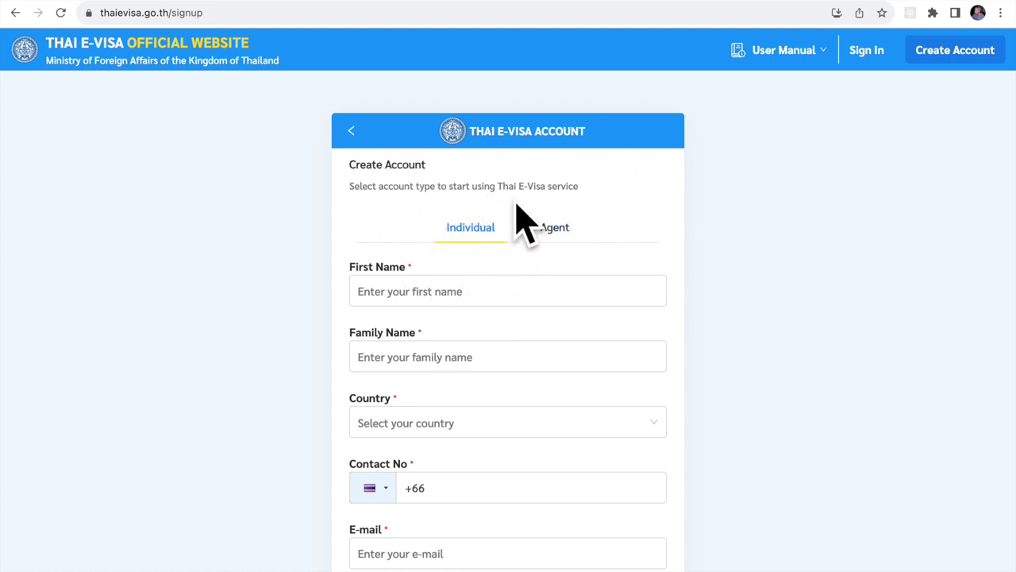
{"action": "left_click", "coordinate": [462, 291]}
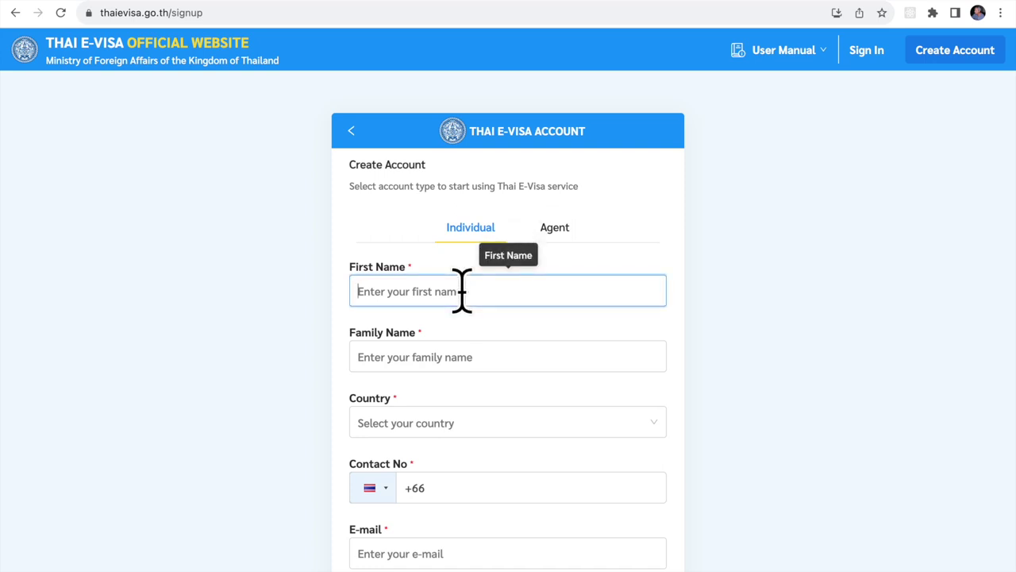
{"action": "type", "text": "John"}
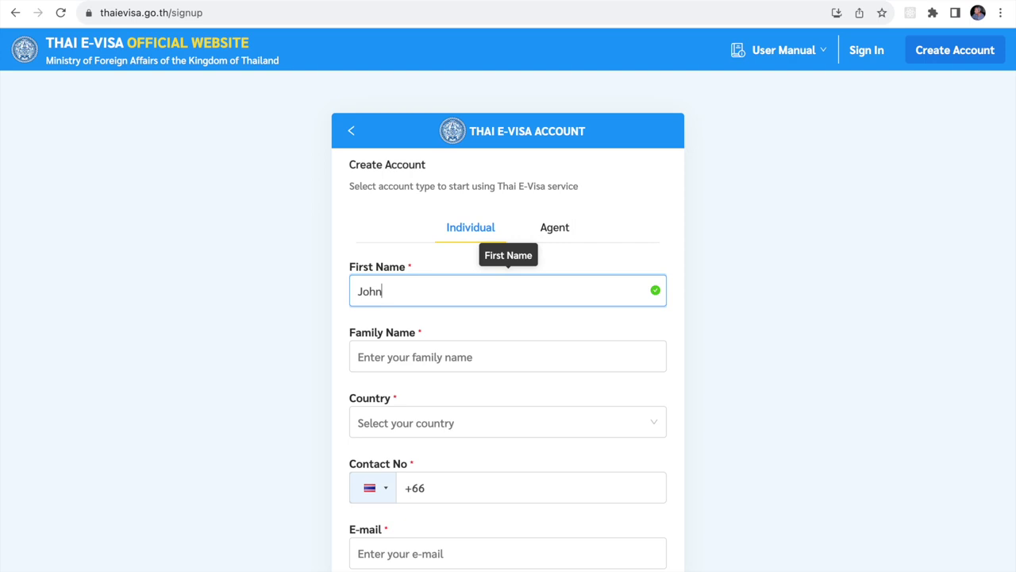
{"action": "left_click", "coordinate": [460, 354]}
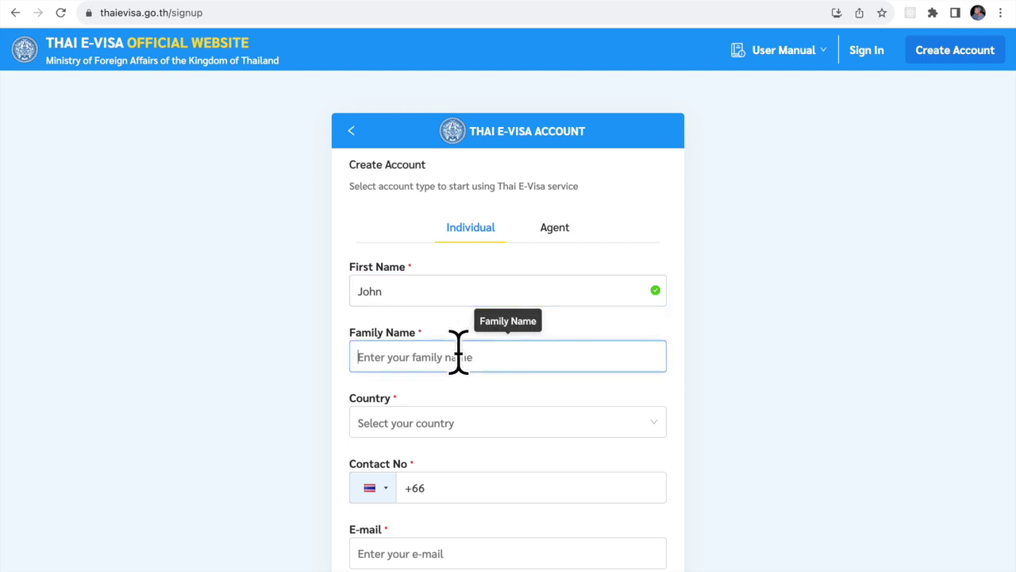
{"action": "type", "text": "Smith"}
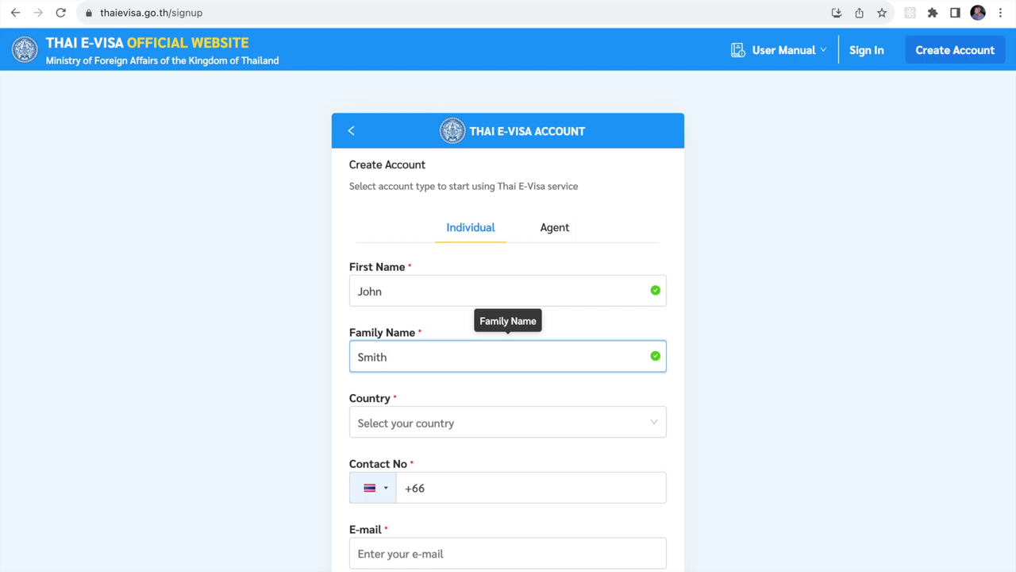
Set the country to United States and enter the applicant's contact phone number.
{"action": "left_click", "coordinate": [465, 425]}
{"action": "scroll", "coordinate": [456, 556], "scroll_direction": "down", "scroll_amount": 3}
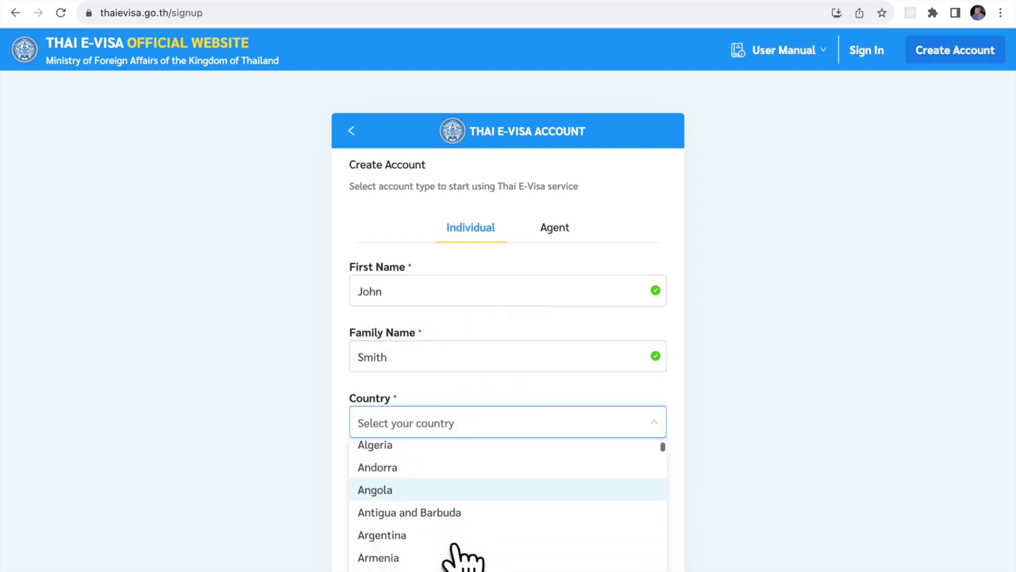
{"action": "scroll", "coordinate": [457, 547], "scroll_direction": "down", "scroll_amount": 3}
{"action": "scroll", "coordinate": [457, 548], "scroll_direction": "up", "scroll_amount": 5}
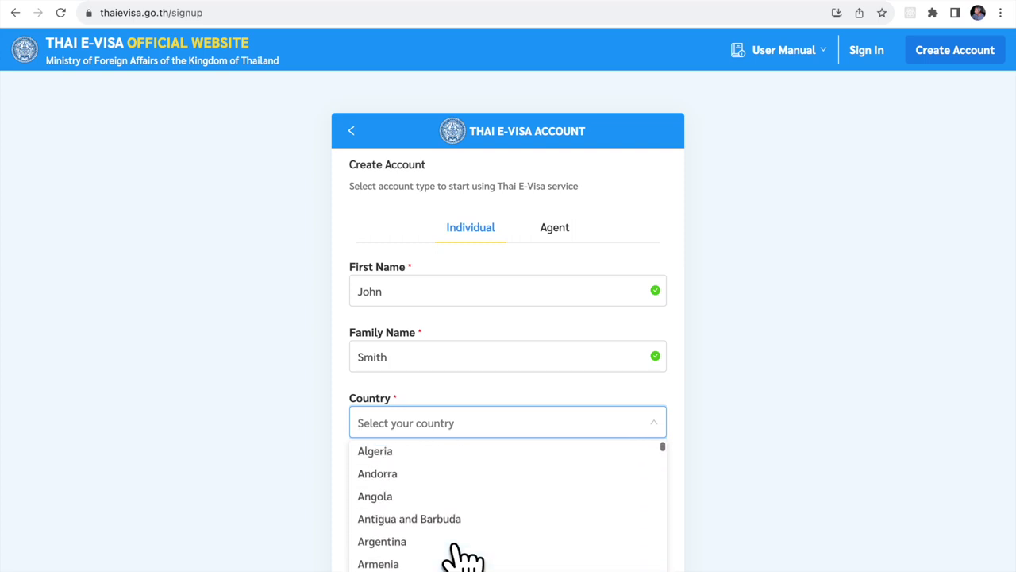
{"action": "scroll", "coordinate": [472, 468], "scroll_direction": "up", "scroll_amount": 1}
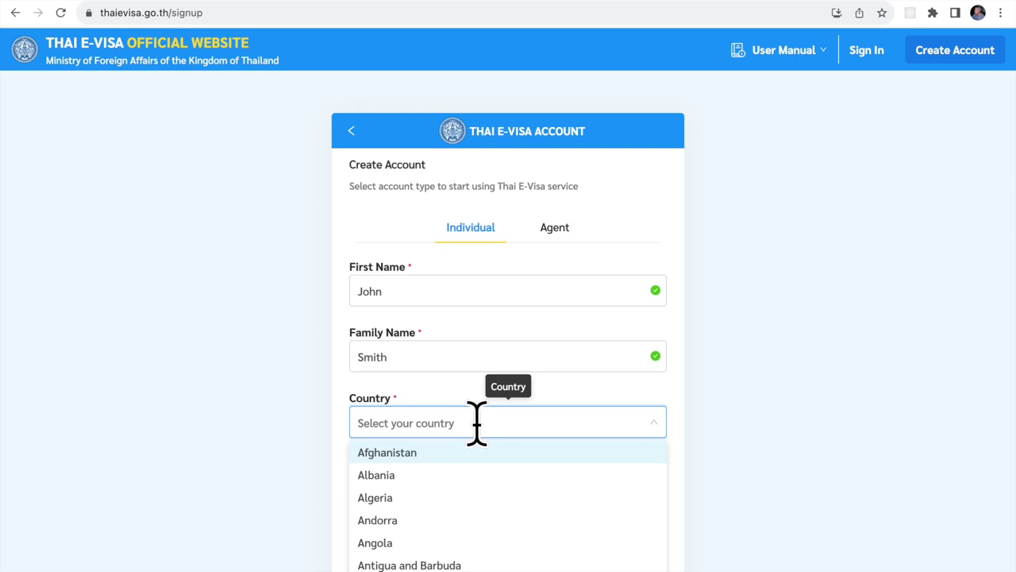
{"action": "type", "text": "unit"}
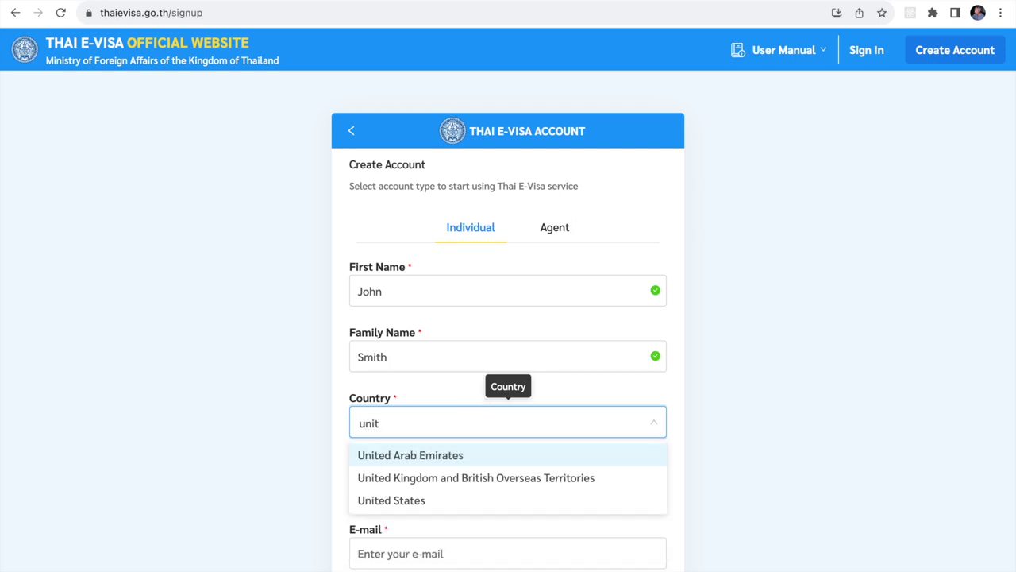
{"action": "left_click", "coordinate": [408, 501]}
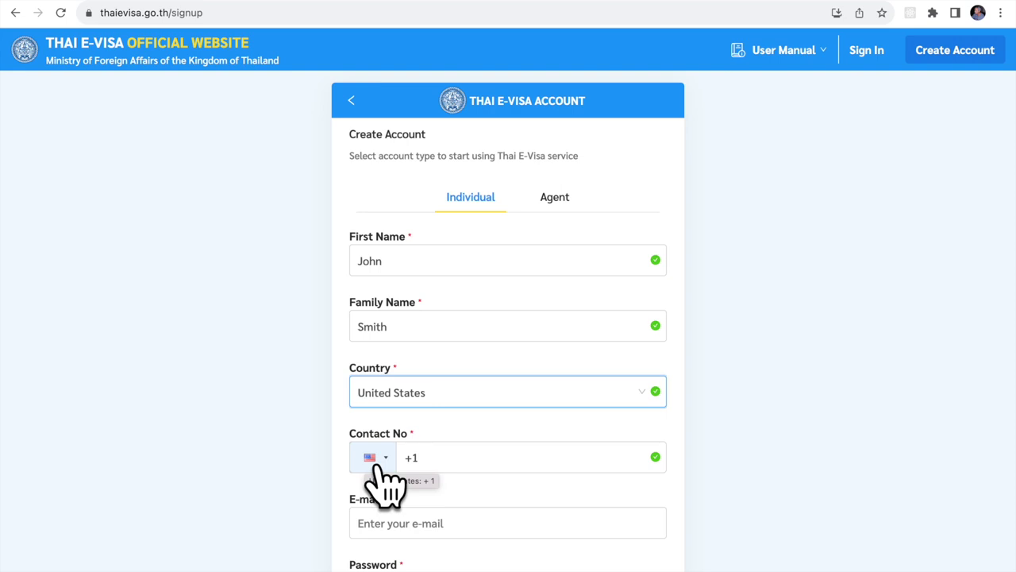
{"action": "left_click", "coordinate": [450, 460]}
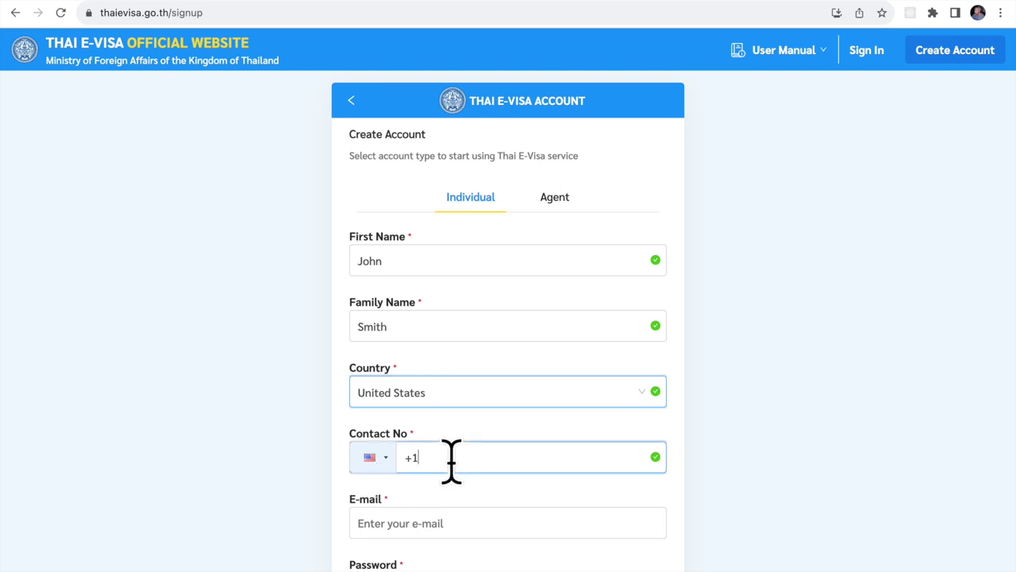
{"action": "type", "text": "2345678901"}
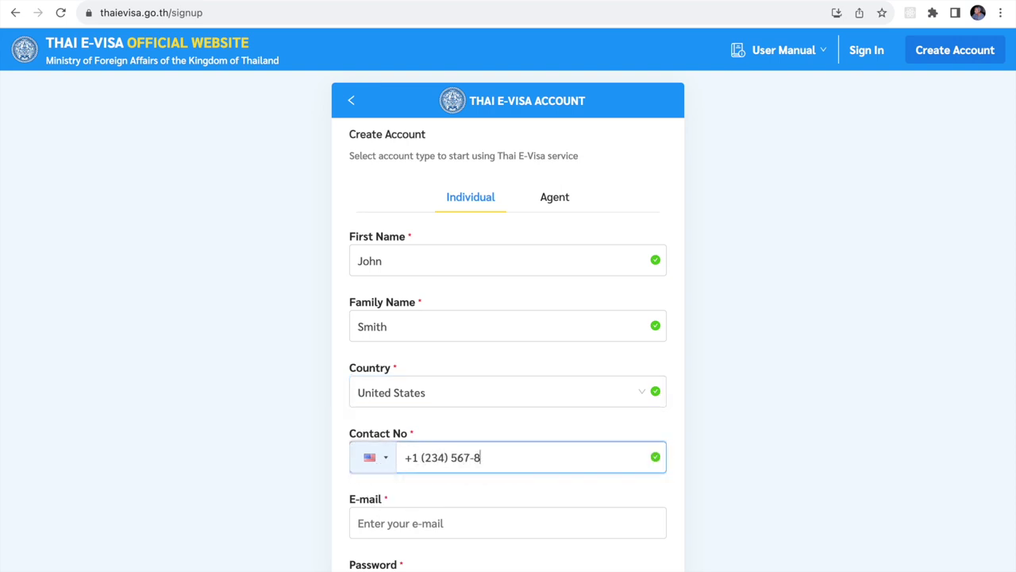
{"action": "scroll", "coordinate": [440, 429], "scroll_direction": "down", "scroll_amount": 2}
Enter the applicant's e-mail address, then the account password and its confirmation.
{"action": "left_click", "coordinate": [441, 429]}
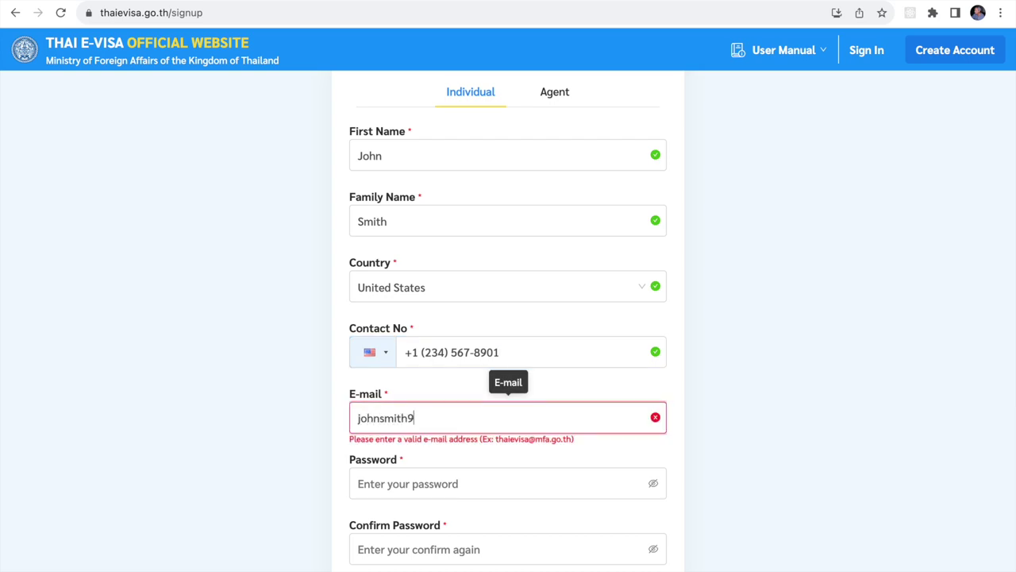
{"action": "key", "text": "Tab"}
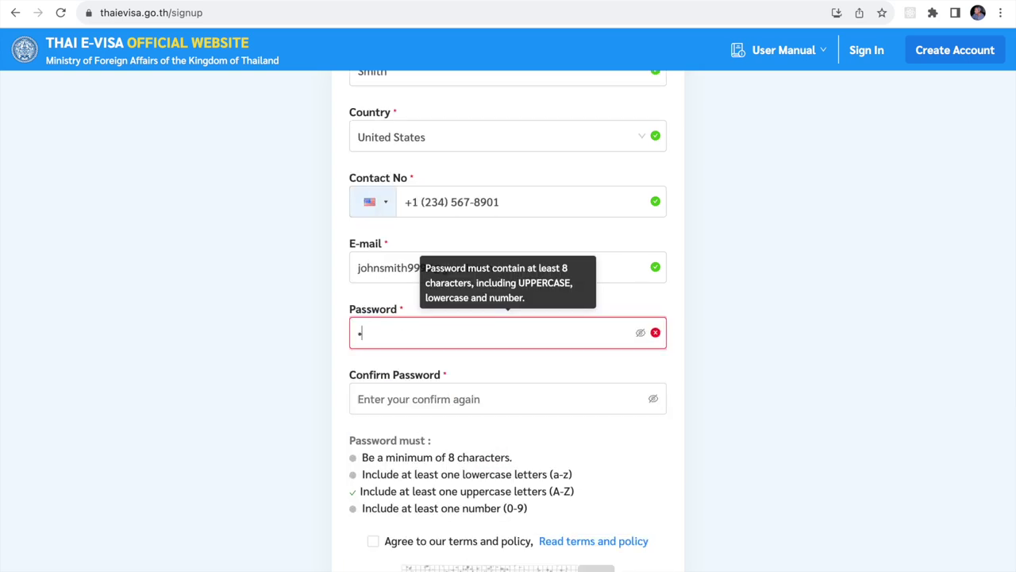
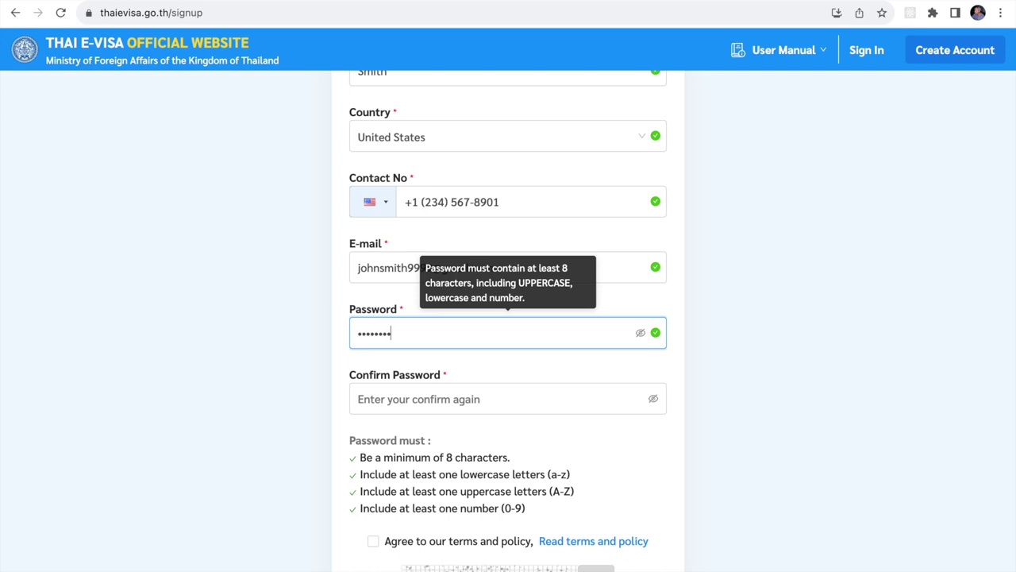
{"action": "left_click", "coordinate": [418, 405]}
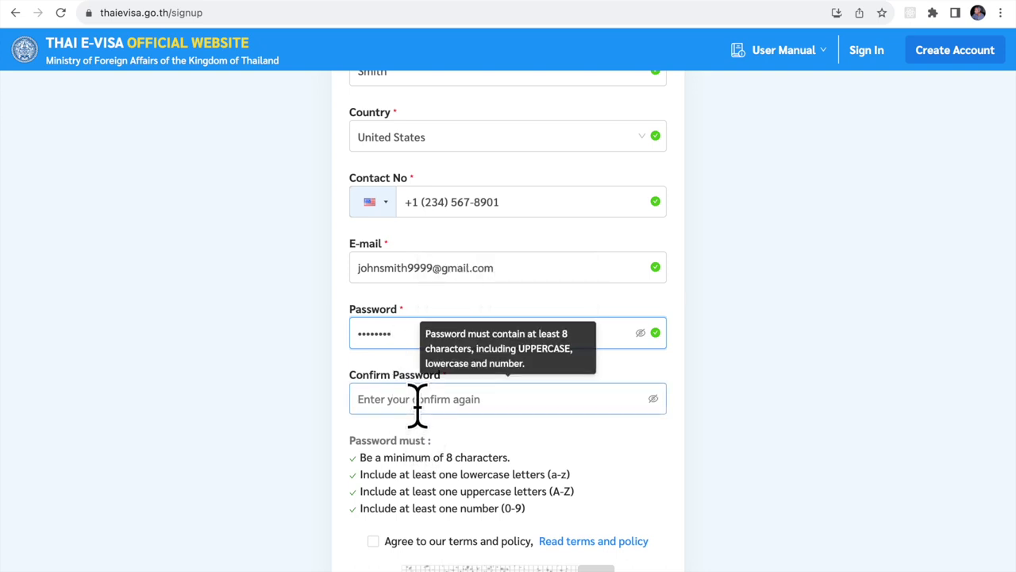
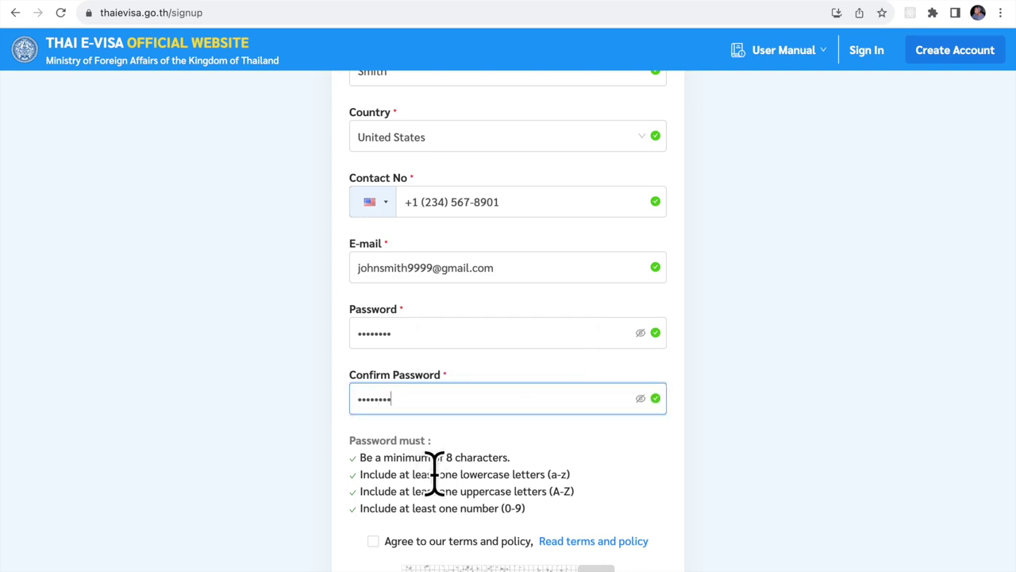
{"action": "scroll", "coordinate": [433, 476], "scroll_direction": "down", "scroll_amount": 3}
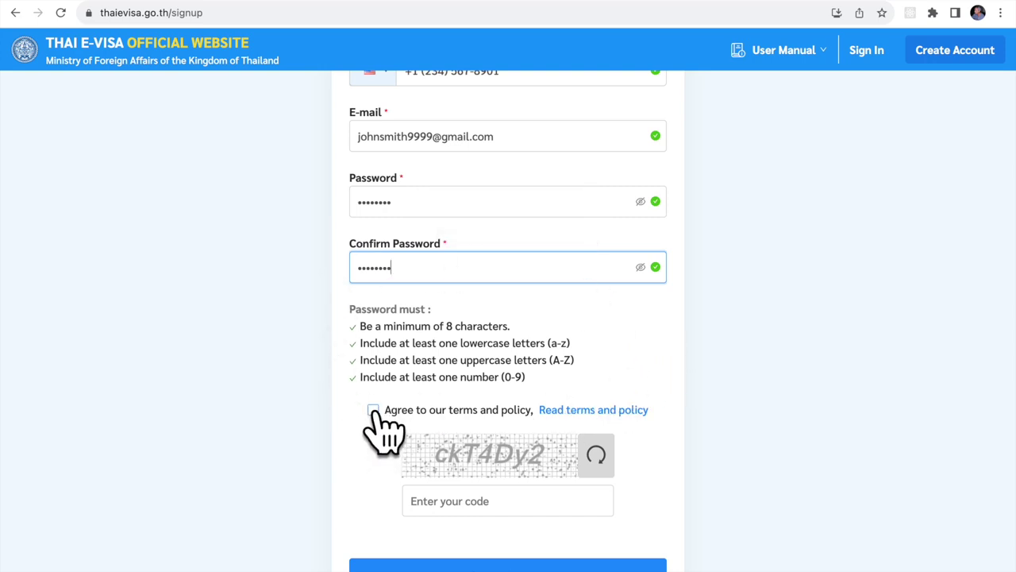
Accept the terms and policy, enter a refreshed captcha code, and submit the registration.
{"action": "left_click", "coordinate": [373, 411]}
{"action": "left_click", "coordinate": [481, 502]}
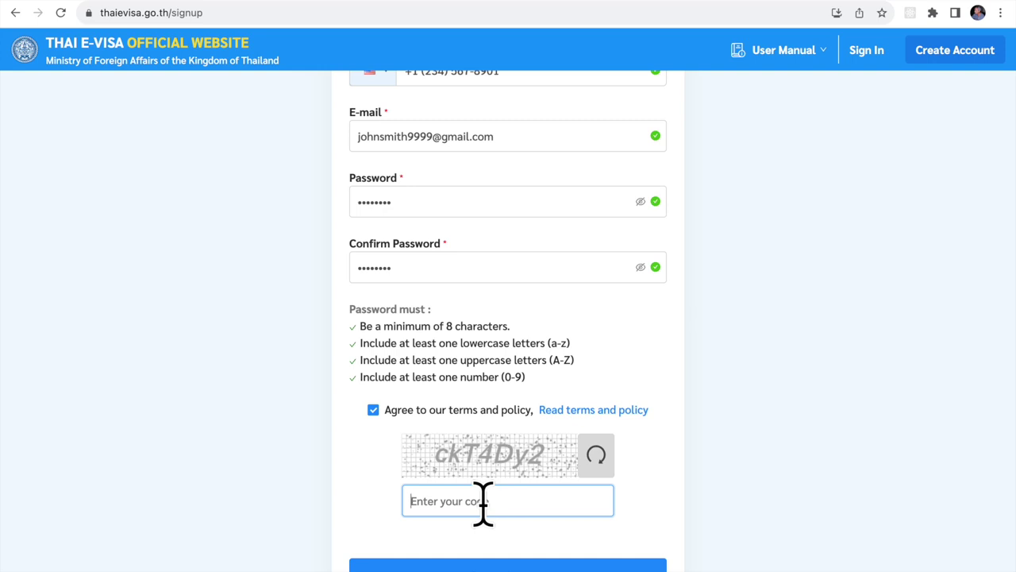
{"action": "left_click", "coordinate": [604, 456]}
{"action": "key", "text": "Tab"}
{"action": "type", "text": "q4j"}
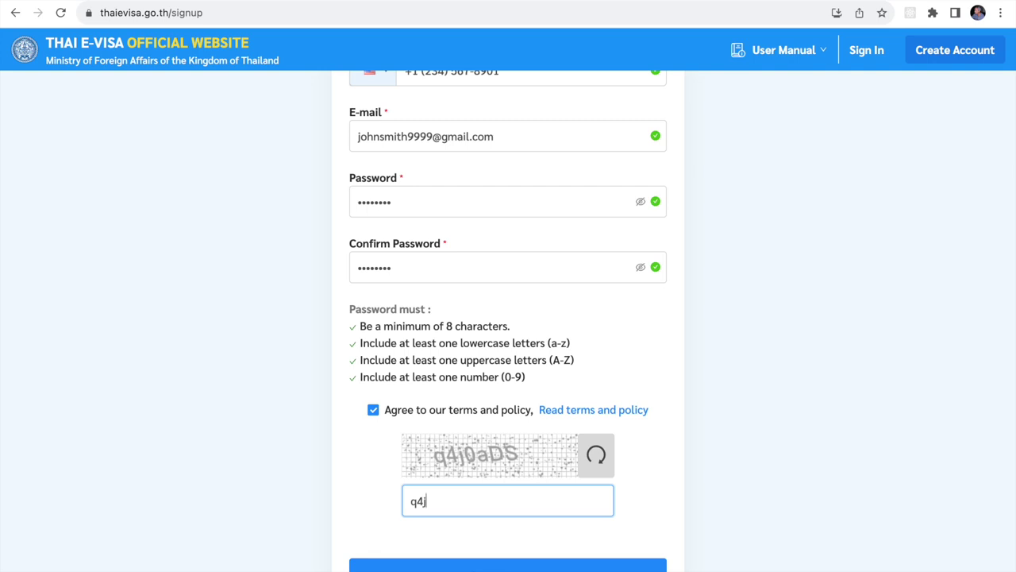
{"action": "type", "text": "0aDS"}
{"action": "left_click", "coordinate": [517, 564]}
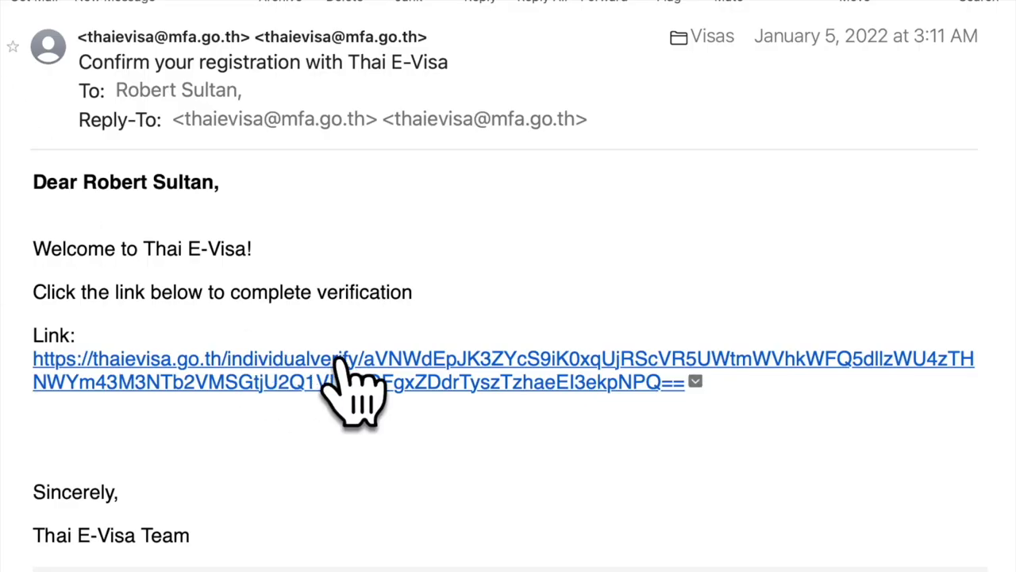
Follow the confirmation e-mail's verification link, then go to the Thai E-Visa sign-in form.
{"action": "mouse_move", "coordinate": [342, 362]}
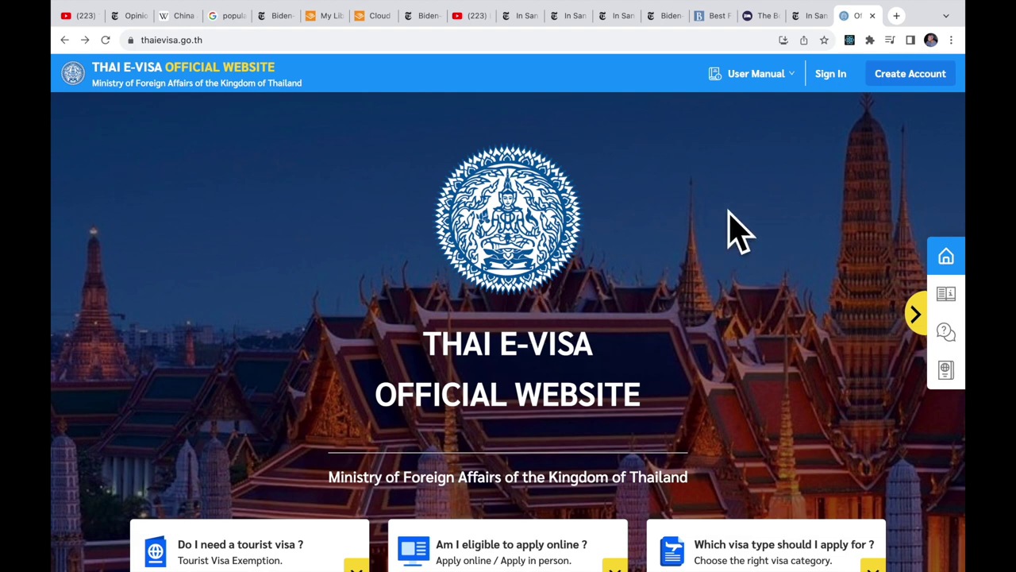
{"action": "left_click", "coordinate": [831, 75]}
Sign in with the account e-mail, password and captcha code to reach My Dashboard.
{"action": "left_click", "coordinate": [495, 263]}
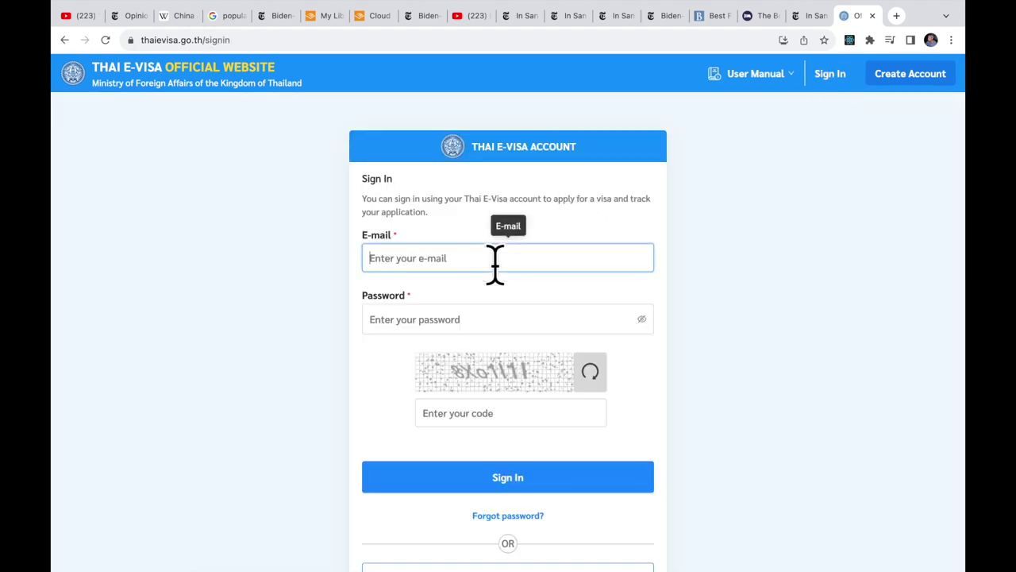
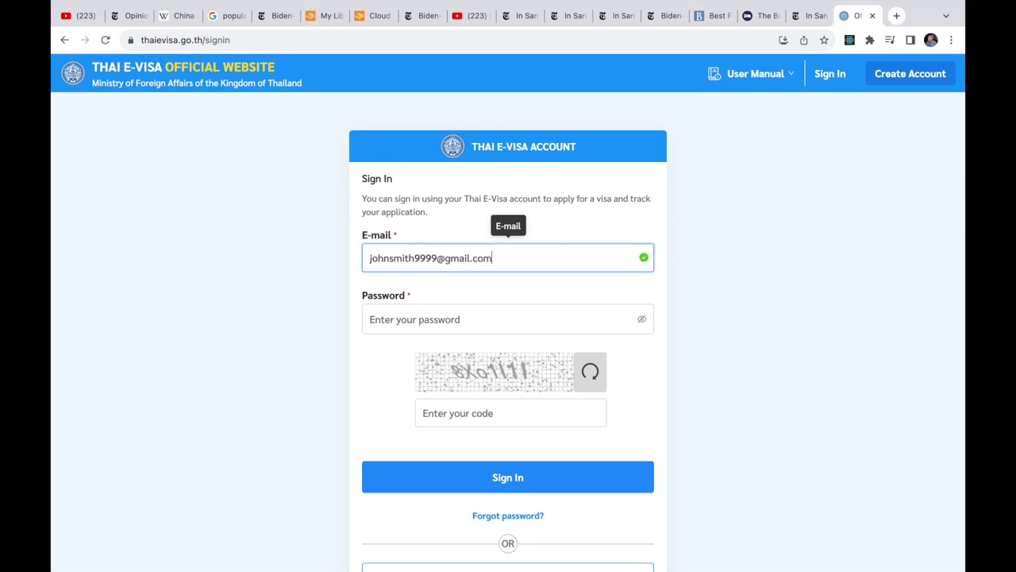
{"action": "left_click", "coordinate": [481, 317]}
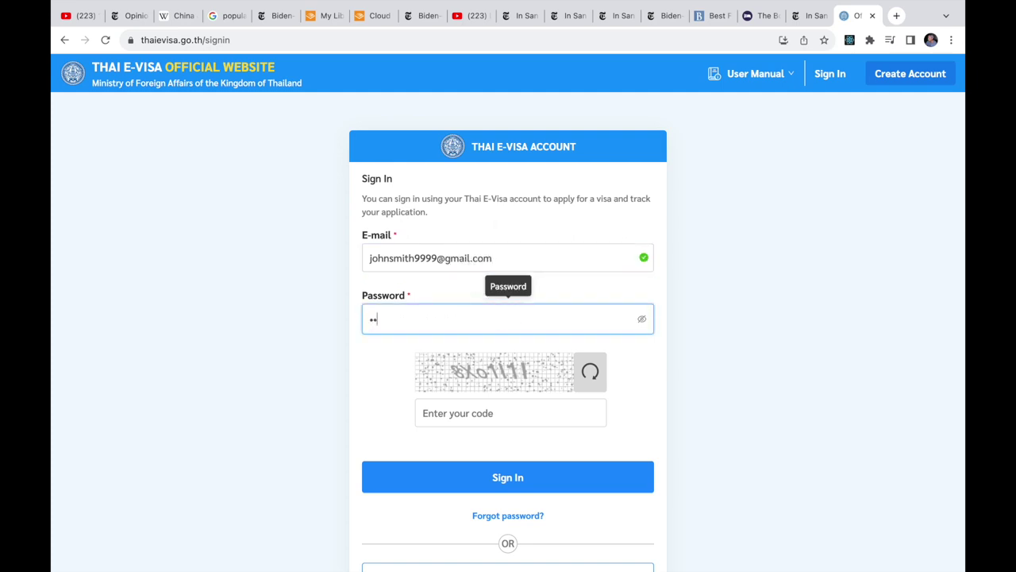
{"action": "key", "text": "Tab"}
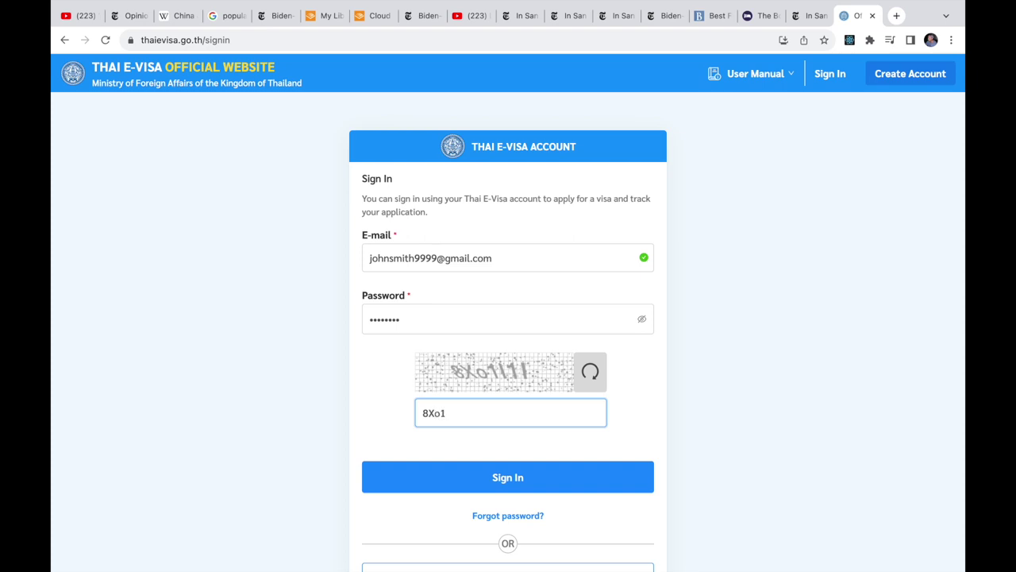
{"action": "left_click", "coordinate": [540, 477]}
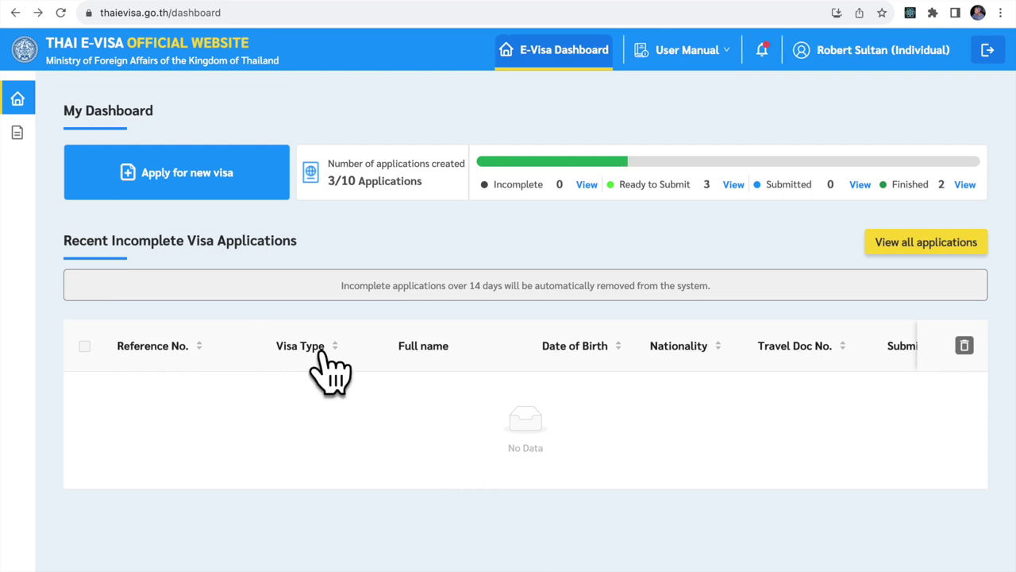
Start a new visa application from the dashboard.
{"action": "left_click", "coordinate": [176, 178]}
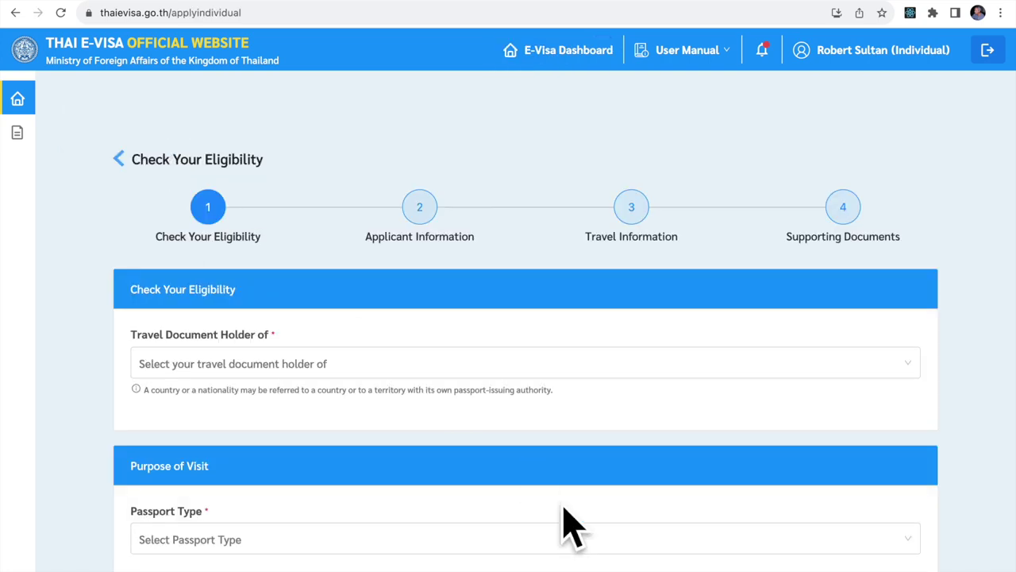
{"action": "scroll", "coordinate": [564, 525], "scroll_direction": "down", "scroll_amount": 3}
{"action": "scroll", "coordinate": [564, 526], "scroll_direction": "up", "scroll_amount": 2}
{"action": "scroll", "coordinate": [570, 525], "scroll_direction": "up", "scroll_amount": 1}
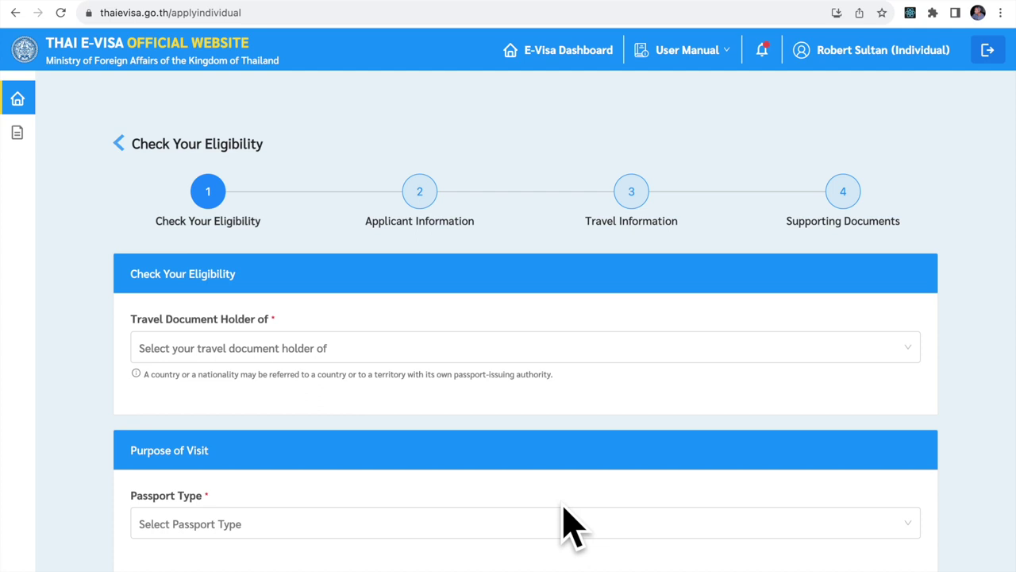
{"action": "scroll", "coordinate": [570, 525], "scroll_direction": "down", "scroll_amount": 2}
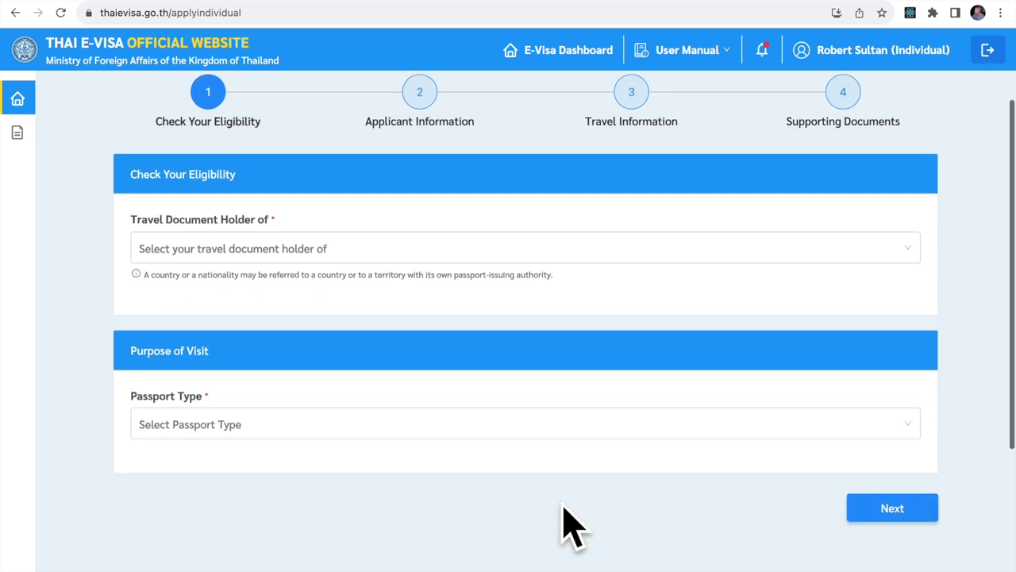
Set United States as both the travel document holder country and current location.
{"action": "left_click", "coordinate": [433, 234]}
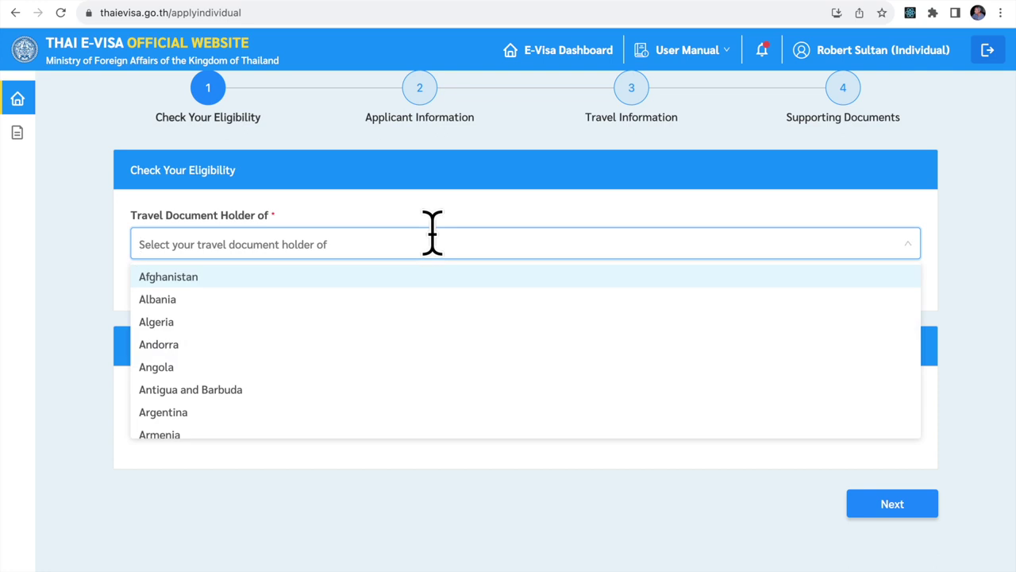
{"action": "type", "text": "unit"}
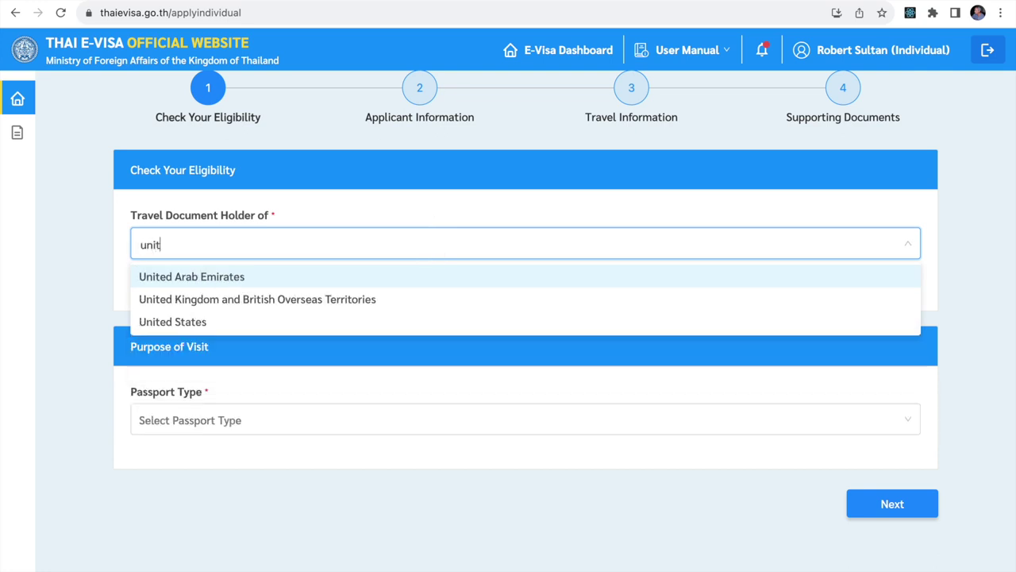
{"action": "left_click", "coordinate": [189, 322]}
{"action": "left_click", "coordinate": [256, 328]}
{"action": "type", "text": "Unit"}
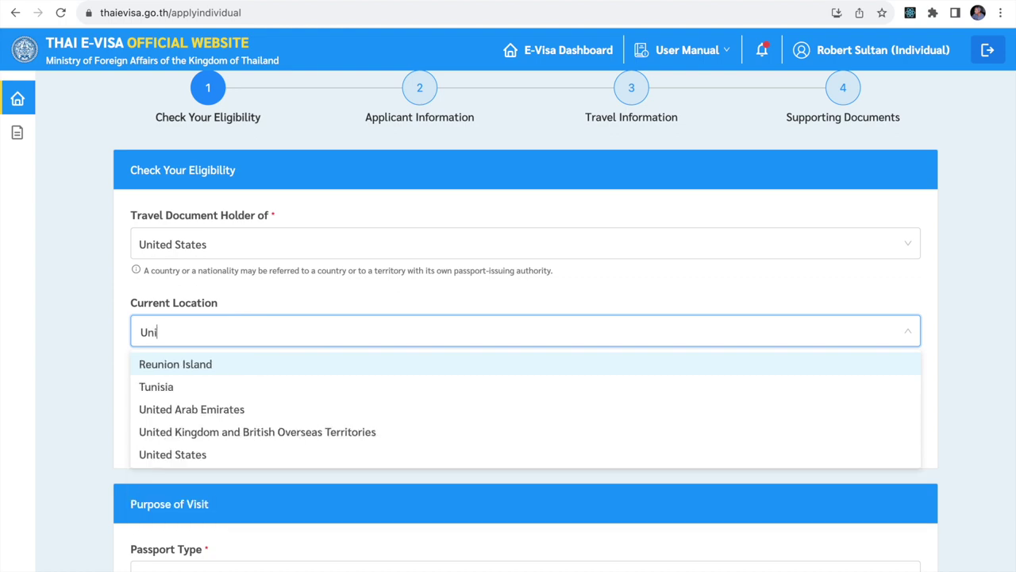
{"action": "left_click", "coordinate": [190, 408]}
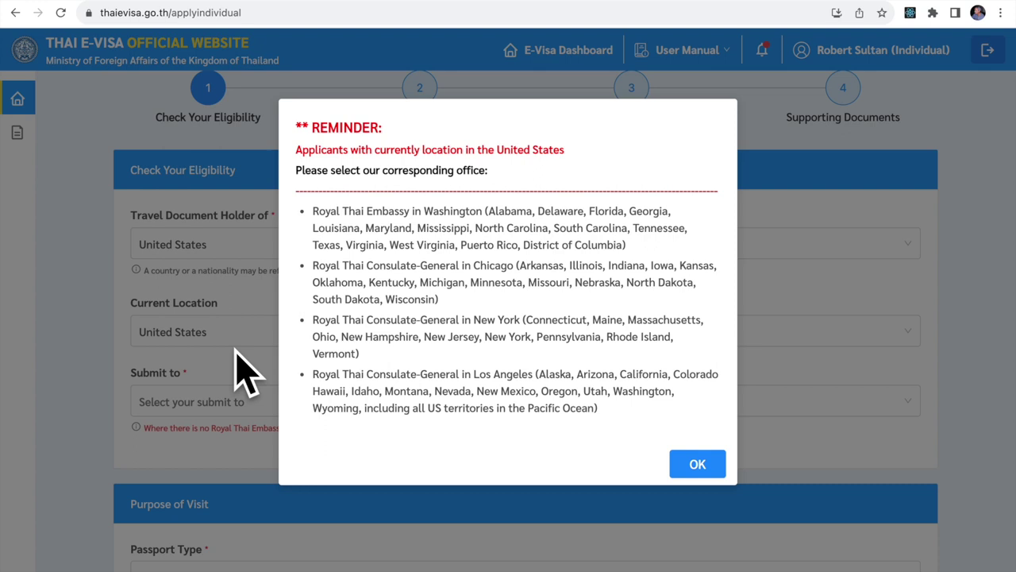
Dismiss the reminder and choose Royal Thai Consulate-General, New York as the submission office.
{"action": "left_click", "coordinate": [243, 373]}
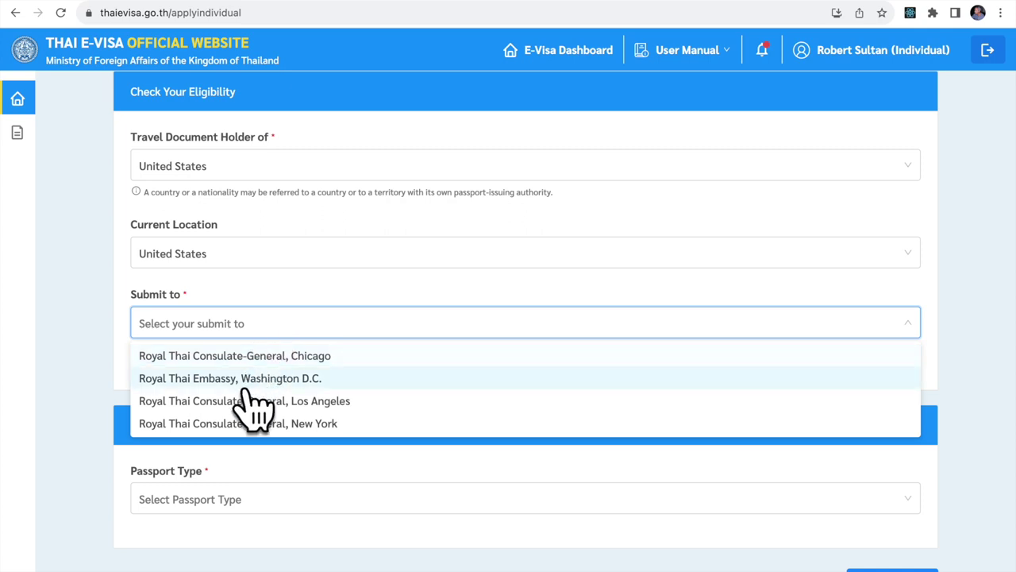
{"action": "left_click", "coordinate": [235, 427]}
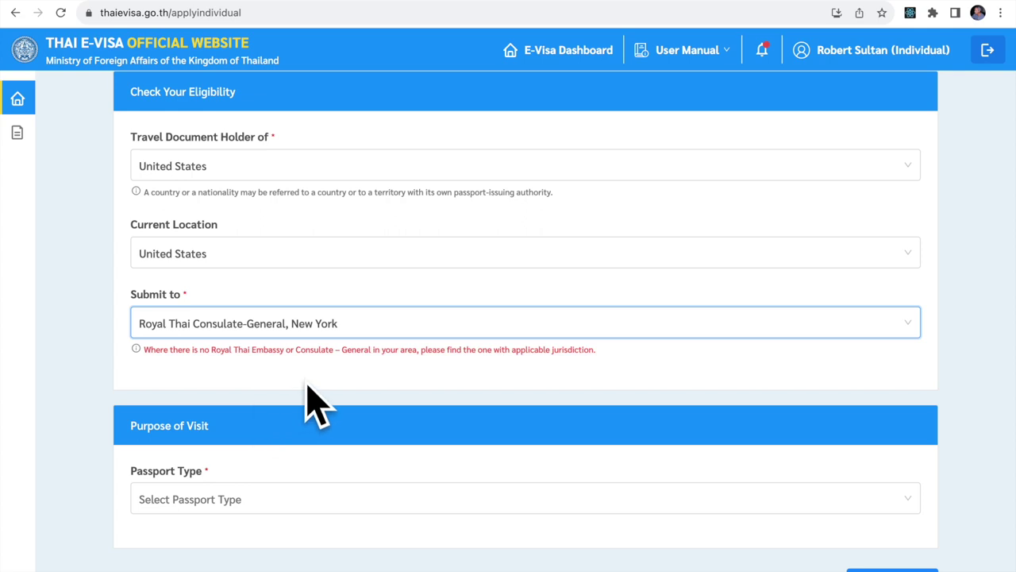
{"action": "scroll", "coordinate": [309, 388], "scroll_direction": "down", "scroll_amount": 1}
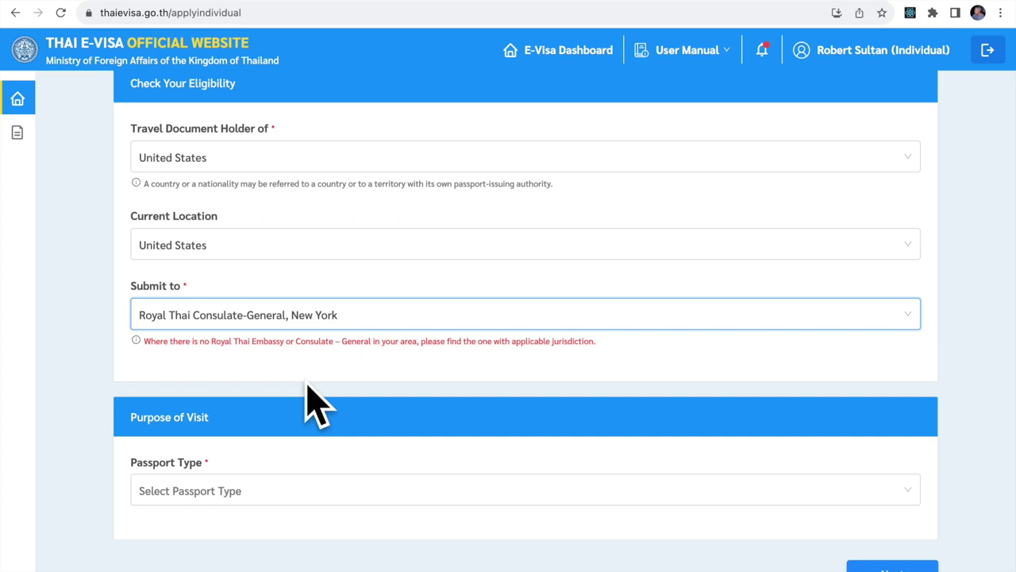
{"action": "scroll", "coordinate": [317, 405], "scroll_direction": "down", "scroll_amount": 3}
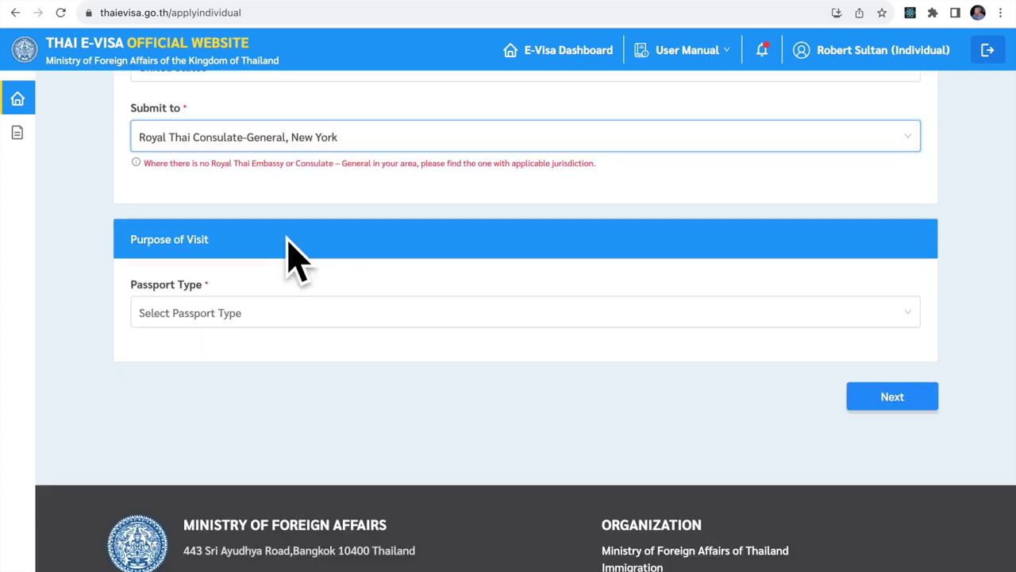
Choose Ordinary Passport and Tourism / Leisure activities, giving a Tourist Visa(TR).
{"action": "left_click", "coordinate": [278, 316]}
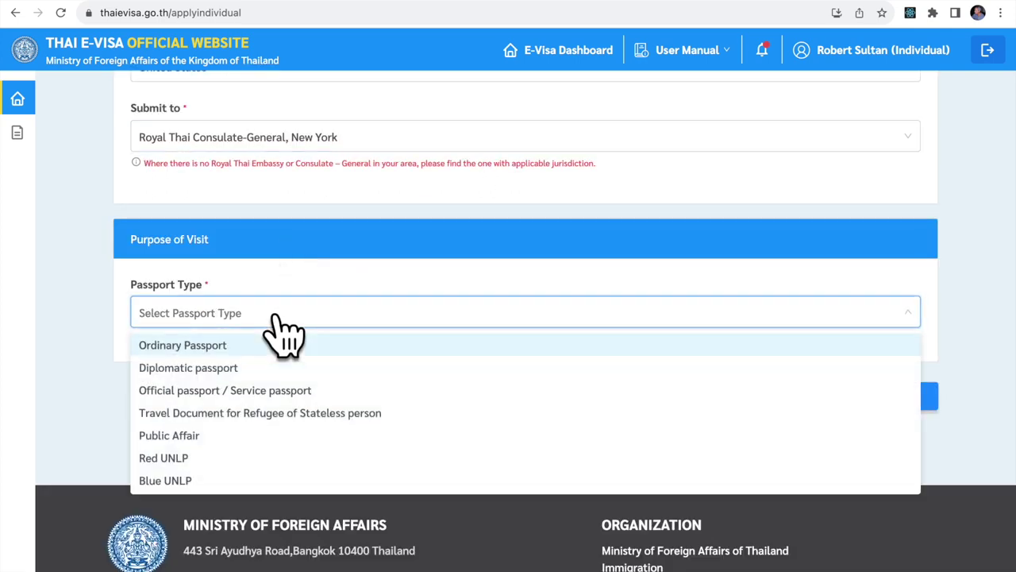
{"action": "left_click", "coordinate": [237, 348]}
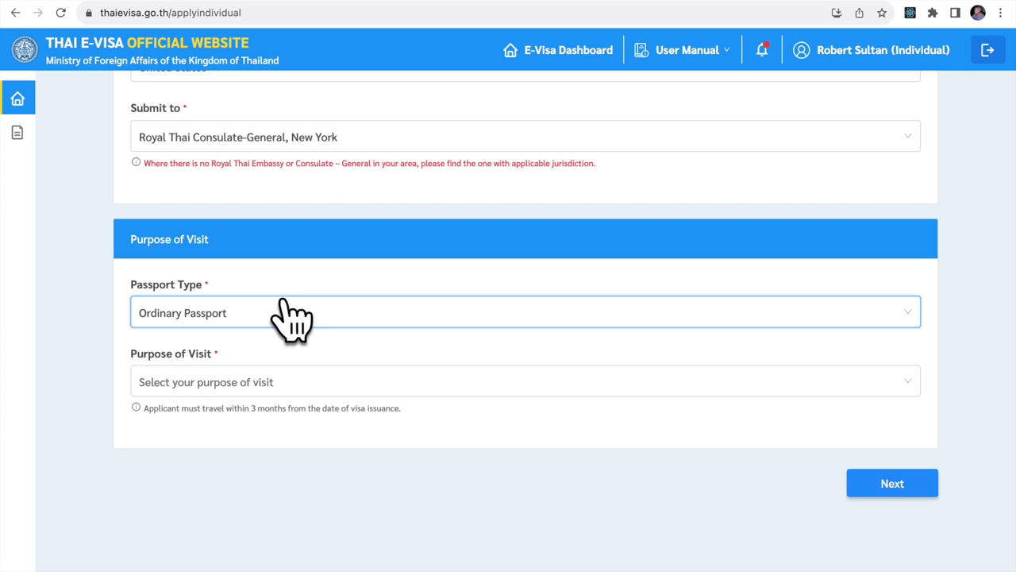
{"action": "left_click", "coordinate": [286, 382]}
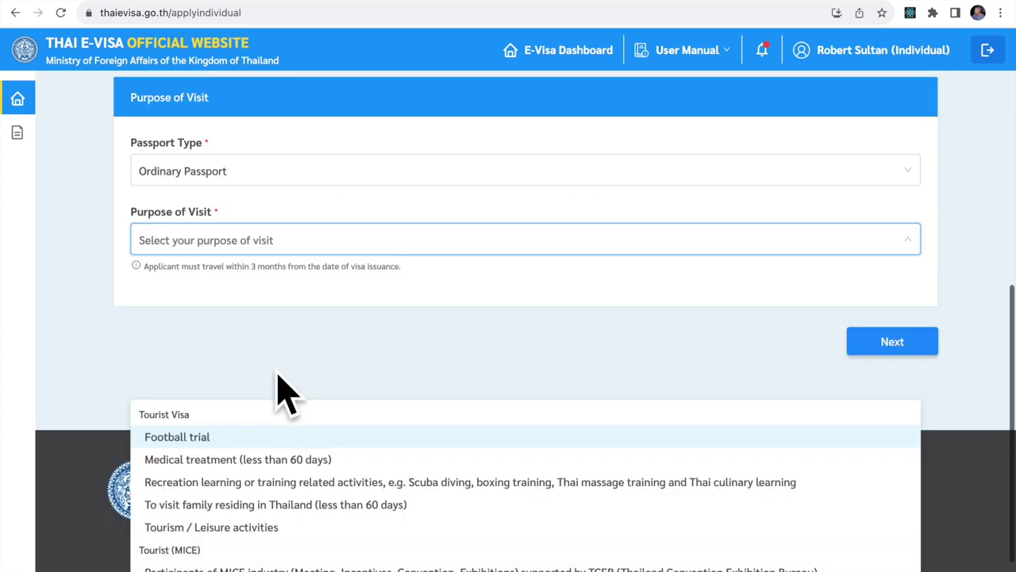
{"action": "left_click", "coordinate": [236, 529]}
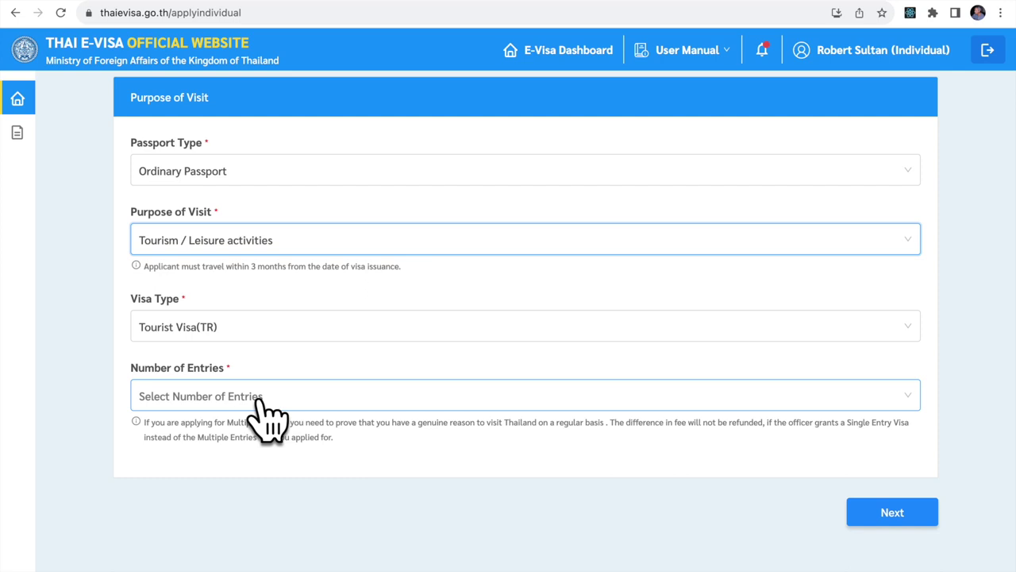
Set Number of Entries to Multiple and continue to step 2, Applicant Information.
{"action": "left_click", "coordinate": [260, 401]}
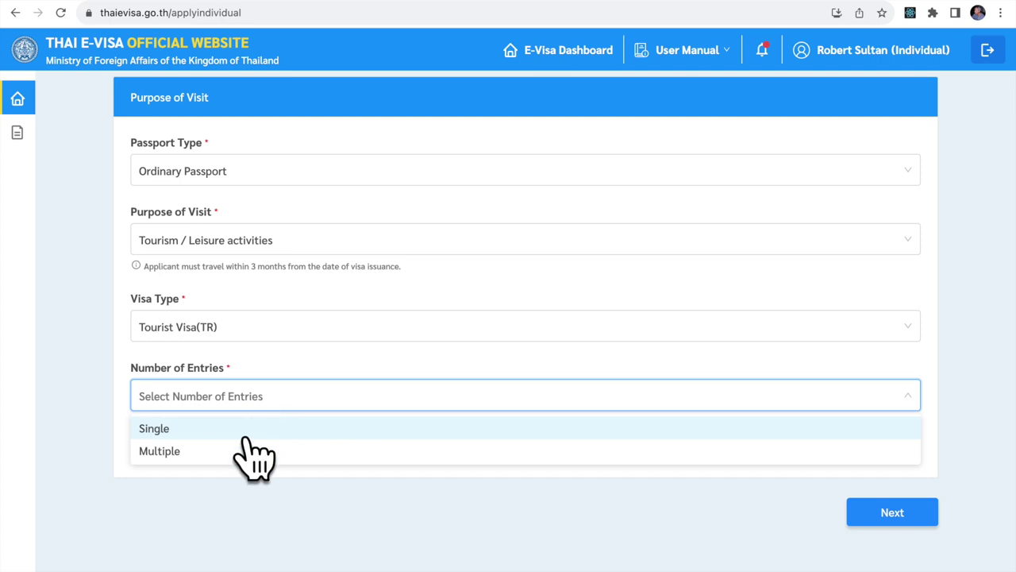
{"action": "left_click", "coordinate": [246, 469]}
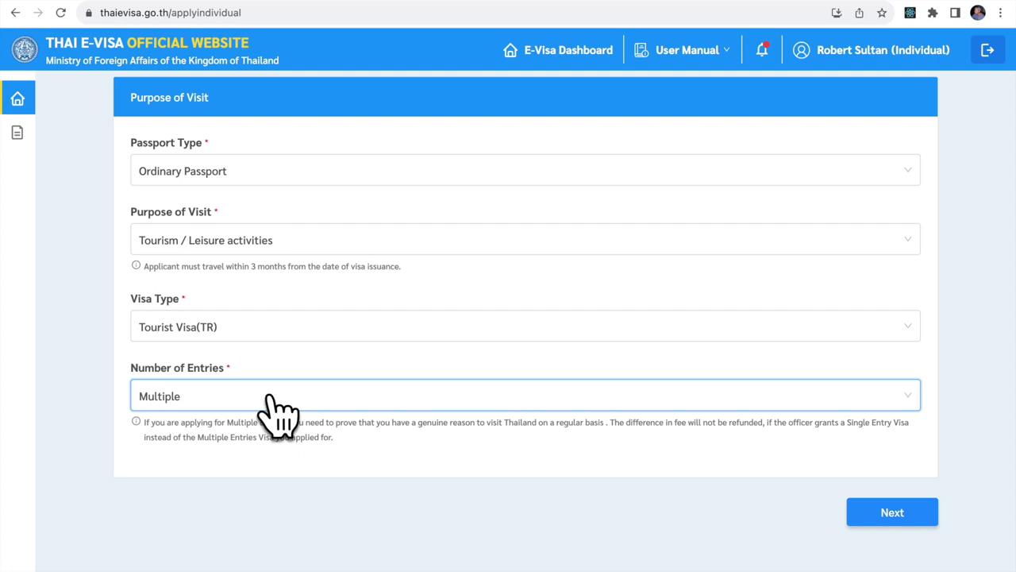
{"action": "left_click", "coordinate": [893, 512]}
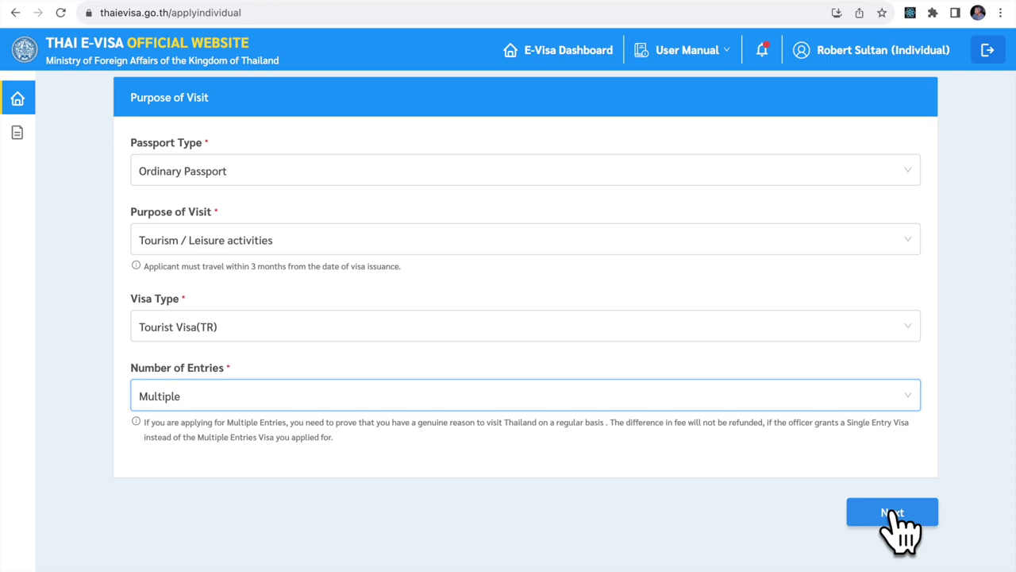
{"action": "scroll", "coordinate": [894, 508], "scroll_direction": "up", "scroll_amount": 10}
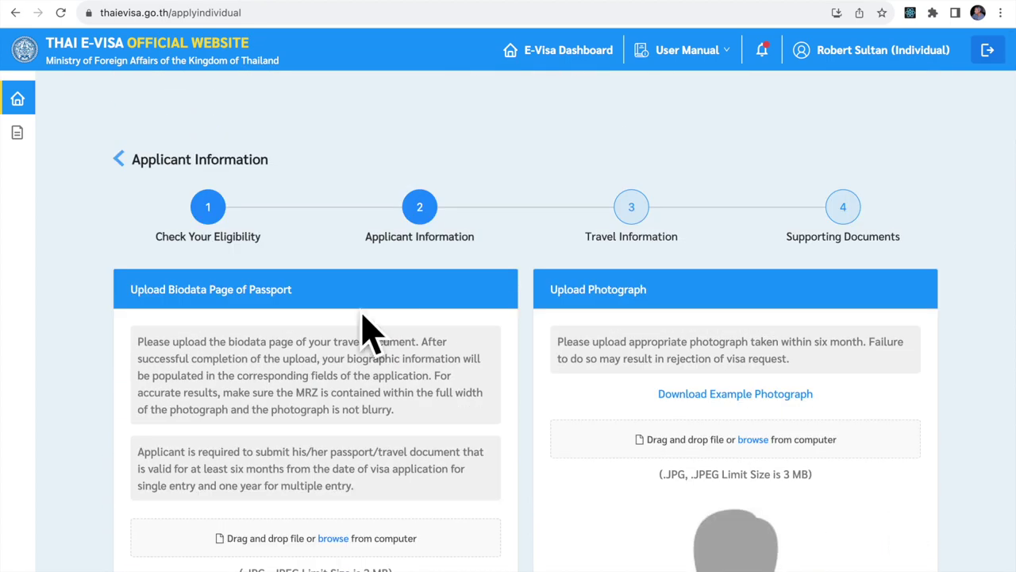
{"action": "scroll", "coordinate": [253, 338], "scroll_direction": "down", "scroll_amount": 2}
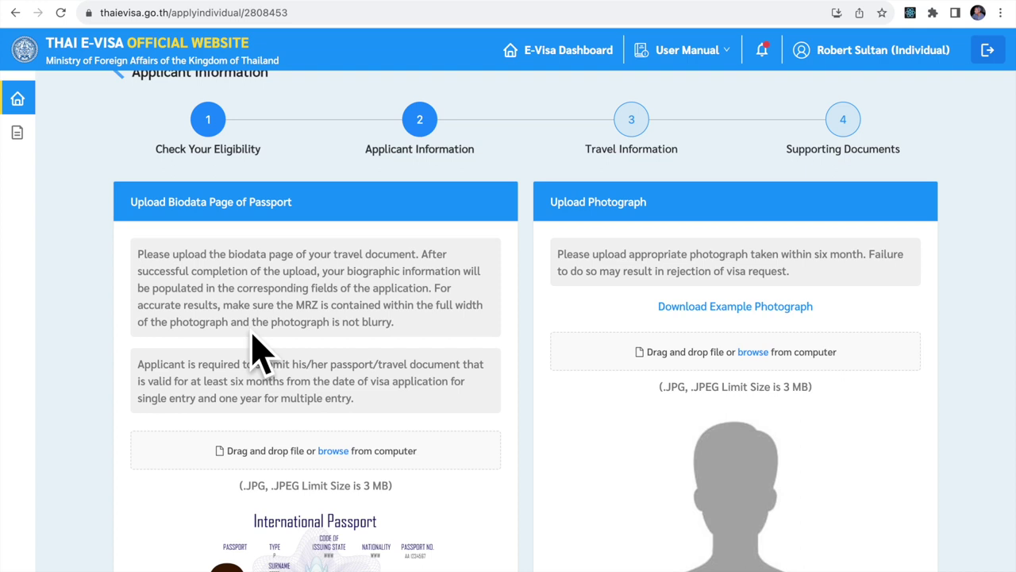
{"action": "scroll", "coordinate": [259, 353], "scroll_direction": "down", "scroll_amount": 3}
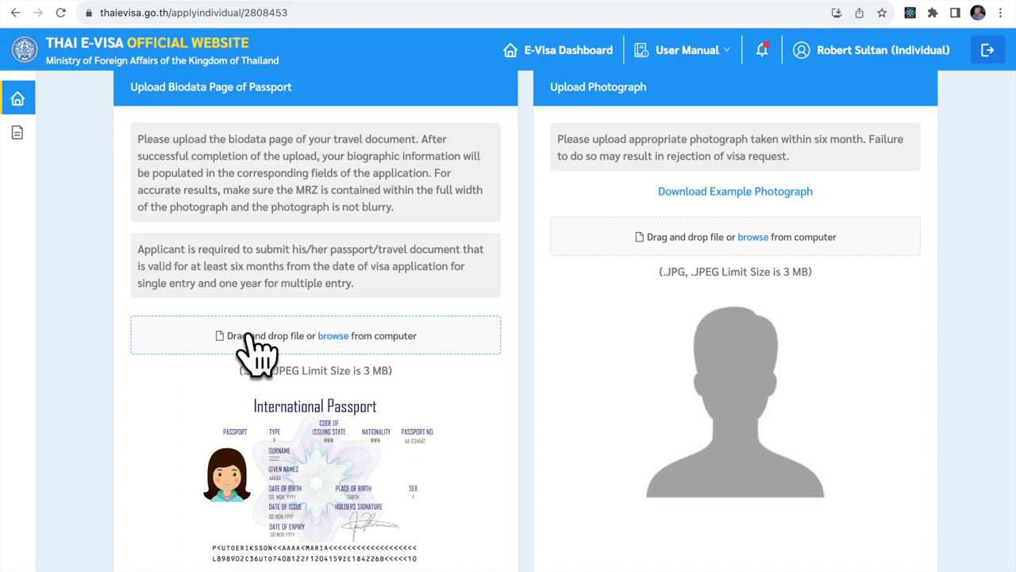
Upload Passport.JPG from the VisaFiles folder as the passport biodata page.
{"action": "left_click", "coordinate": [333, 335]}
{"action": "scroll", "coordinate": [445, 352], "scroll_direction": "down", "scroll_amount": 10}
{"action": "left_click", "coordinate": [365, 354]}
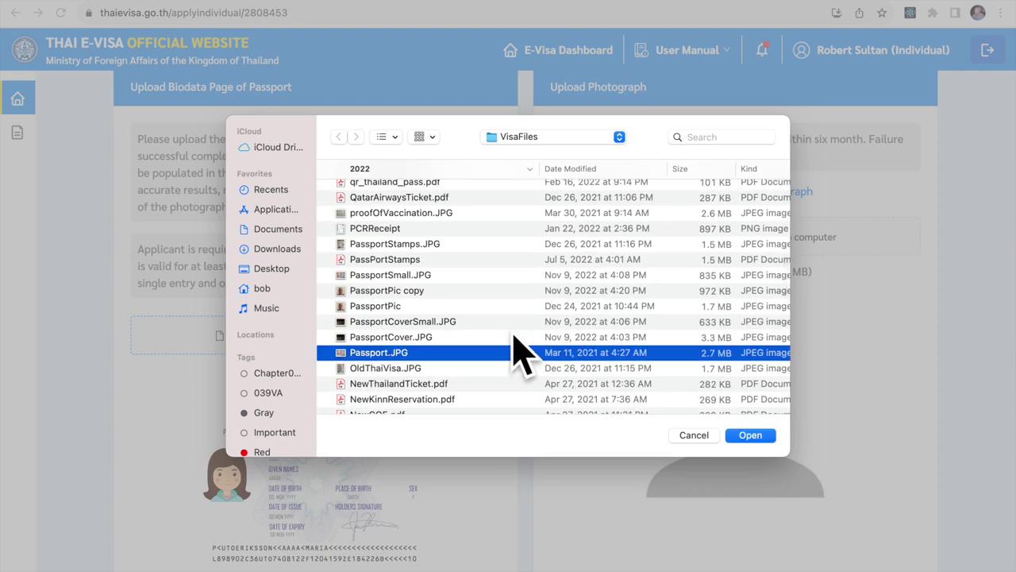
{"action": "left_click", "coordinate": [750, 437]}
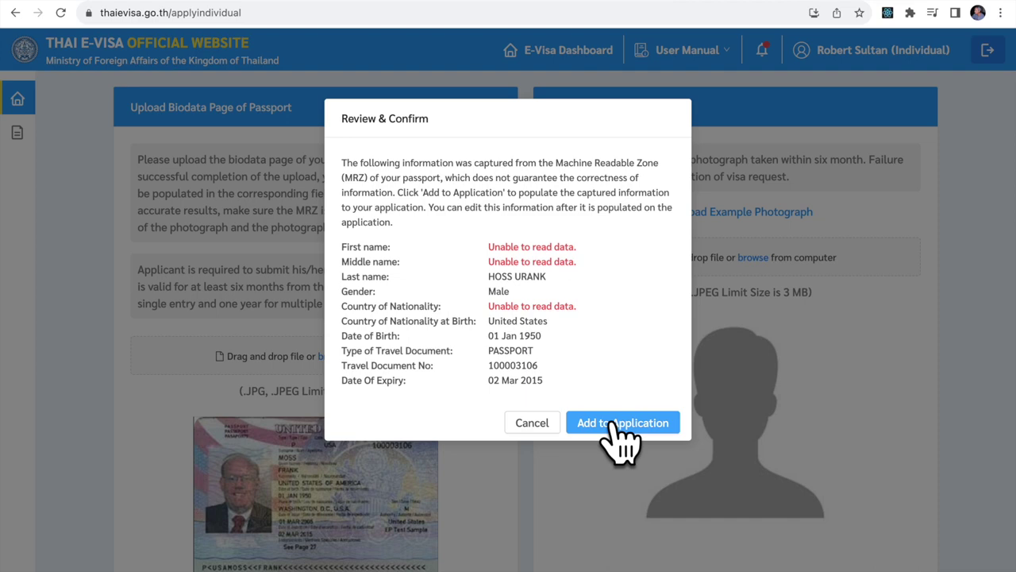
Confirm the captured passport MRZ details and add them to the application.
{"action": "left_click", "coordinate": [614, 425]}
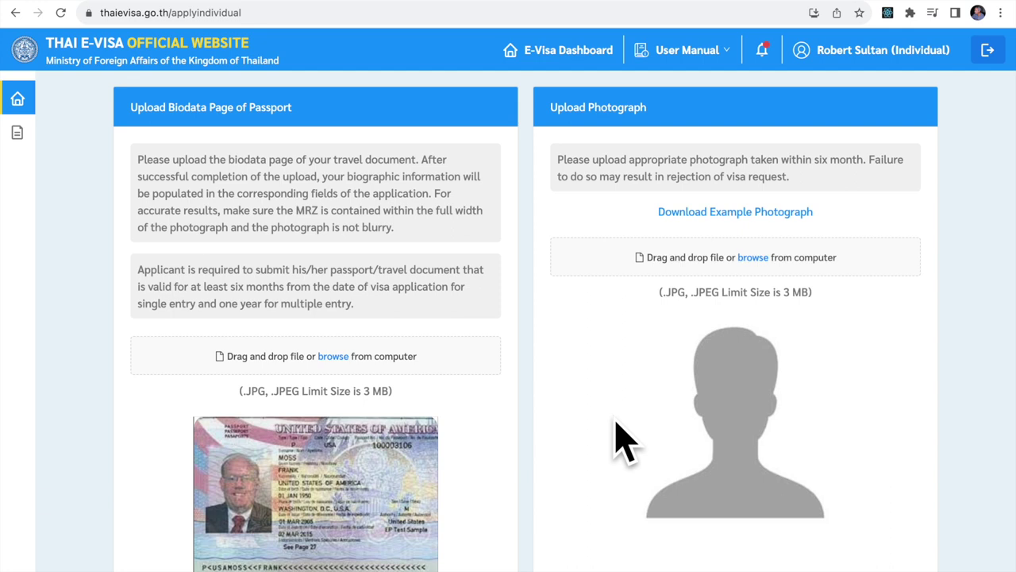
View the example photograph PDF, then return to the passport and photograph upload page.
{"action": "left_click", "coordinate": [775, 212]}
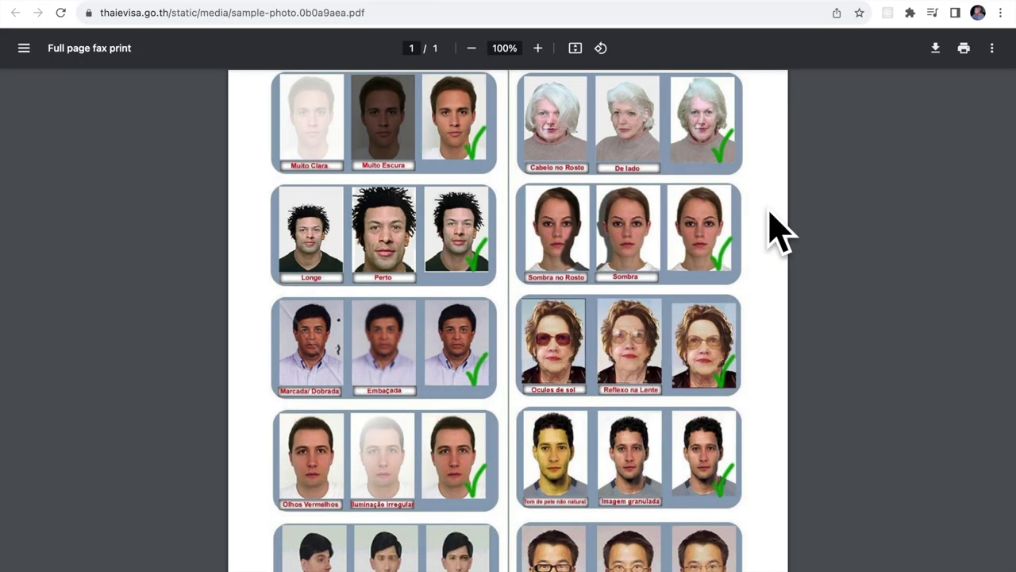
{"action": "left_click", "coordinate": [857, 24]}
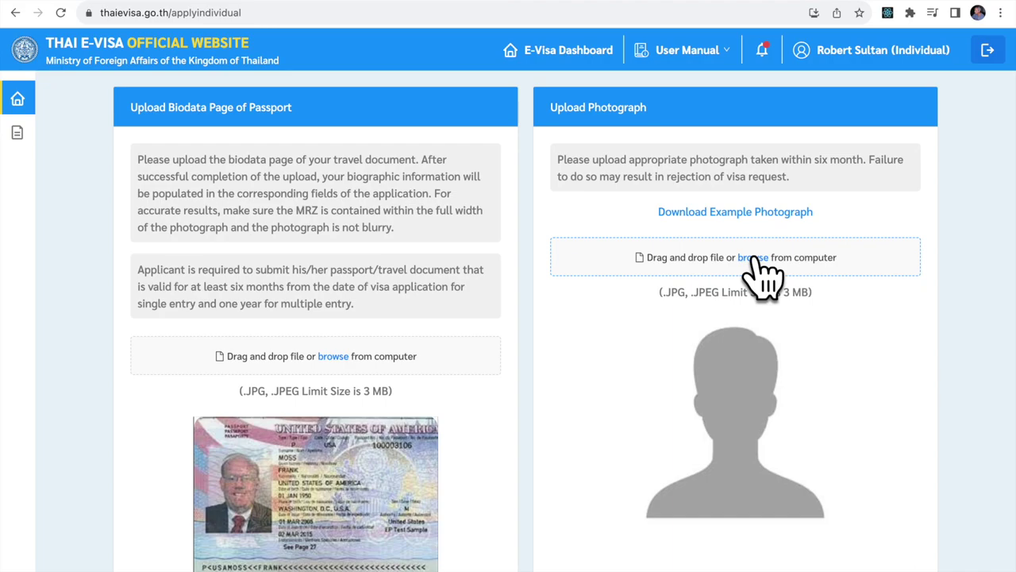
Upload 'PassportPic copy' from VisaFiles as the applicant photograph.
{"action": "left_click", "coordinate": [752, 259]}
{"action": "left_click", "coordinate": [414, 348]}
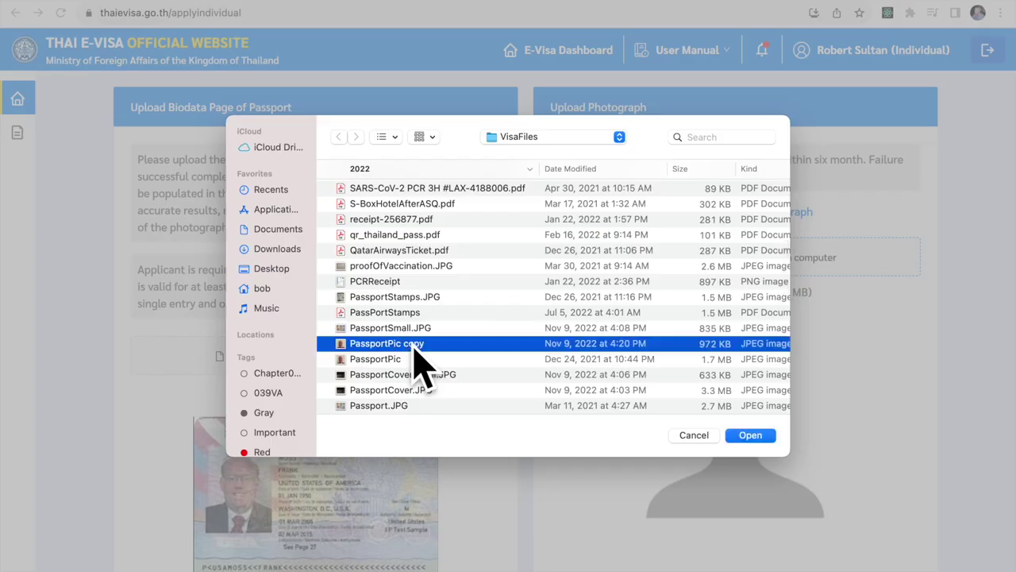
{"action": "left_click", "coordinate": [751, 437]}
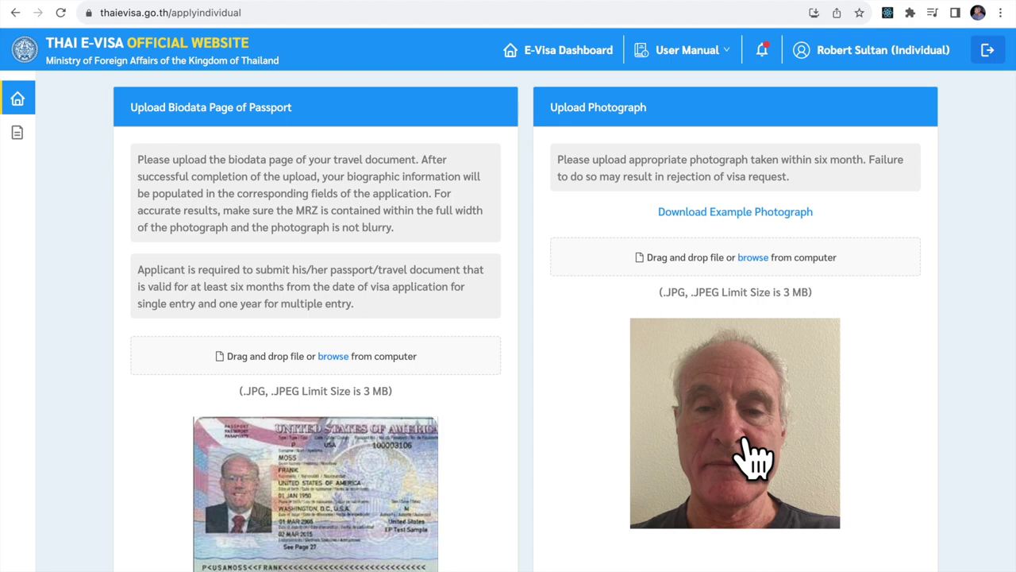
{"action": "scroll", "coordinate": [755, 457], "scroll_direction": "down", "scroll_amount": 1}
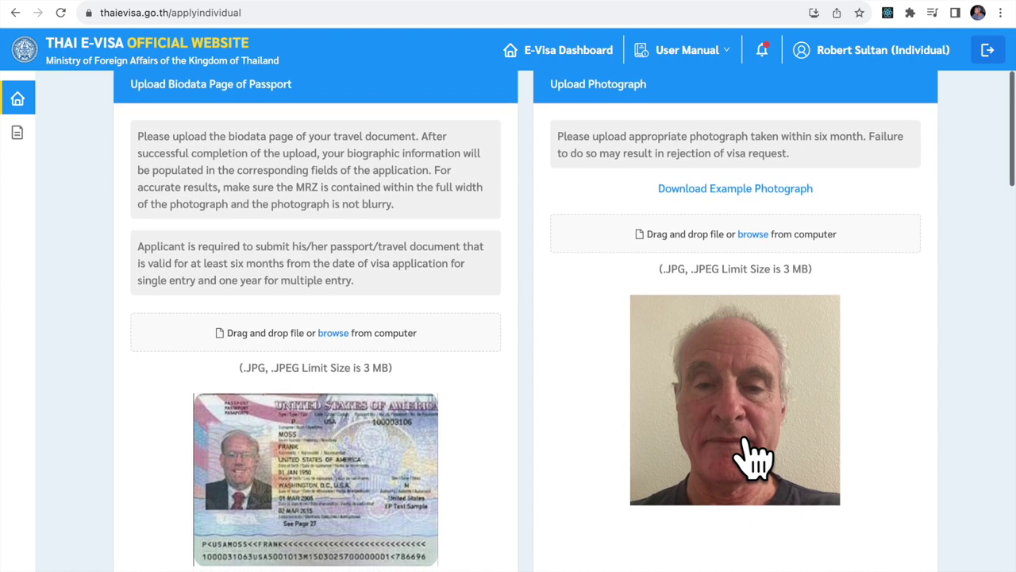
{"action": "scroll", "coordinate": [749, 441], "scroll_direction": "down", "scroll_amount": 5}
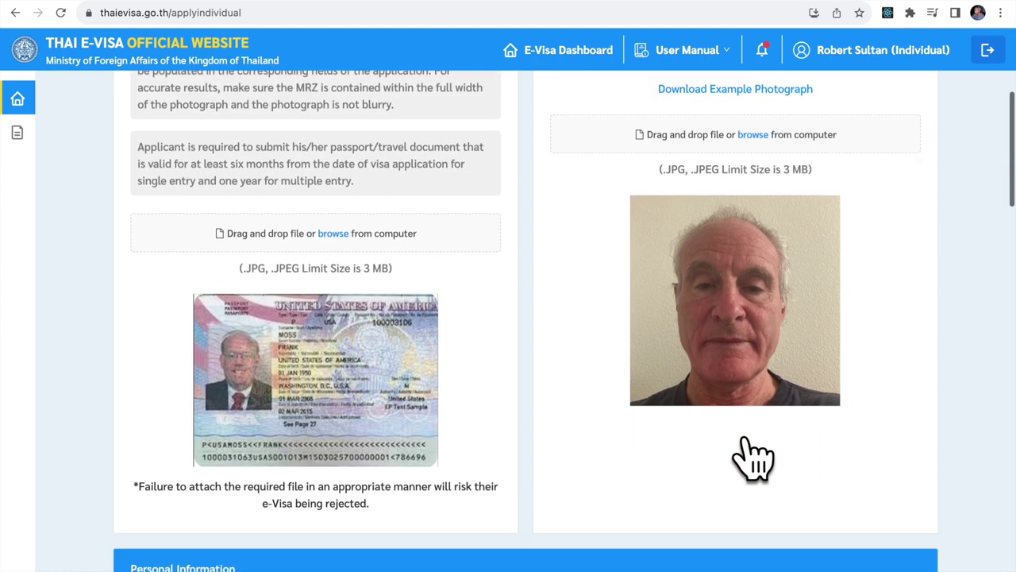
Enter the applicant's first name and replace the OCR-misread family name with the correct surname.
{"action": "scroll", "coordinate": [754, 457], "scroll_direction": "down", "scroll_amount": 3}
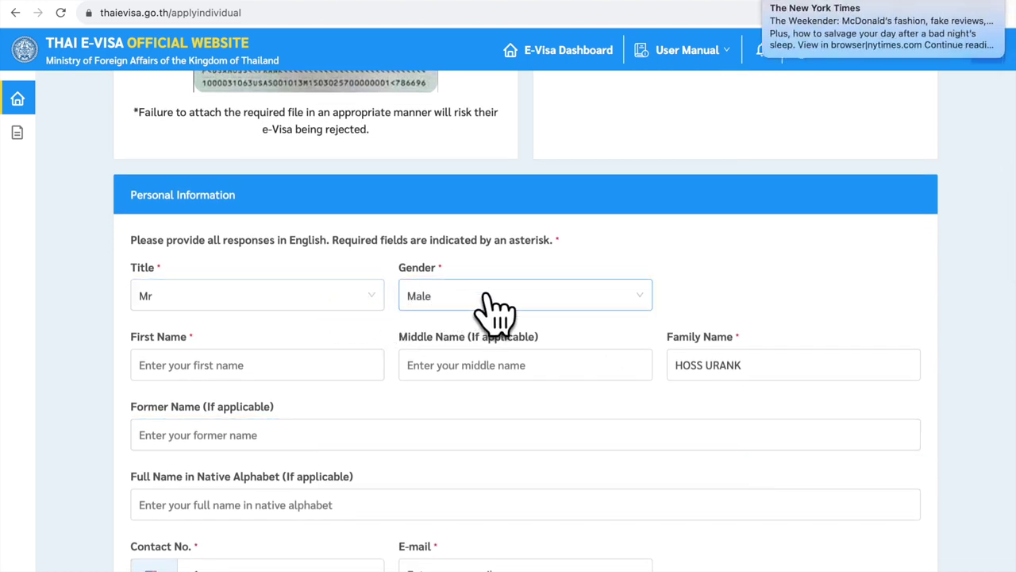
{"action": "left_click", "coordinate": [230, 365]}
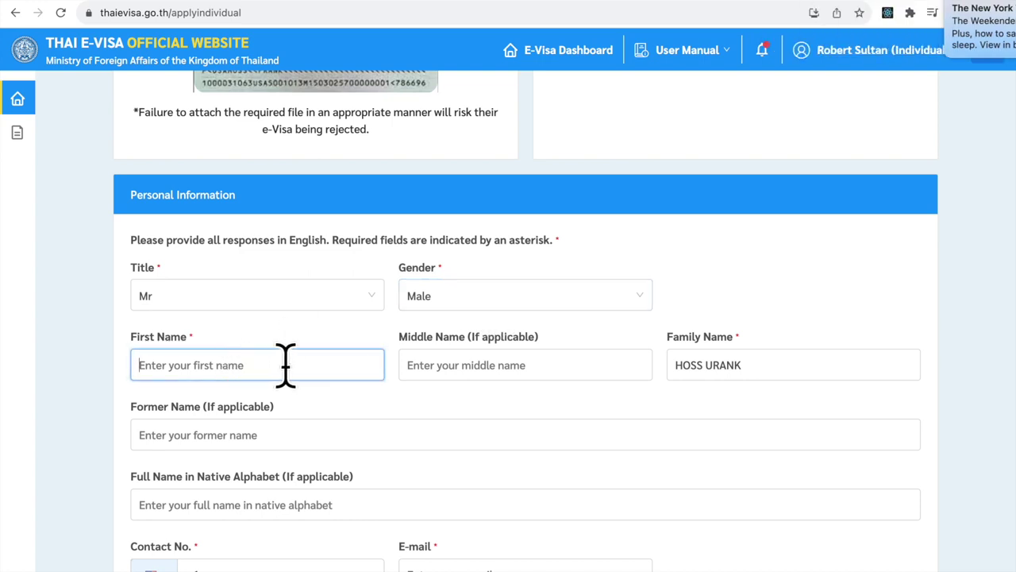
{"action": "type", "text": "JOHN"}
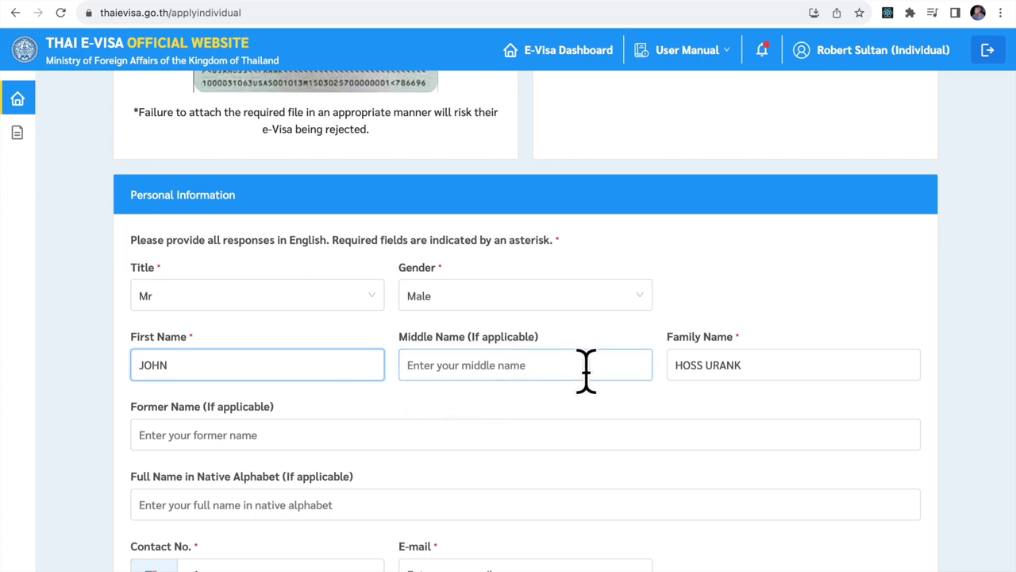
{"action": "left_click", "coordinate": [762, 365]}
{"action": "key", "text": "BackSpace"}
{"action": "key", "text": "BackSpace"}
{"action": "key", "text": "BackSpace"}
{"action": "key", "text": "BackSpace"}
{"action": "key", "text": "BackSpace"}
{"action": "key", "text": "BackSpace"}
{"action": "key", "text": "BackSpace"}
{"action": "key", "text": "BackSpace"}
{"action": "key", "text": "BackSpace"}
{"action": "key", "text": "BackSpace"}
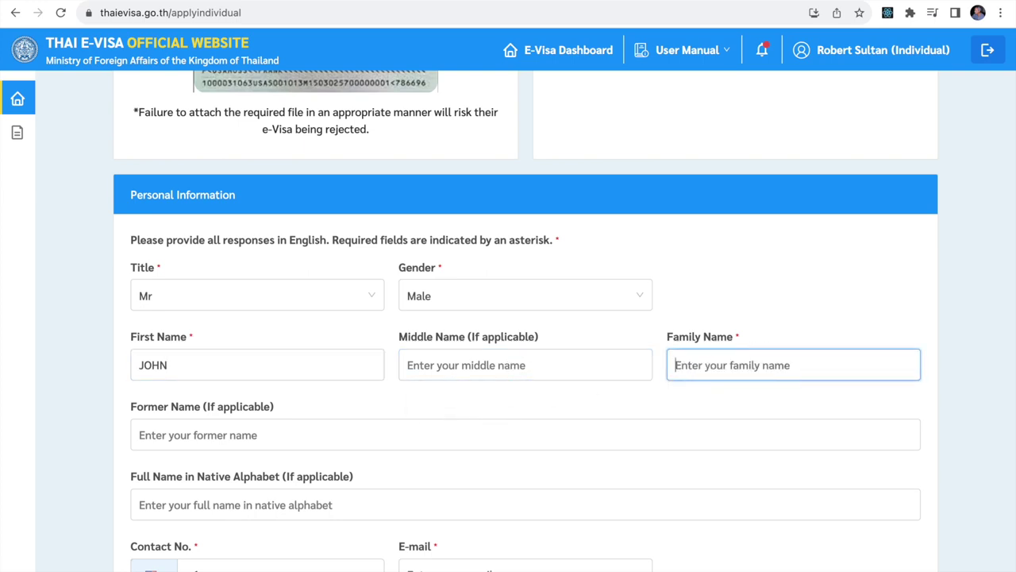
{"action": "type", "text": "SMITH"}
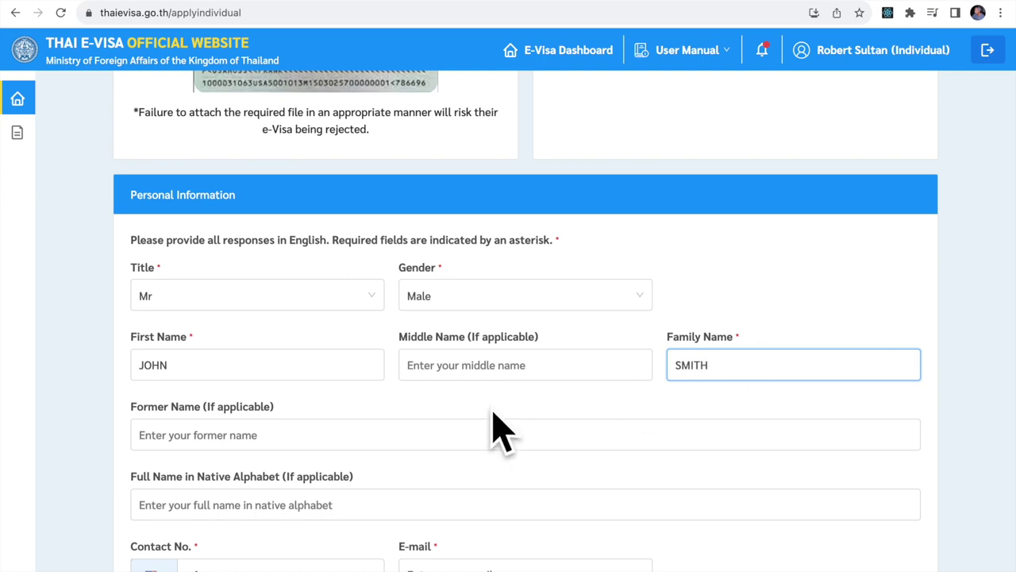
{"action": "scroll", "coordinate": [415, 426], "scroll_direction": "down", "scroll_amount": 3}
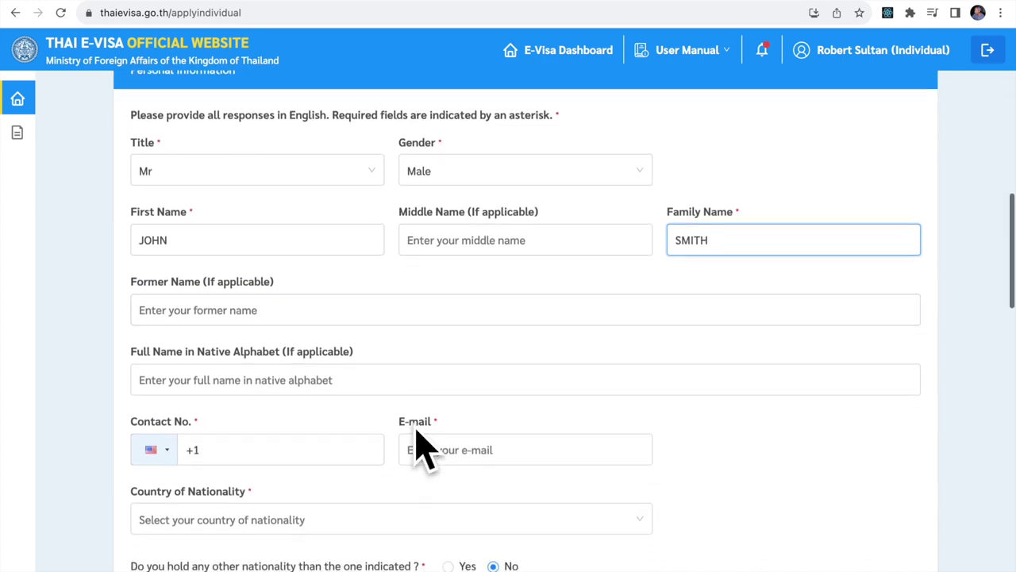
{"action": "left_click", "coordinate": [298, 260]}
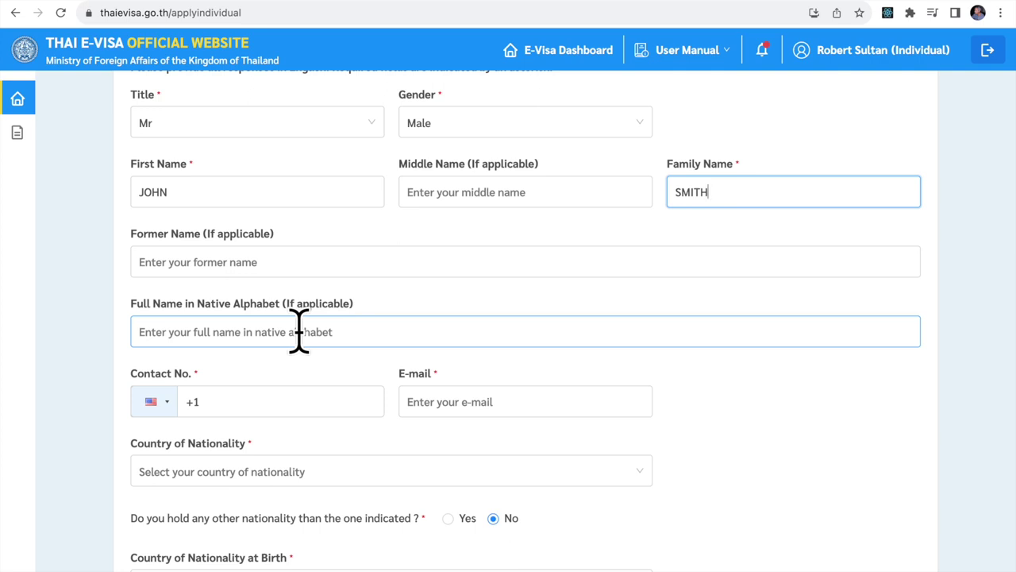
Enter the contact phone number with the United States country code and the e-mail address.
{"action": "scroll", "coordinate": [297, 334], "scroll_direction": "down", "scroll_amount": 4}
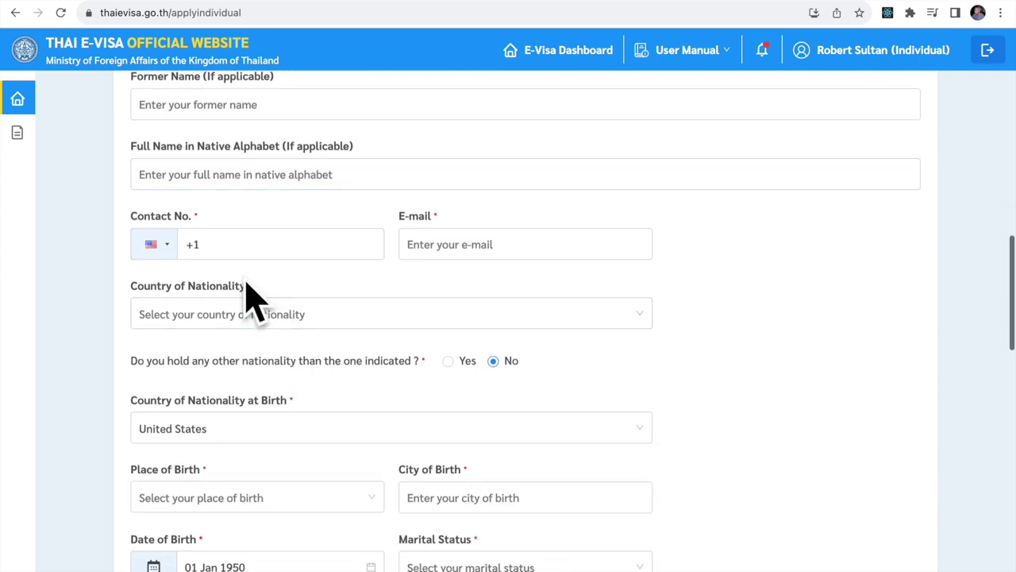
{"action": "left_click", "coordinate": [166, 249]}
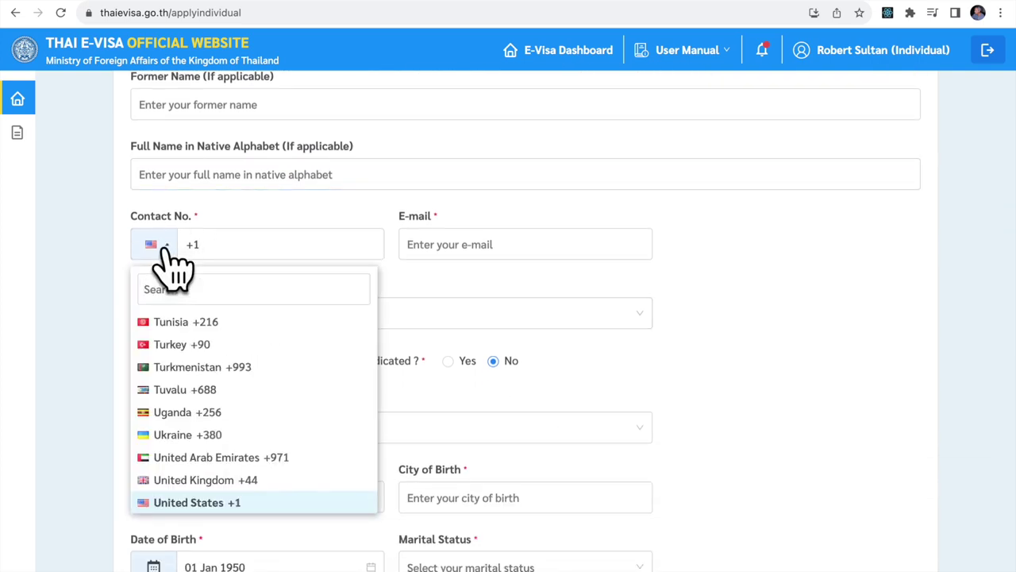
{"action": "left_click", "coordinate": [163, 247]}
{"action": "left_click", "coordinate": [225, 244]}
{"action": "type", "text": "234) 56"}
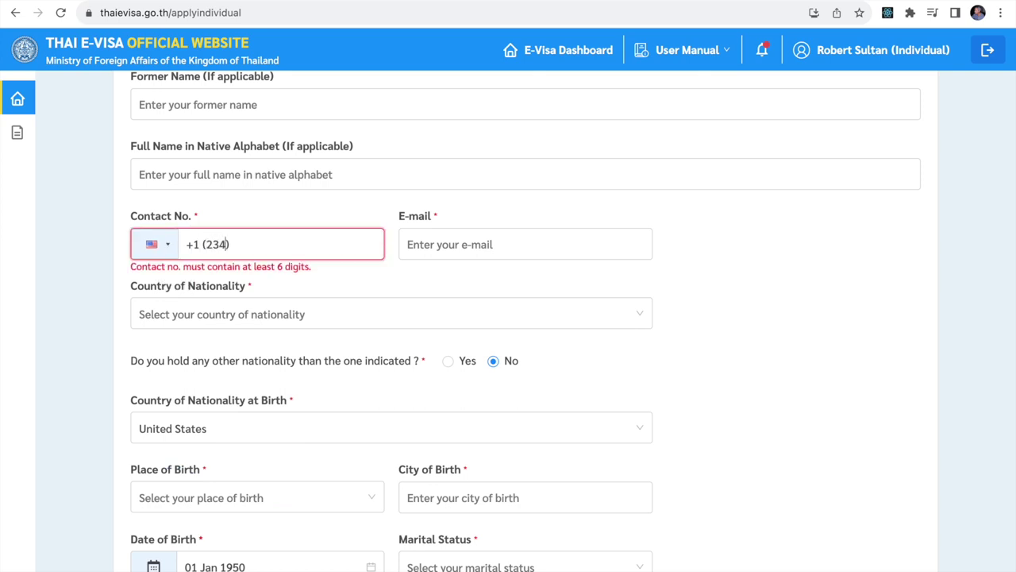
{"action": "type", "text": "7-8901"}
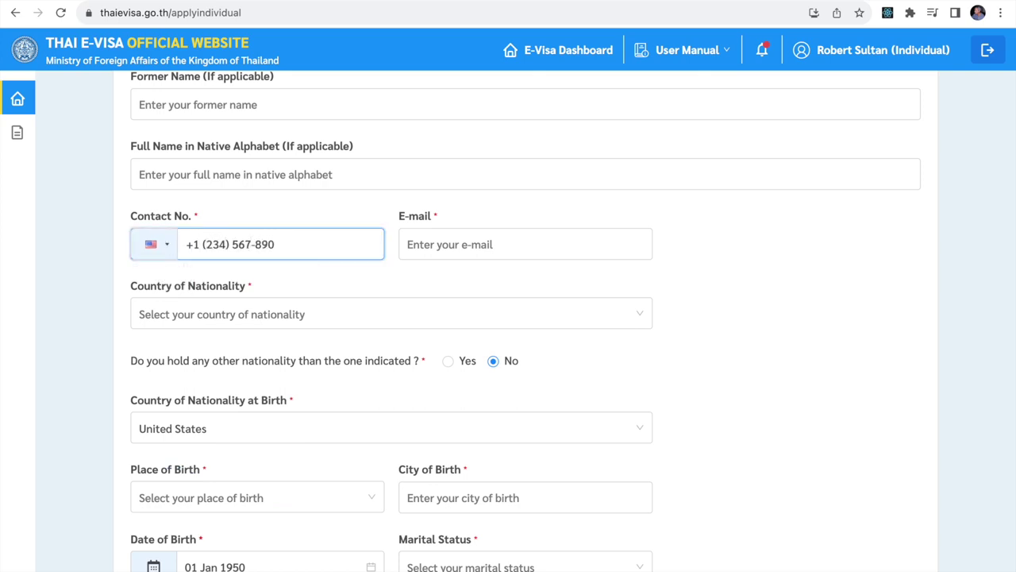
{"action": "left_click", "coordinate": [525, 244]}
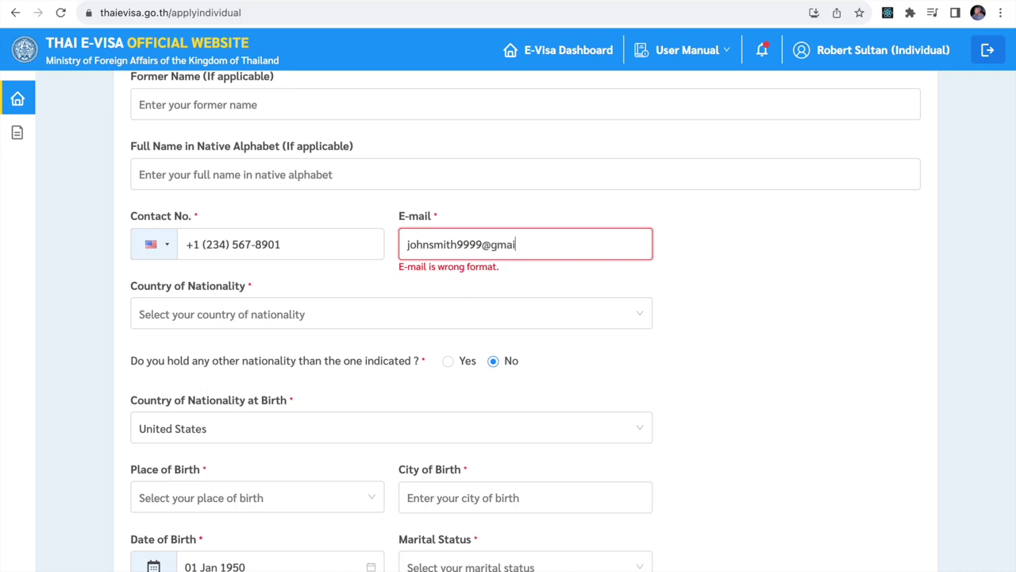
Set Country of Nationality to United States.
{"action": "left_click", "coordinate": [341, 310]}
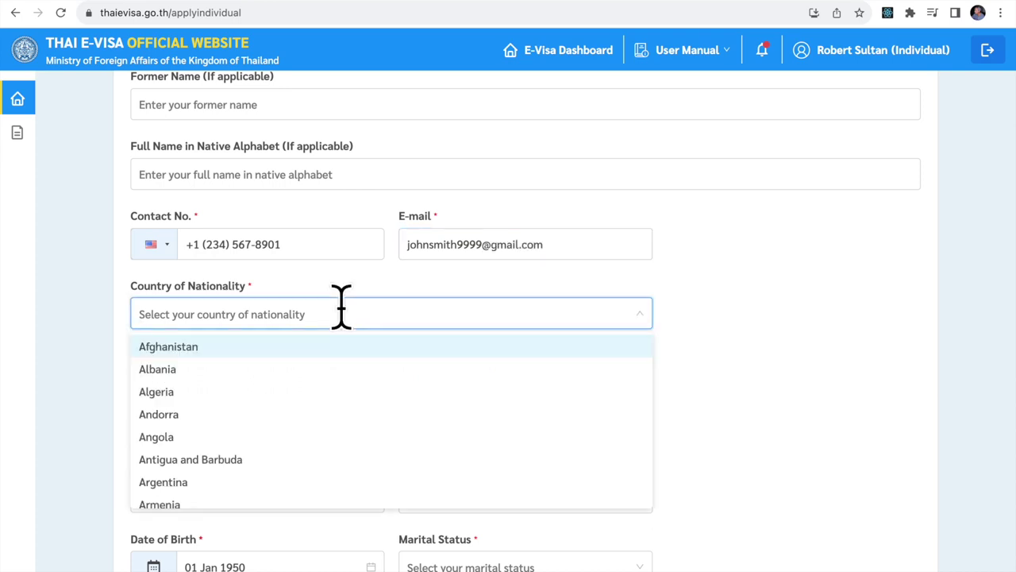
{"action": "type", "text": "unit"}
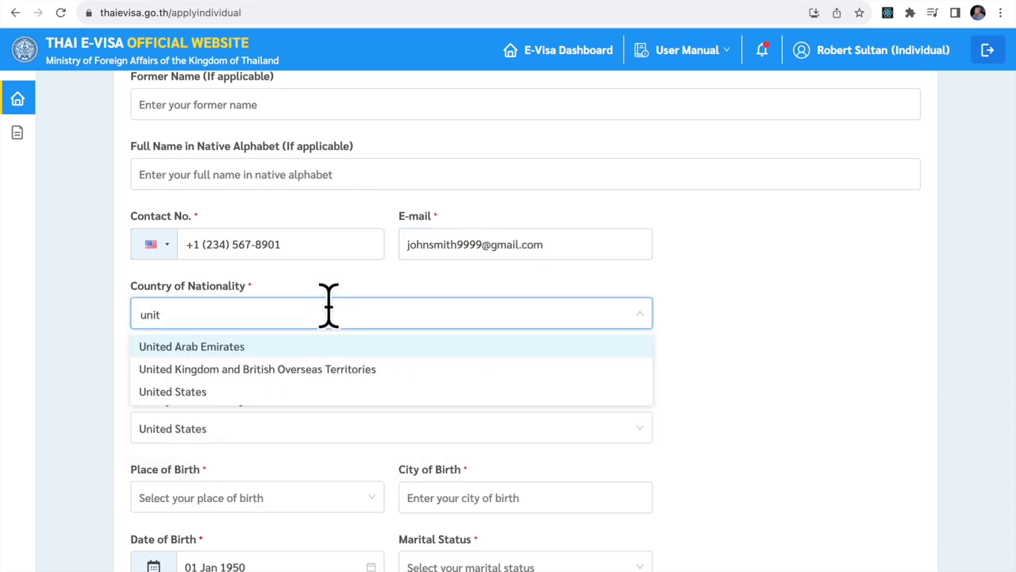
{"action": "left_click", "coordinate": [189, 392]}
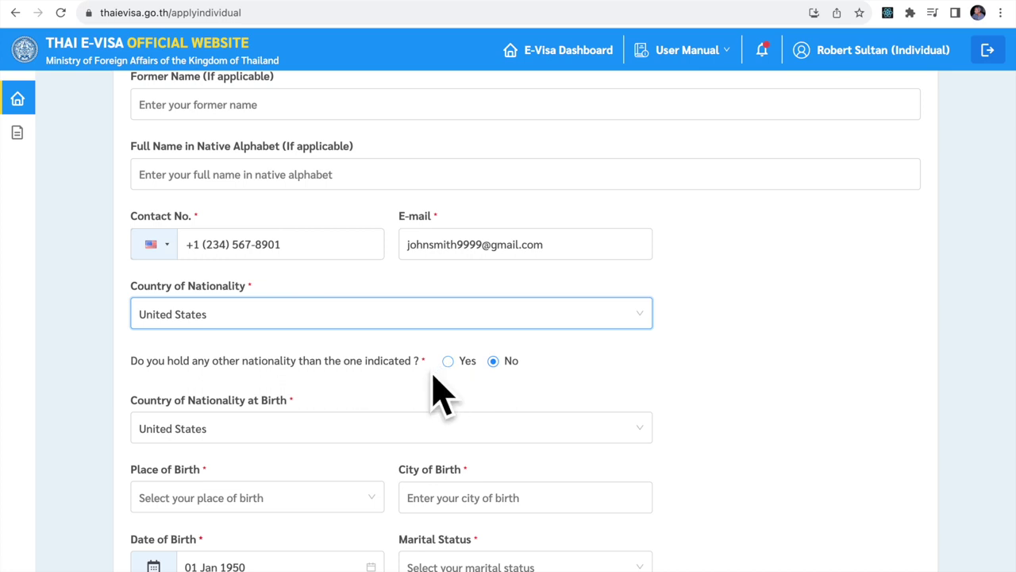
Set Place of Birth to United States and City of Birth to New York.
{"action": "scroll", "coordinate": [439, 395], "scroll_direction": "down", "scroll_amount": 2}
{"action": "scroll", "coordinate": [438, 395], "scroll_direction": "down", "scroll_amount": 3}
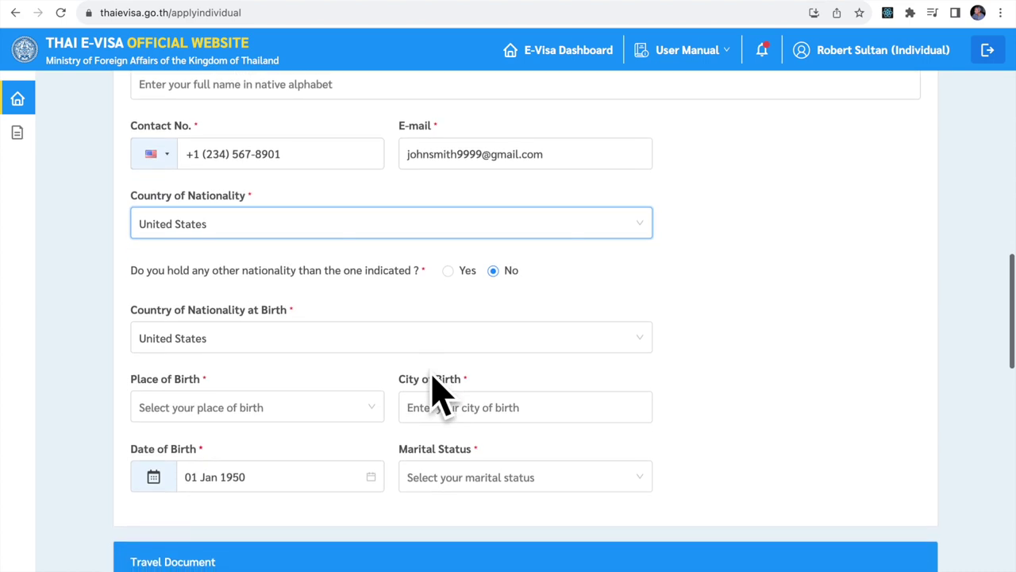
{"action": "scroll", "coordinate": [438, 395], "scroll_direction": "down", "scroll_amount": 2}
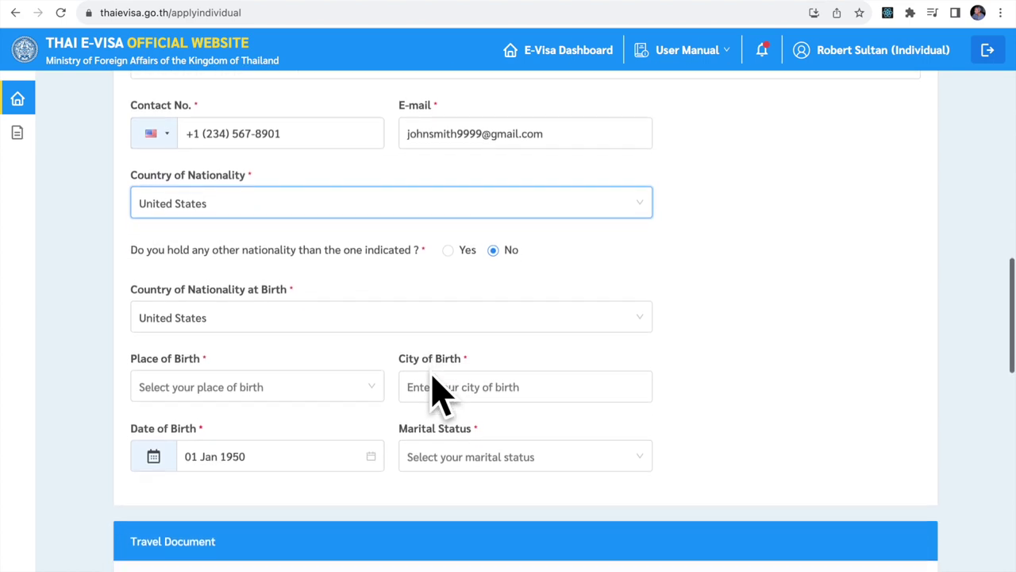
{"action": "scroll", "coordinate": [438, 395], "scroll_direction": "down", "scroll_amount": 1}
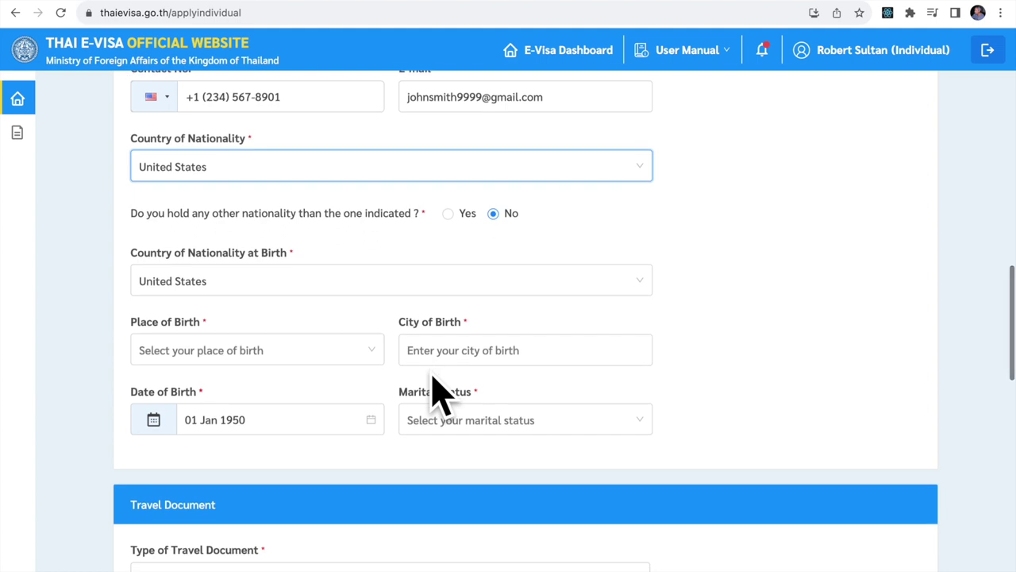
{"action": "scroll", "coordinate": [438, 395], "scroll_direction": "down", "scroll_amount": 2}
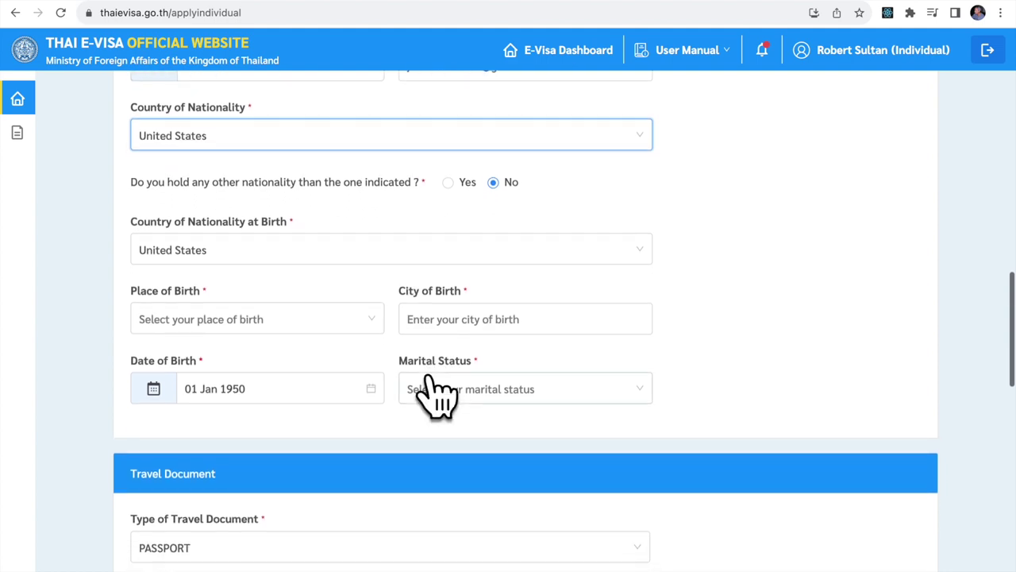
{"action": "left_click", "coordinate": [240, 318]}
{"action": "type", "text": "unit"}
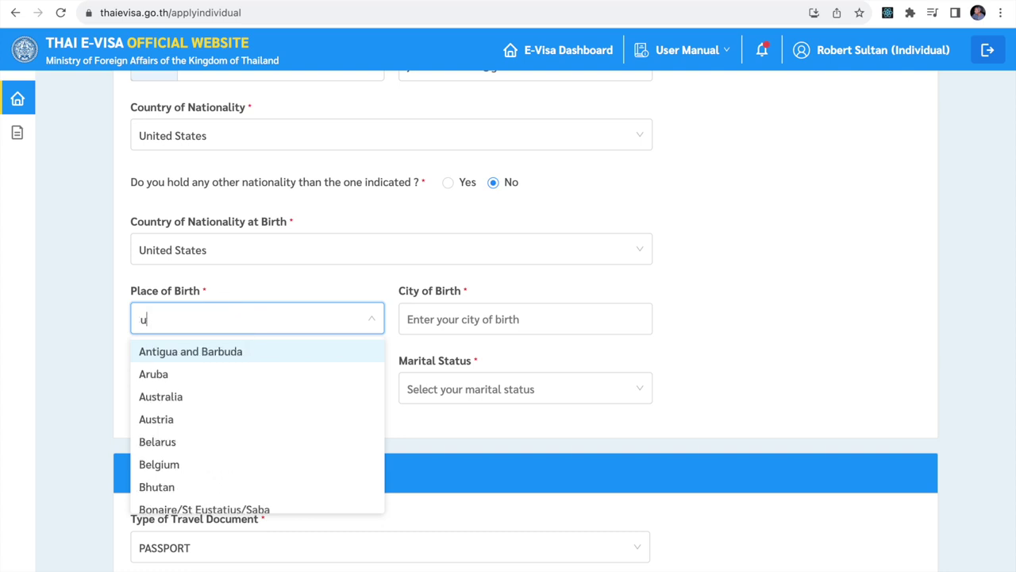
{"action": "left_click", "coordinate": [199, 399]}
{"action": "left_click", "coordinate": [540, 317]}
{"action": "type", "text": "New York"}
Keep Date of Birth at 01 Jan 1950 and set Marital Status to SINGLE.
{"action": "left_click", "coordinate": [258, 389]}
{"action": "left_click", "coordinate": [259, 392]}
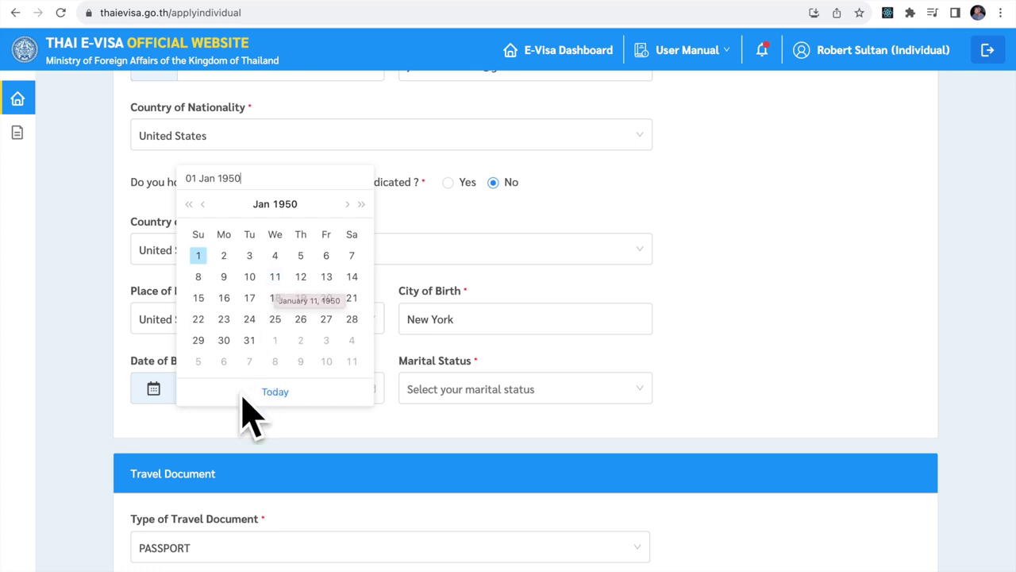
{"action": "left_click", "coordinate": [86, 404]}
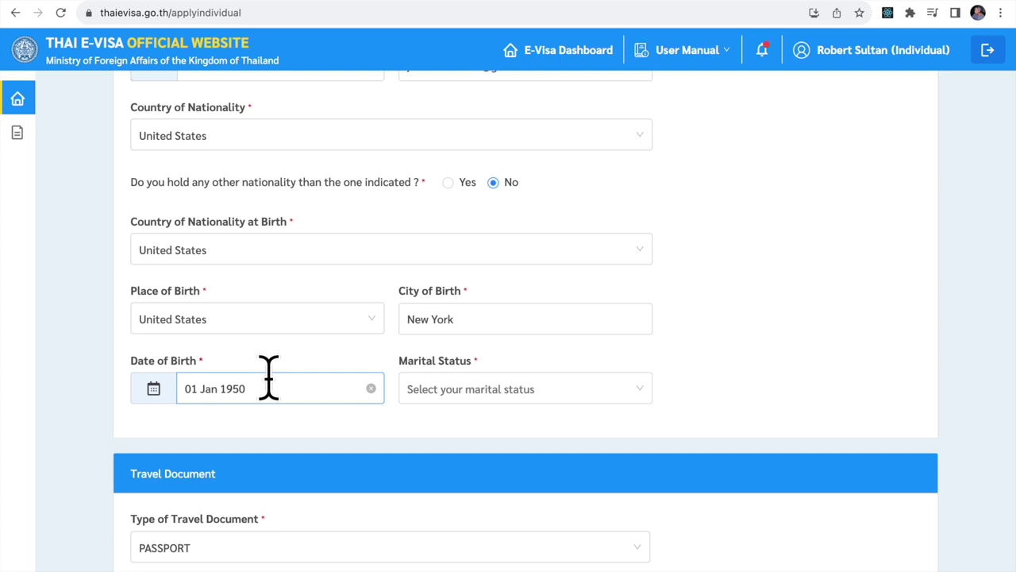
{"action": "left_click", "coordinate": [508, 387]}
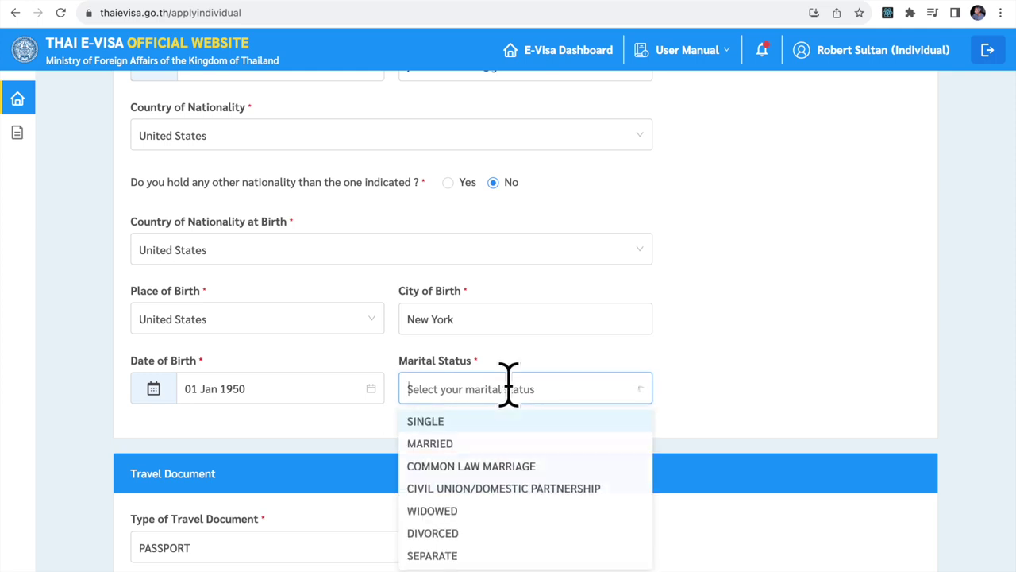
{"action": "left_click", "coordinate": [464, 423]}
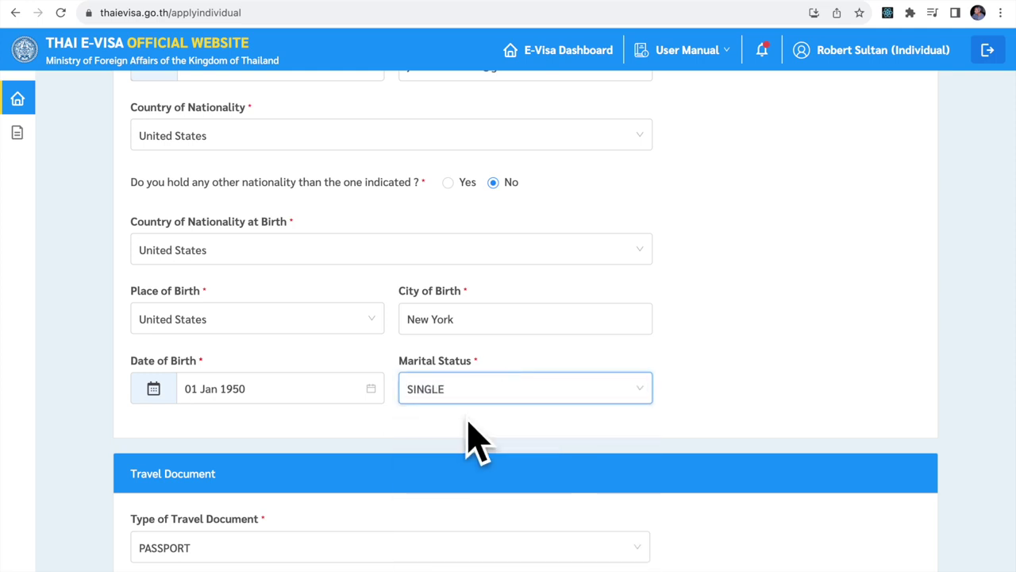
{"action": "scroll", "coordinate": [717, 277], "scroll_direction": "down", "scroll_amount": 1}
Enter UNITED STATES as the passport's Place of Issue.
{"action": "scroll", "coordinate": [722, 278], "scroll_direction": "down", "scroll_amount": 5}
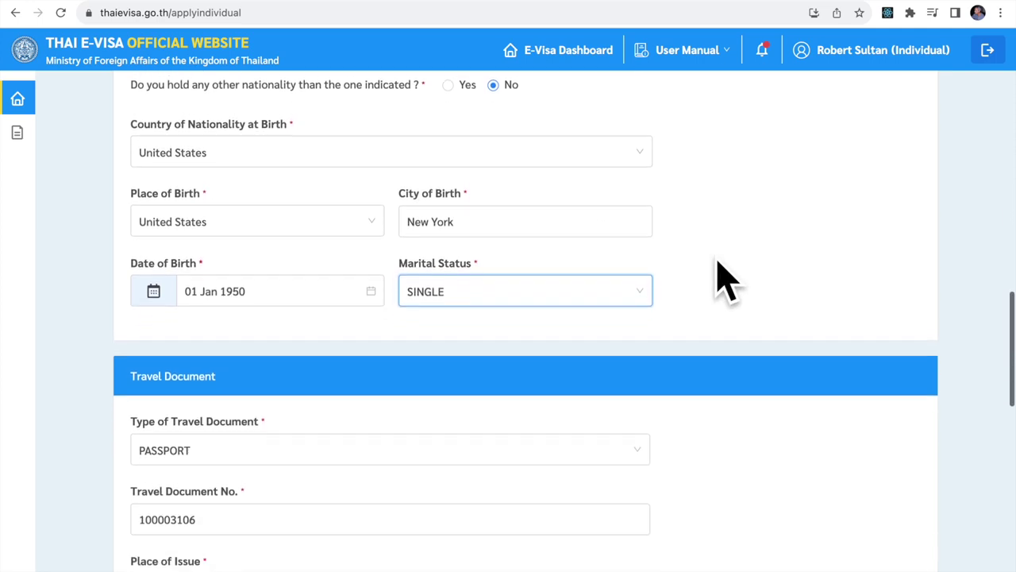
{"action": "scroll", "coordinate": [723, 278], "scroll_direction": "down", "scroll_amount": 2}
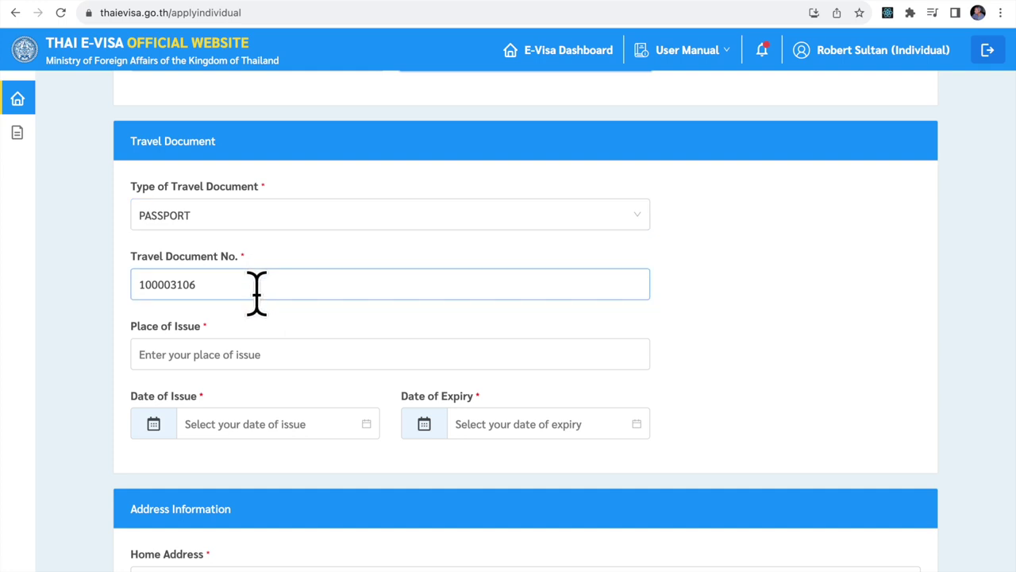
{"action": "left_click", "coordinate": [261, 356]}
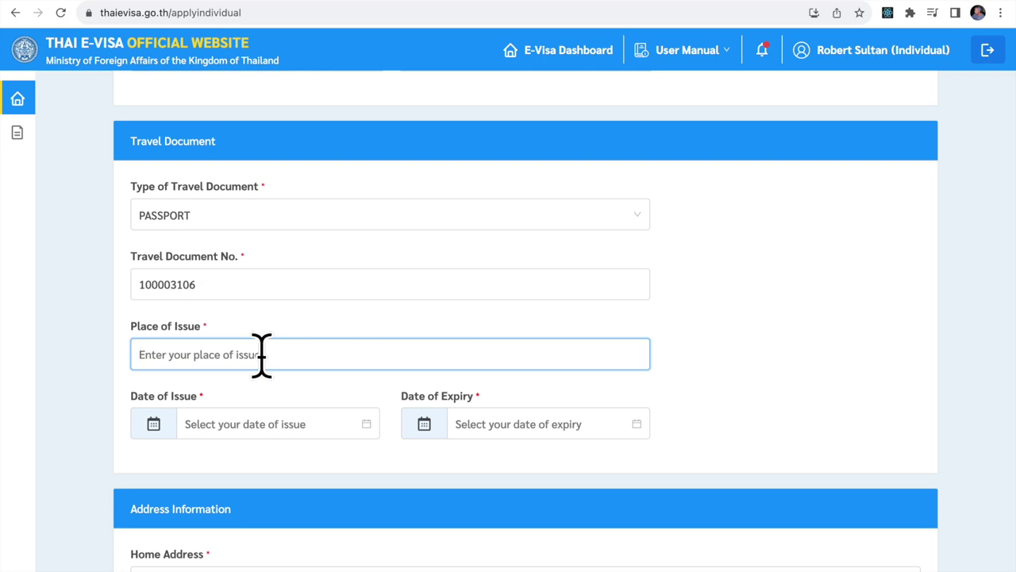
{"action": "type", "text": "UNITED STATE"}
{"action": "type", "text": "S"}
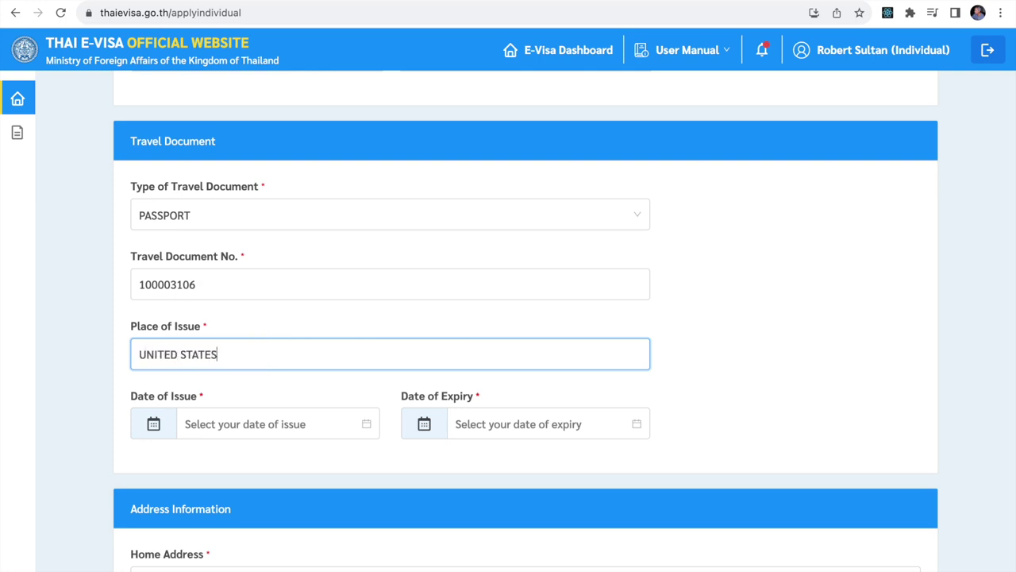
Set the passport Date of Issue to 15 Nov 2020.
{"action": "left_click", "coordinate": [289, 424]}
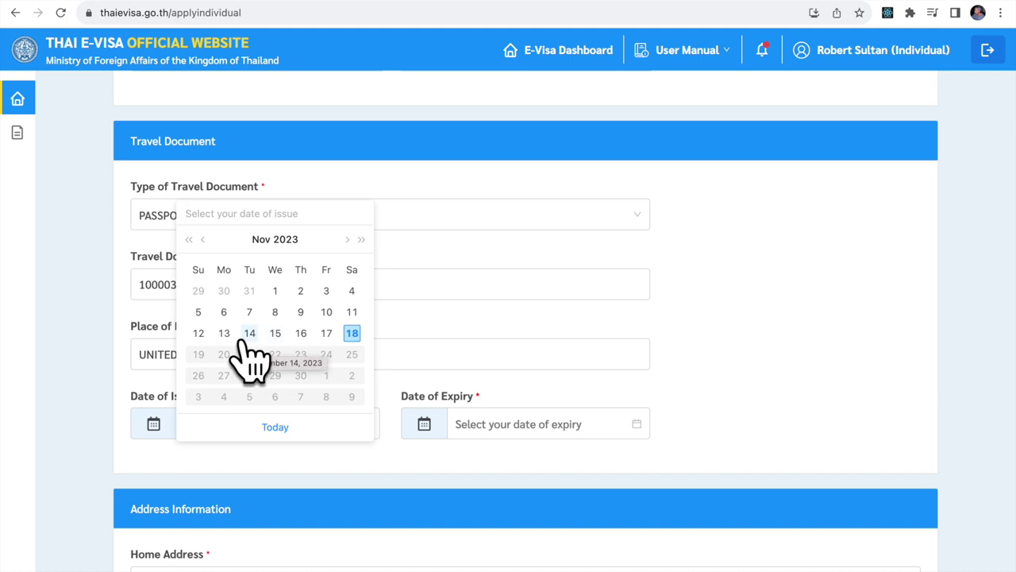
{"action": "left_click", "coordinate": [189, 239]}
{"action": "left_click", "coordinate": [189, 239]}
{"action": "left_click", "coordinate": [189, 239]}
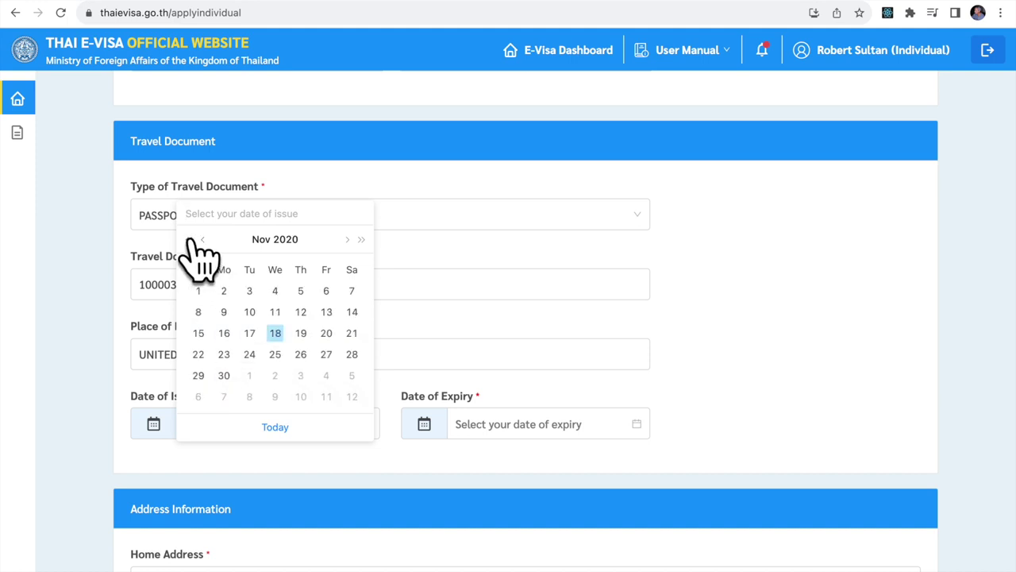
{"action": "left_click", "coordinate": [198, 333]}
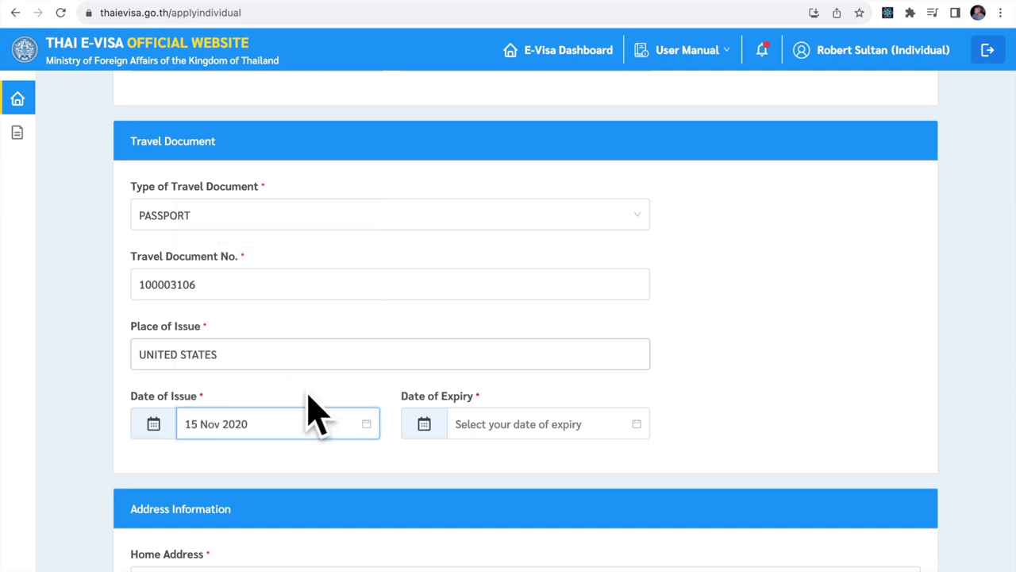
Set the passport Date of Expiry to 14 Nov 2030.
{"action": "left_click", "coordinate": [502, 424]}
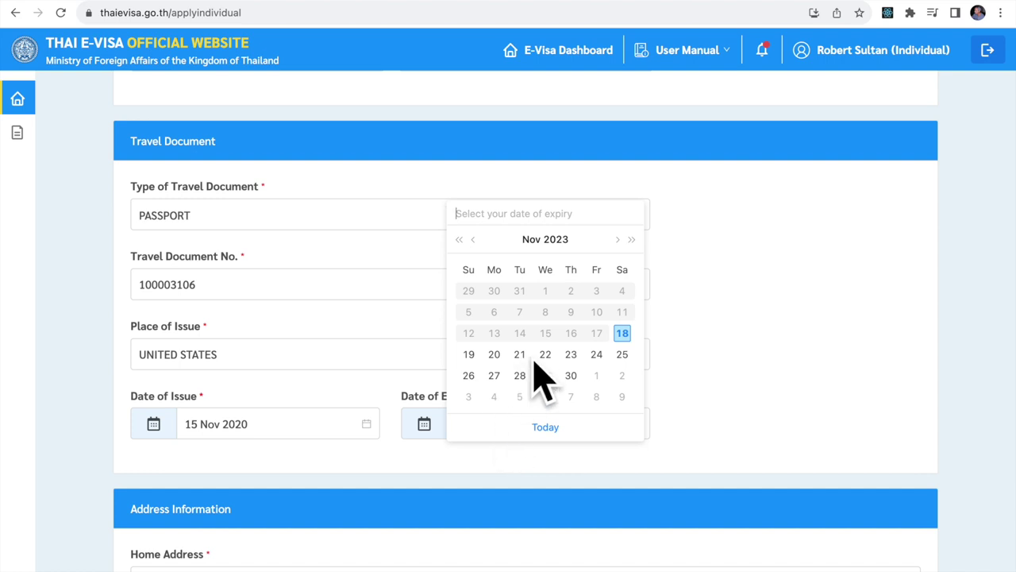
{"action": "left_click", "coordinate": [631, 239]}
{"action": "left_click", "coordinate": [631, 239]}
{"action": "left_click", "coordinate": [631, 239]}
{"action": "left_click", "coordinate": [632, 239]}
{"action": "left_click", "coordinate": [631, 239]}
{"action": "left_click", "coordinate": [632, 239]}
{"action": "left_click", "coordinate": [631, 239]}
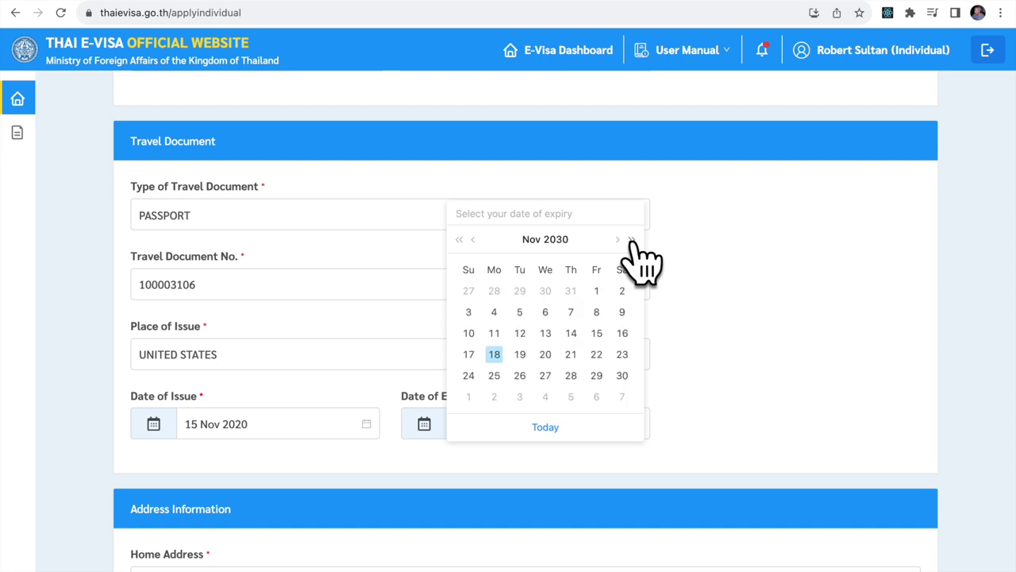
{"action": "left_click", "coordinate": [571, 334]}
{"action": "scroll", "coordinate": [617, 368], "scroll_direction": "down", "scroll_amount": 3}
Enter the home street address, city New York, and country United States.
{"action": "left_click", "coordinate": [309, 320]}
{"action": "type", "text": "123 M"}
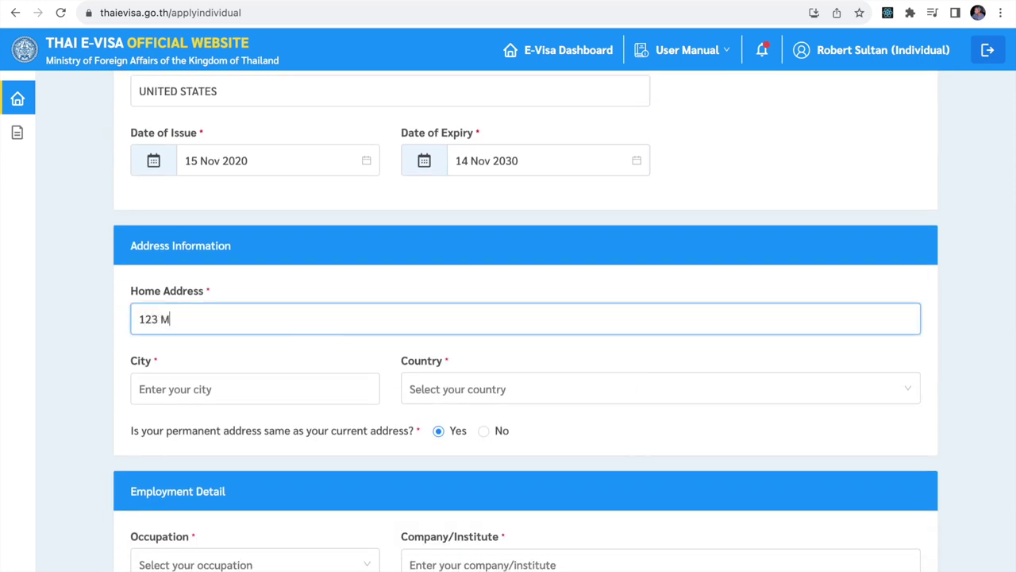
{"action": "type", "text": "aple Street"}
{"action": "left_click", "coordinate": [291, 388]}
{"action": "type", "text": "New York"}
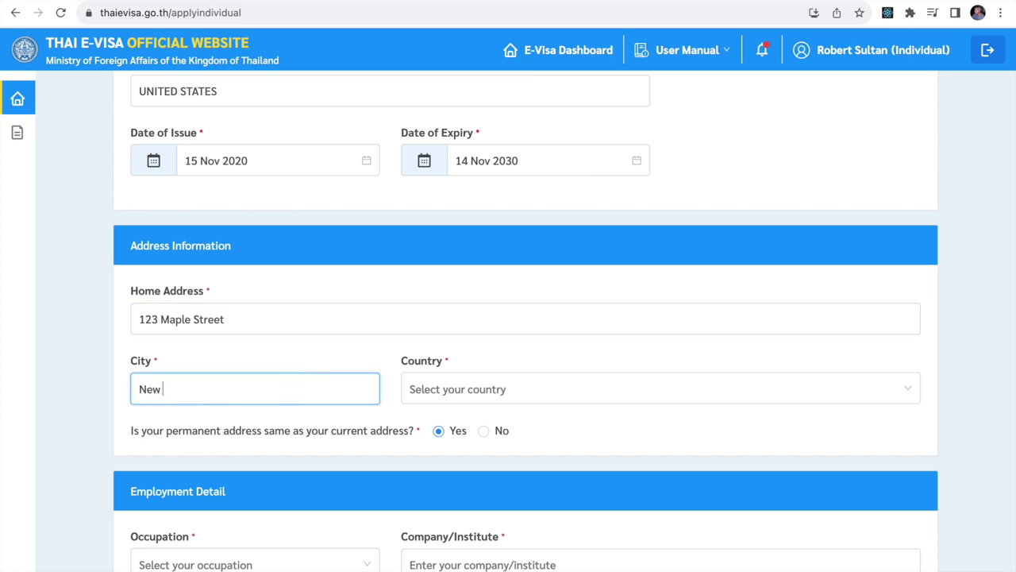
{"action": "left_click", "coordinate": [549, 387]}
{"action": "type", "text": "Uni"}
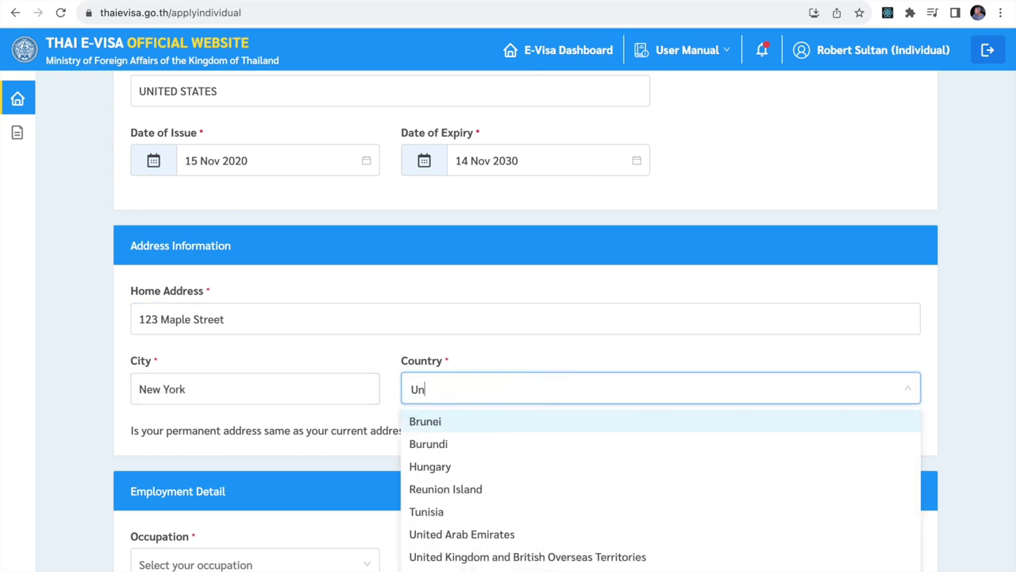
{"action": "left_click", "coordinate": [454, 466]}
{"action": "scroll", "coordinate": [463, 486], "scroll_direction": "down", "scroll_amount": 5}
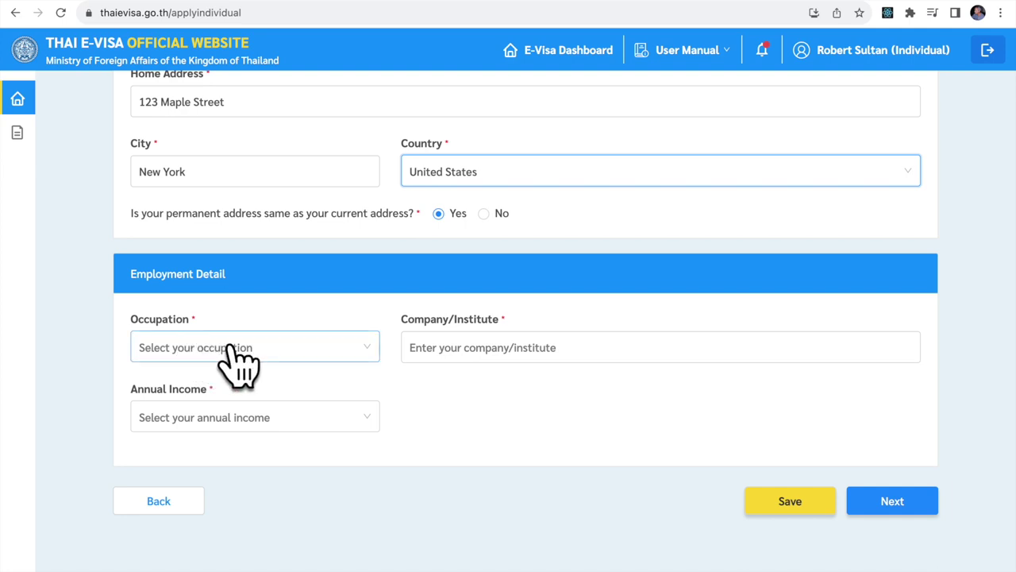
Set the occupation to Retired, replacing the initially chosen Business owner.
{"action": "left_click", "coordinate": [223, 347]}
{"action": "left_click", "coordinate": [215, 381]}
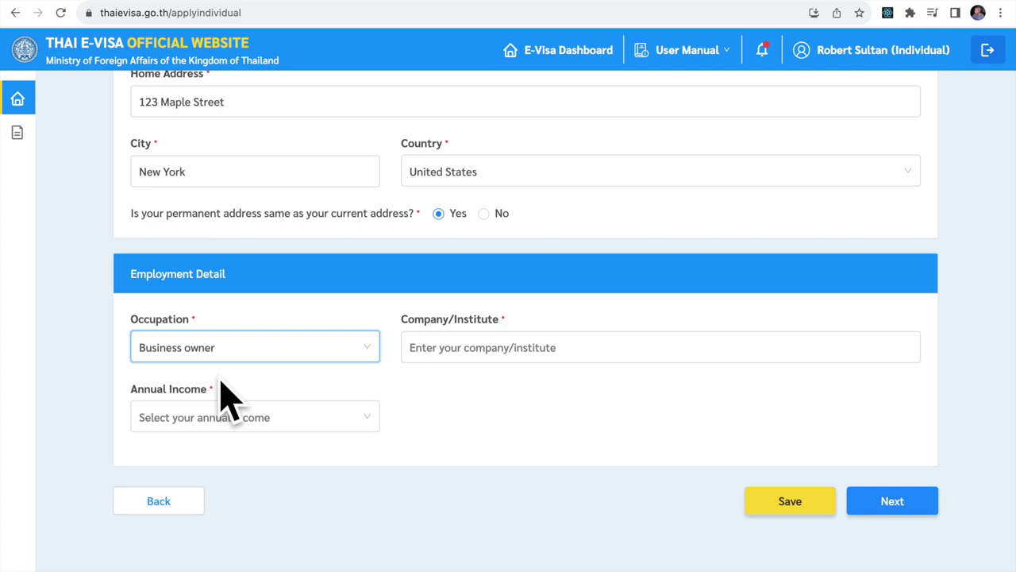
{"action": "left_click", "coordinate": [367, 350]}
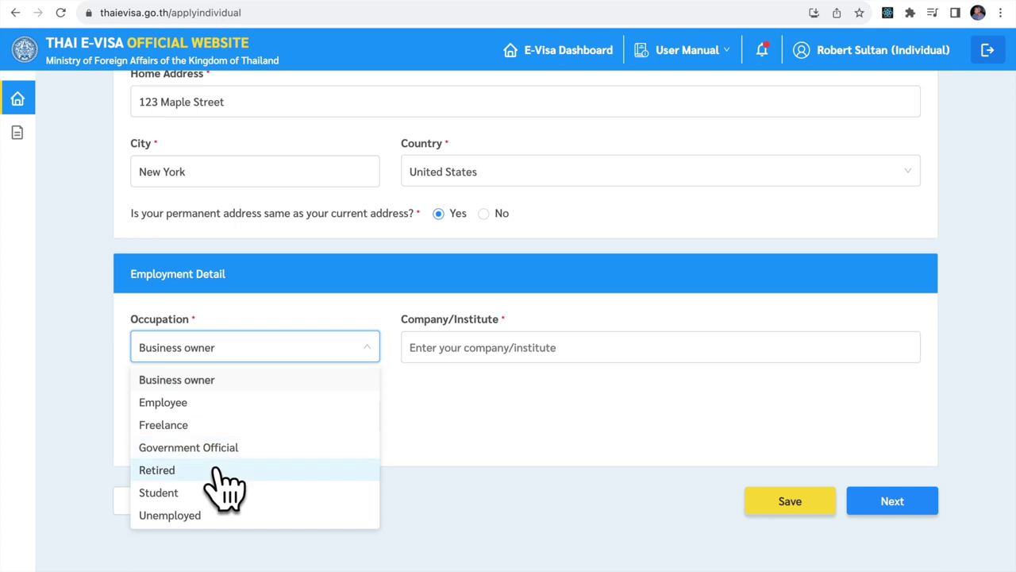
{"action": "left_click", "coordinate": [221, 471]}
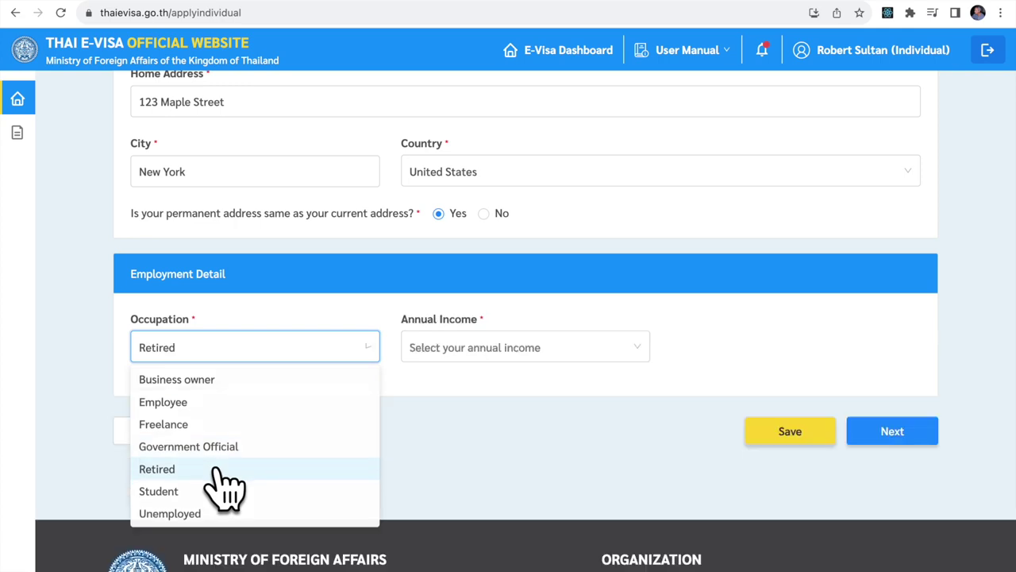
Set annual income to 60,001 - 80,000 US$ and save to reach the accommodation section.
{"action": "left_click", "coordinate": [540, 351]}
{"action": "left_click", "coordinate": [492, 449]}
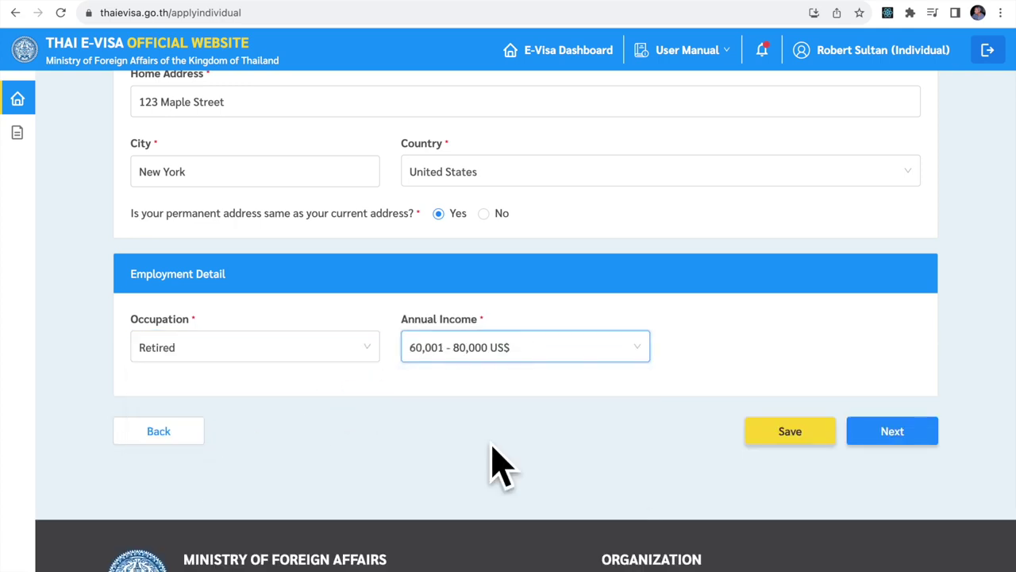
{"action": "left_click", "coordinate": [775, 436]}
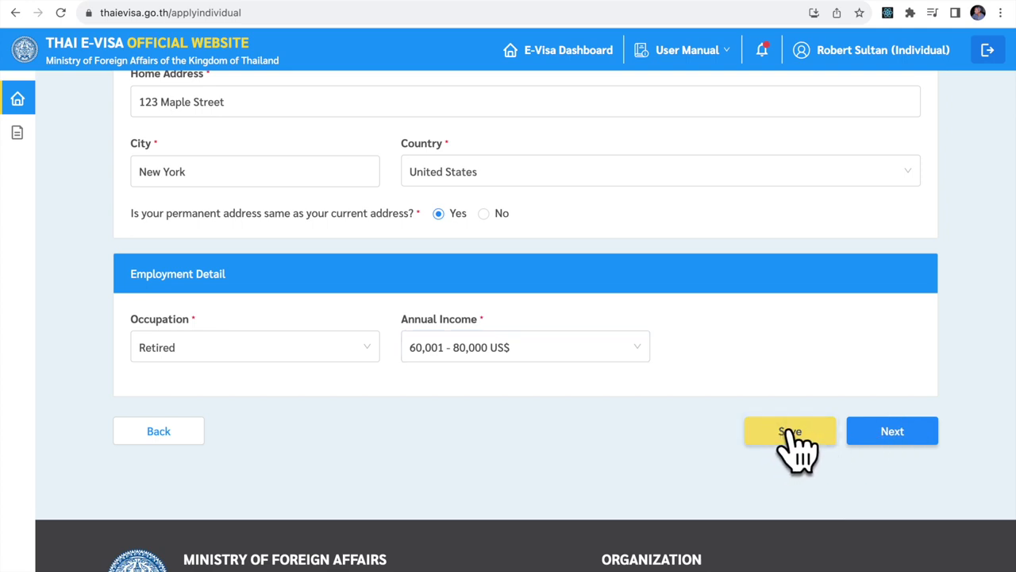
{"action": "left_click", "coordinate": [890, 426]}
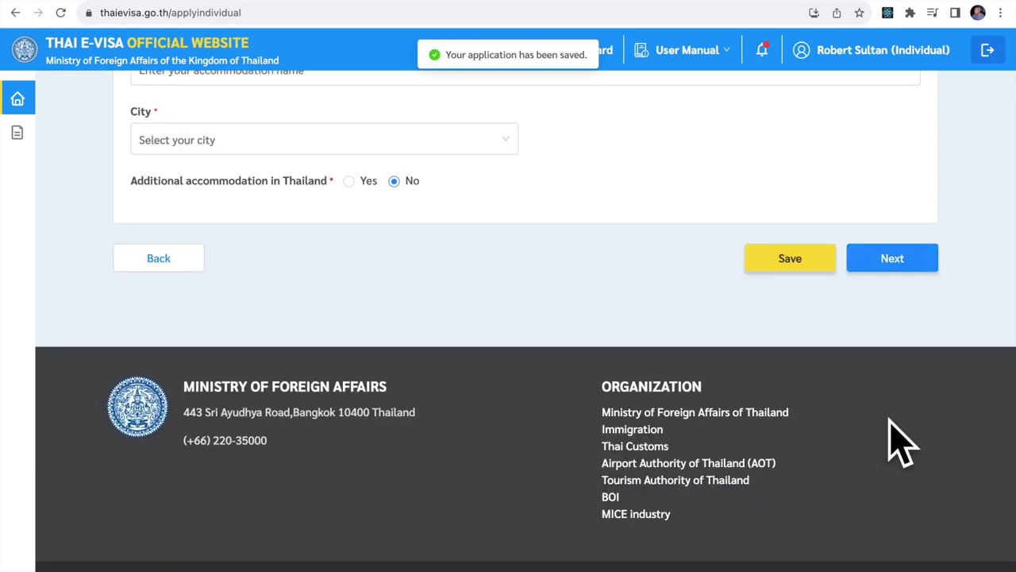
Set the arrival date to 27 Dec 2023 in Travel Information.
{"action": "scroll", "coordinate": [437, 272], "scroll_direction": "up", "scroll_amount": 10}
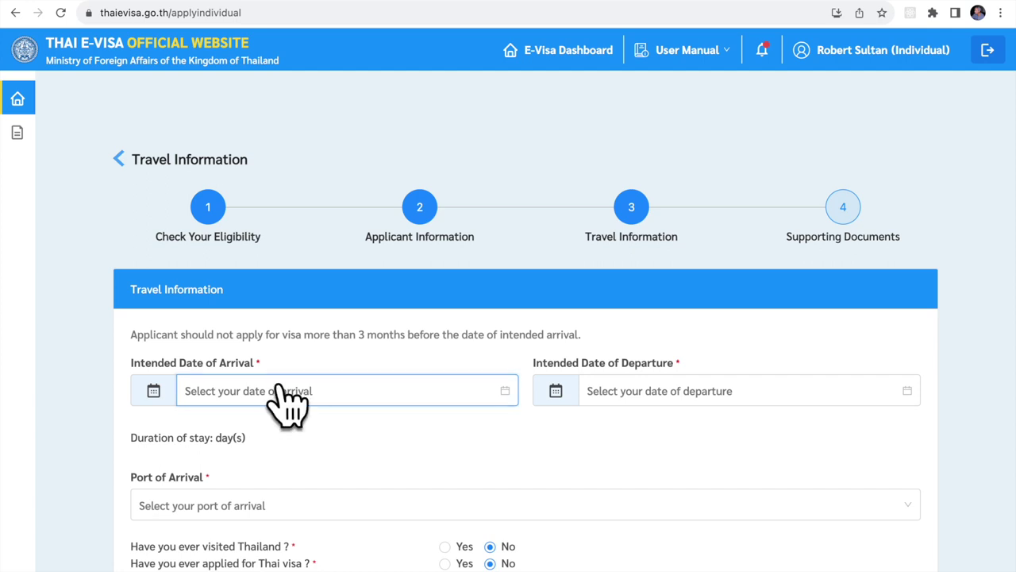
{"action": "left_click", "coordinate": [287, 397]}
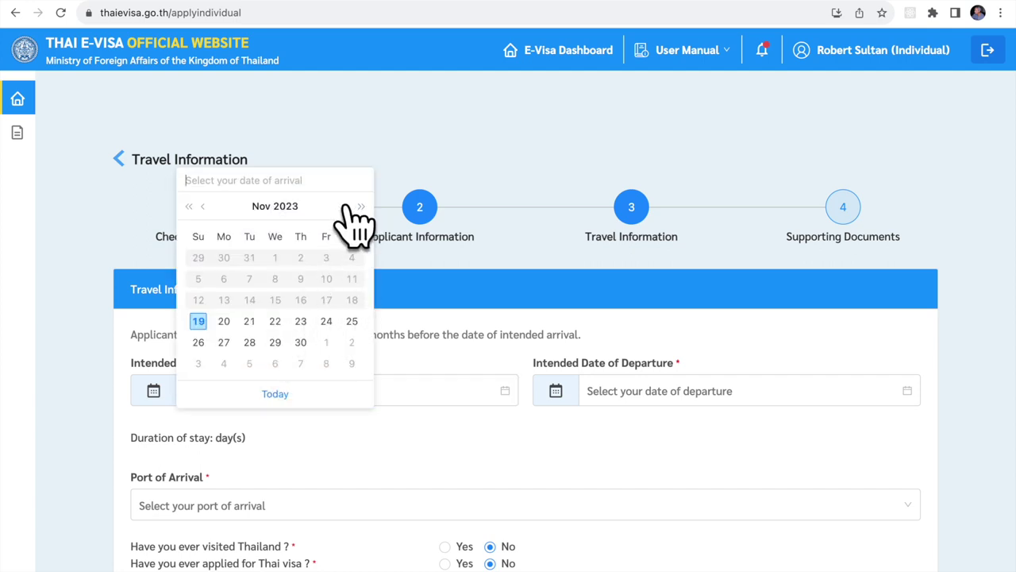
{"action": "left_click", "coordinate": [350, 206]}
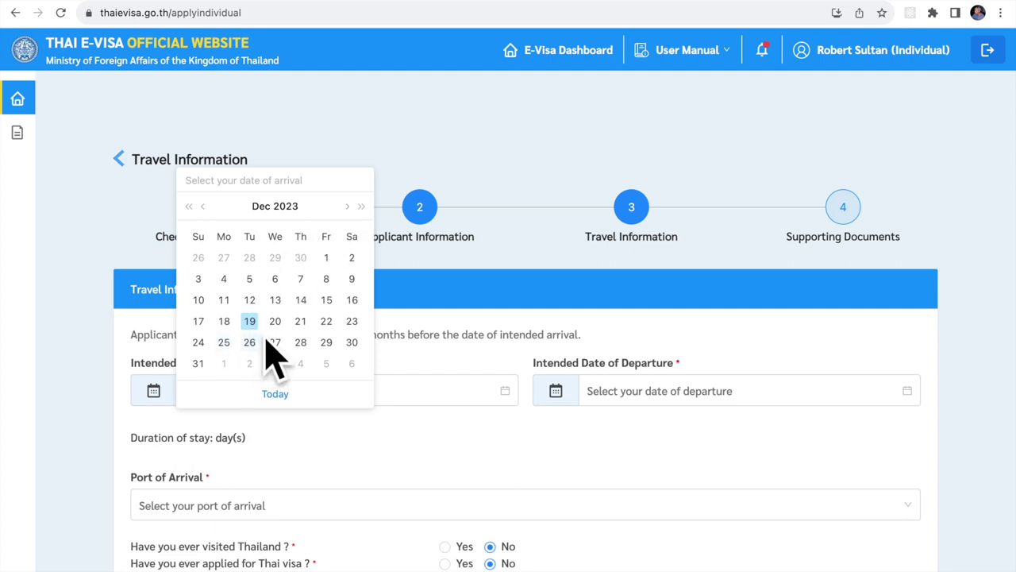
{"action": "left_click", "coordinate": [275, 342]}
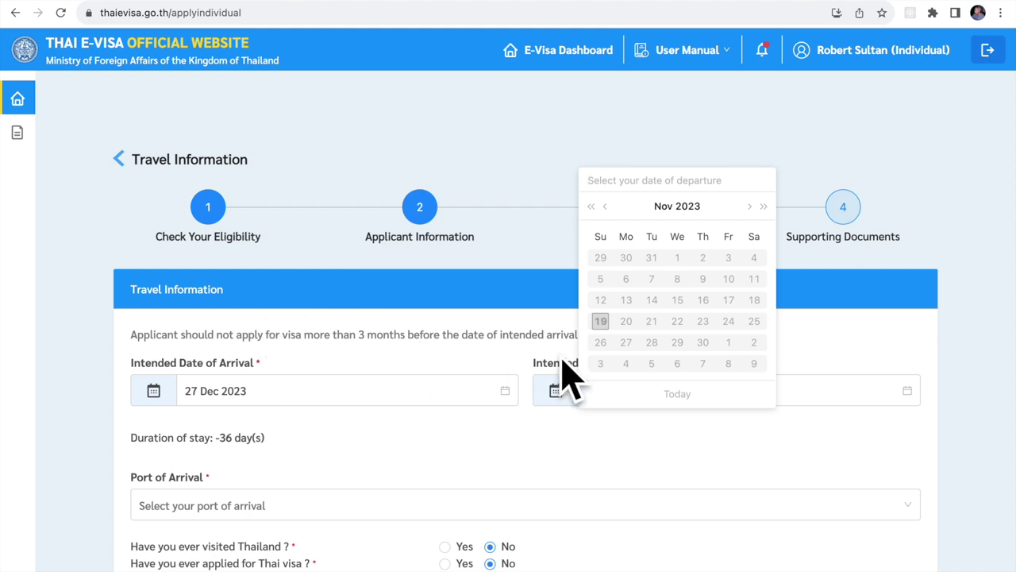
Set the departure date to 23 Feb 2024, giving a 59-day stay.
{"action": "left_click", "coordinate": [762, 208]}
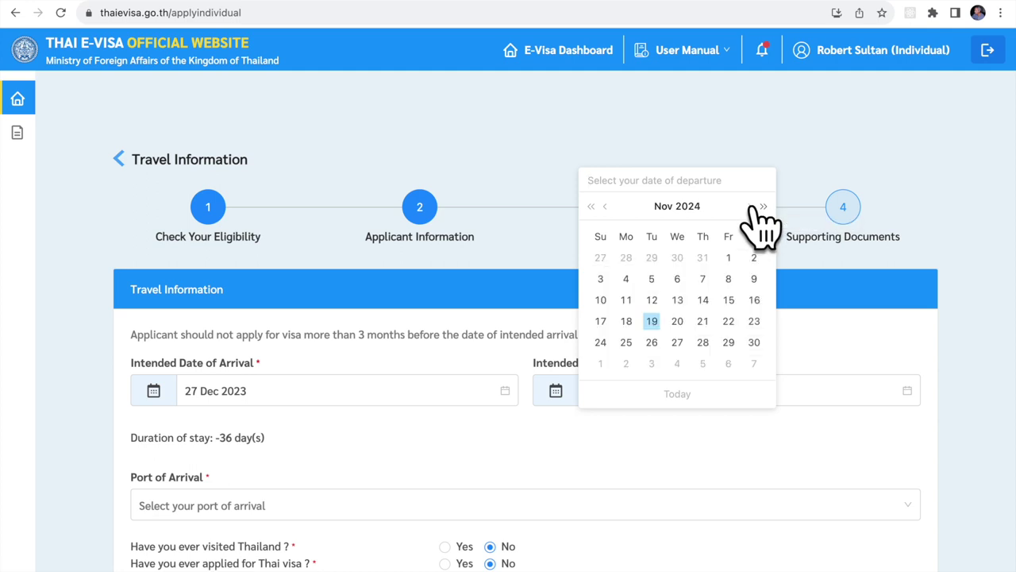
{"action": "left_click", "coordinate": [605, 207]}
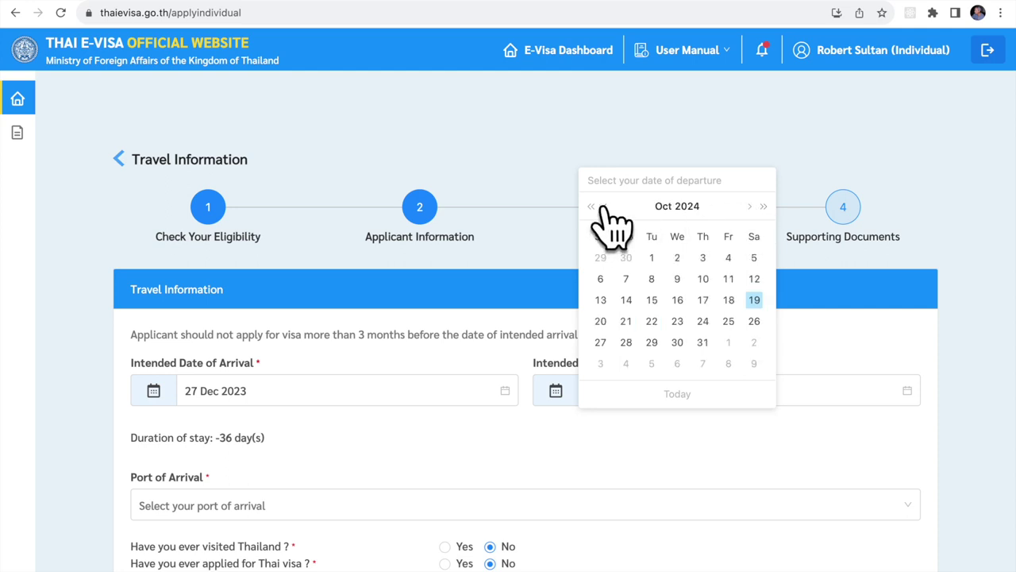
{"action": "left_click", "coordinate": [605, 207]}
{"action": "left_click", "coordinate": [605, 206]}
{"action": "left_click", "coordinate": [605, 207]}
{"action": "left_click", "coordinate": [605, 206]}
{"action": "left_click", "coordinate": [605, 207]}
{"action": "left_click", "coordinate": [605, 206]}
{"action": "left_click", "coordinate": [605, 207]}
{"action": "left_click", "coordinate": [606, 207]}
{"action": "left_click", "coordinate": [605, 207]}
{"action": "left_click", "coordinate": [605, 206]}
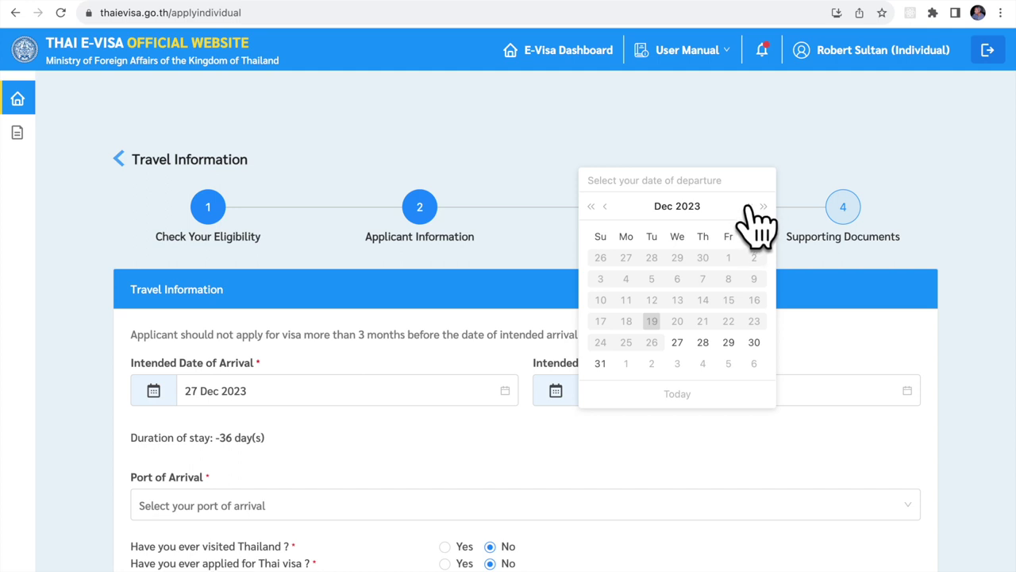
{"action": "left_click", "coordinate": [749, 208]}
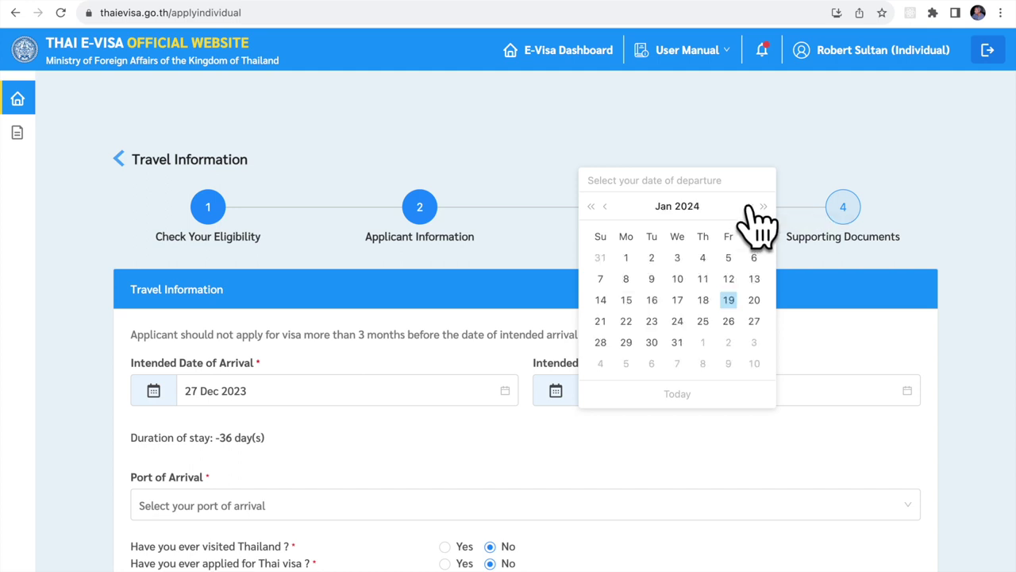
{"action": "left_click", "coordinate": [750, 208]}
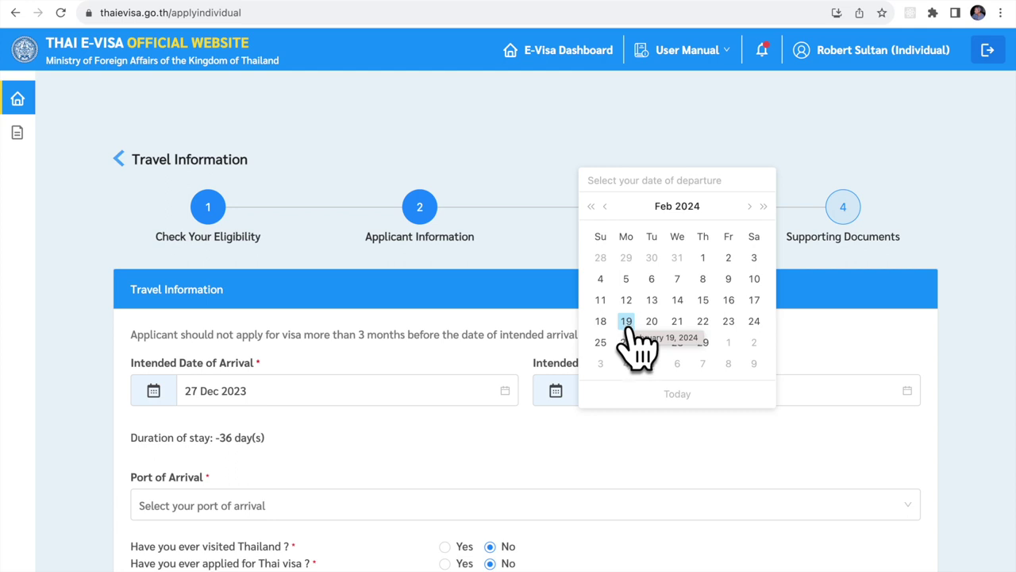
{"action": "left_click", "coordinate": [728, 320]}
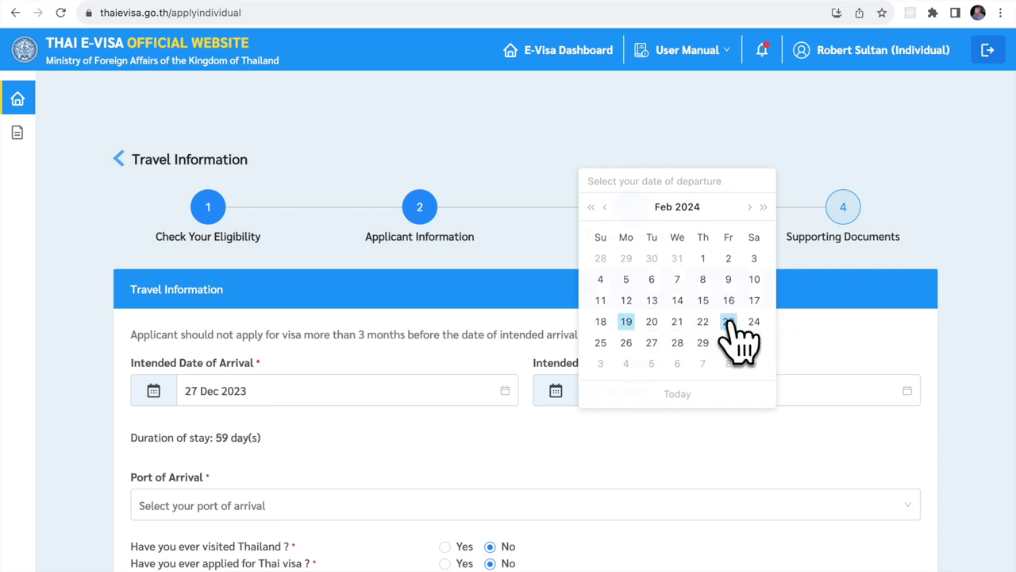
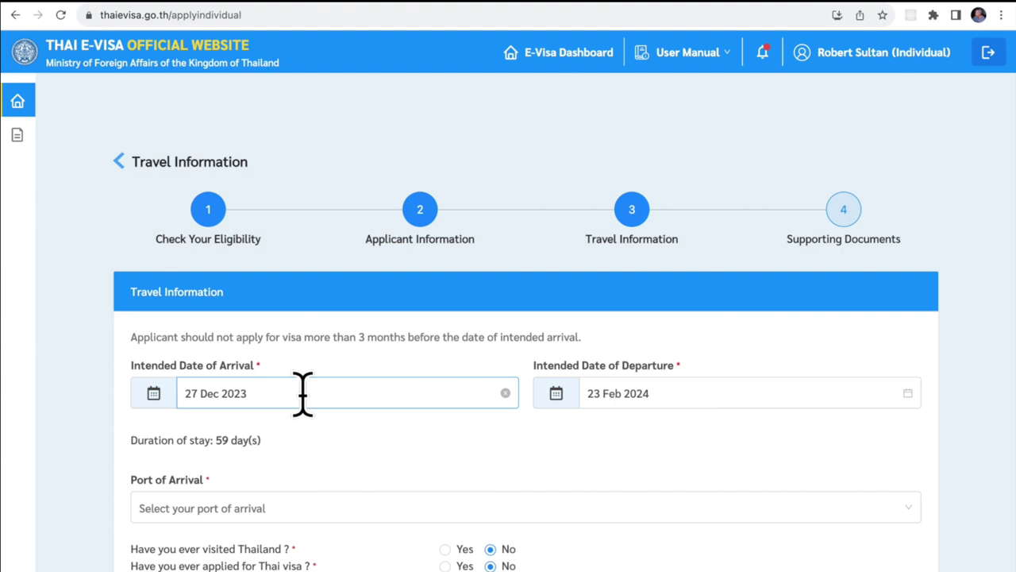
Set arrival port to International Airport with a Schedule (Commercial) flight, number AA 123.
{"action": "scroll", "coordinate": [471, 436], "scroll_direction": "down", "scroll_amount": 3}
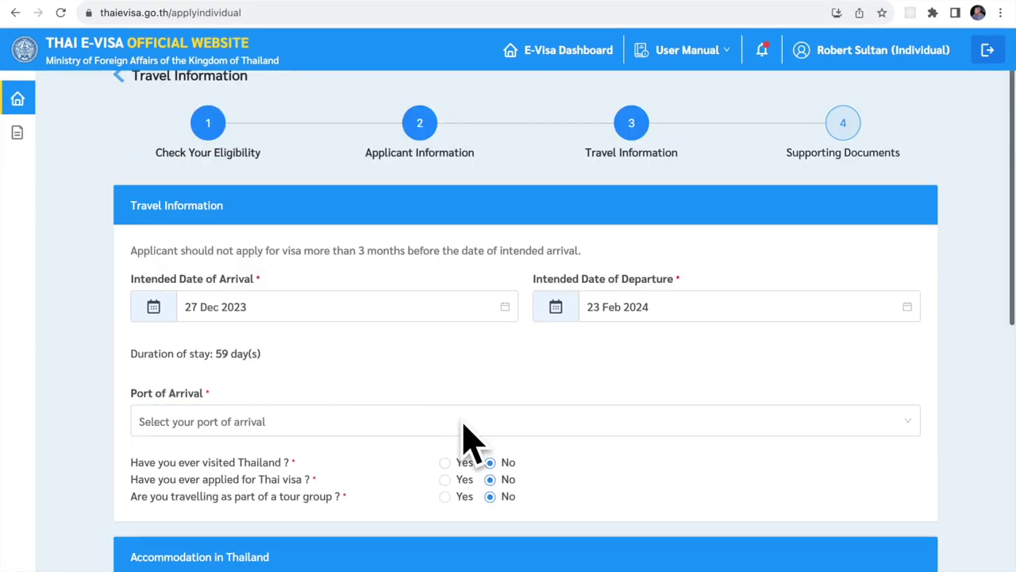
{"action": "left_click", "coordinate": [422, 415]}
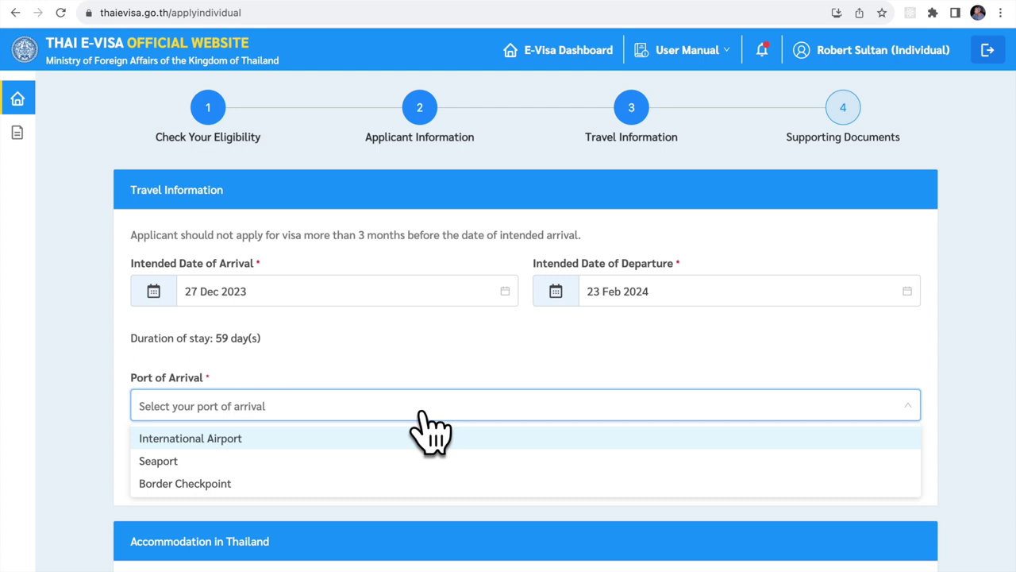
{"action": "left_click", "coordinate": [307, 443]}
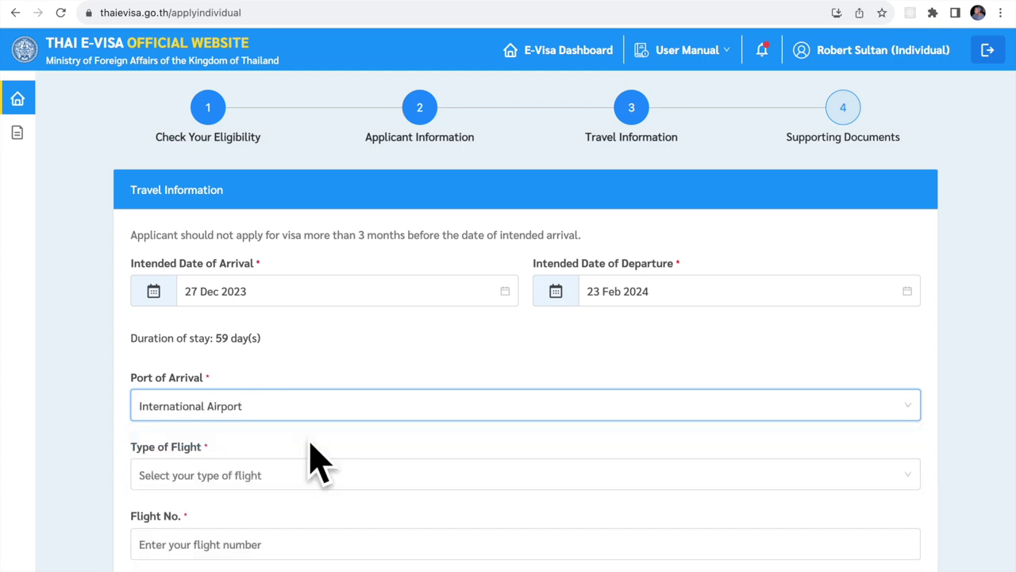
{"action": "scroll", "coordinate": [318, 464], "scroll_direction": "down", "scroll_amount": 2}
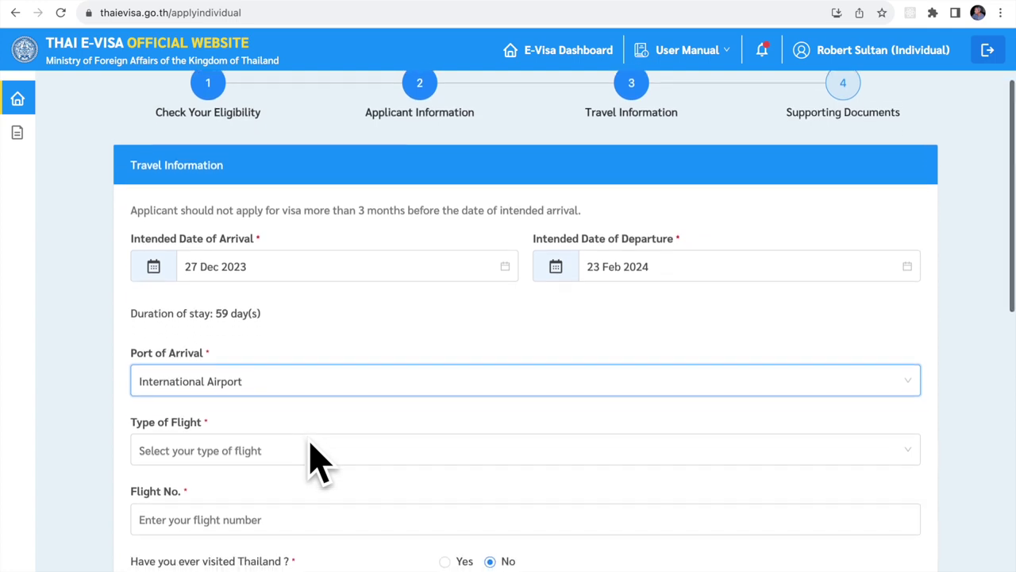
{"action": "left_click", "coordinate": [329, 392]}
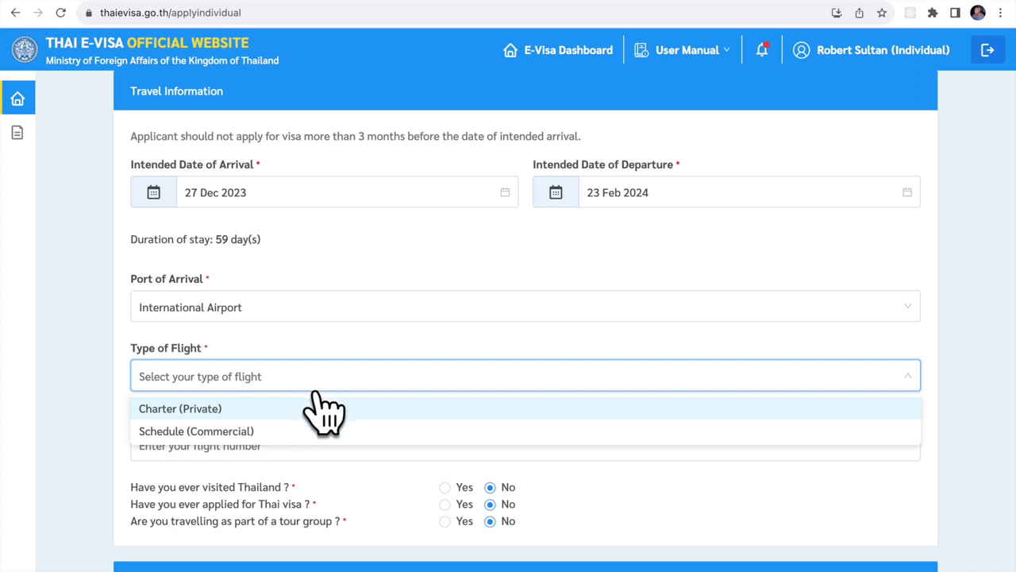
{"action": "left_click", "coordinate": [308, 436]}
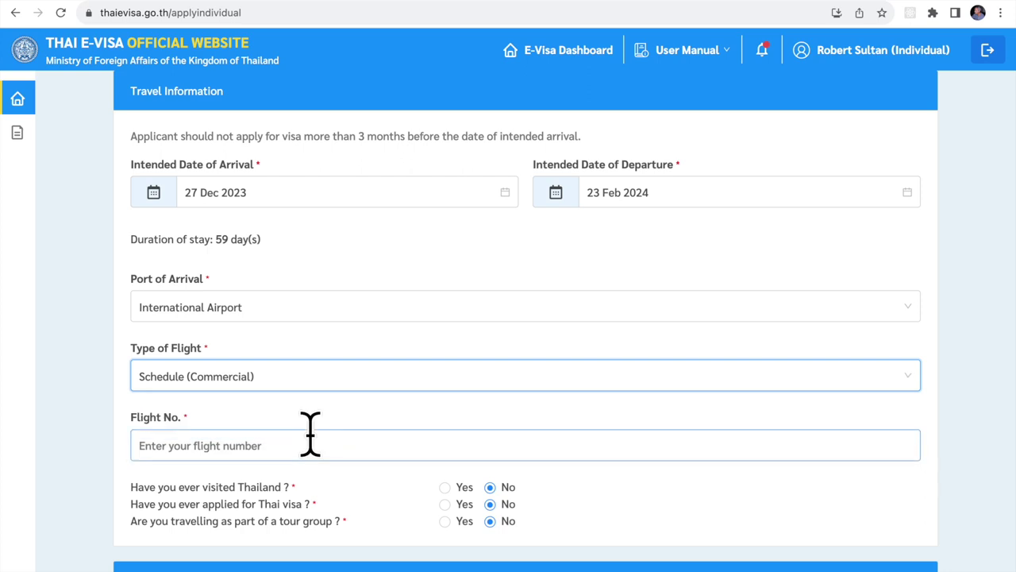
{"action": "left_click", "coordinate": [310, 446]}
{"action": "type", "text": "A"}
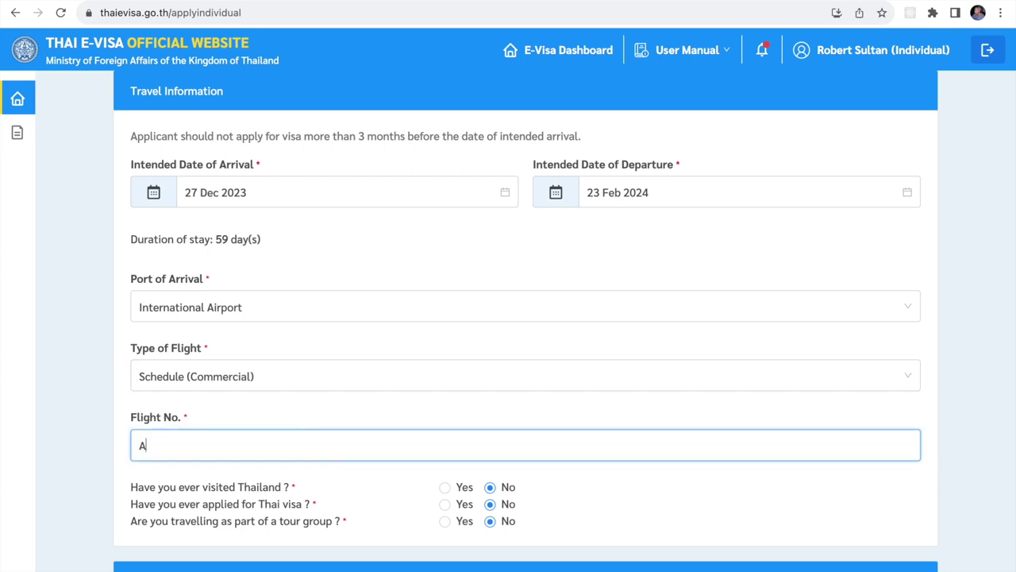
{"action": "type", "text": "A 123"}
Answer Yes to both previous visits to Thailand and previous Thai visa applications.
{"action": "left_click", "coordinate": [445, 487]}
{"action": "left_click", "coordinate": [444, 504]}
{"action": "scroll", "coordinate": [579, 526], "scroll_direction": "down", "scroll_amount": 2}
{"action": "scroll", "coordinate": [579, 527], "scroll_direction": "down", "scroll_amount": 5}
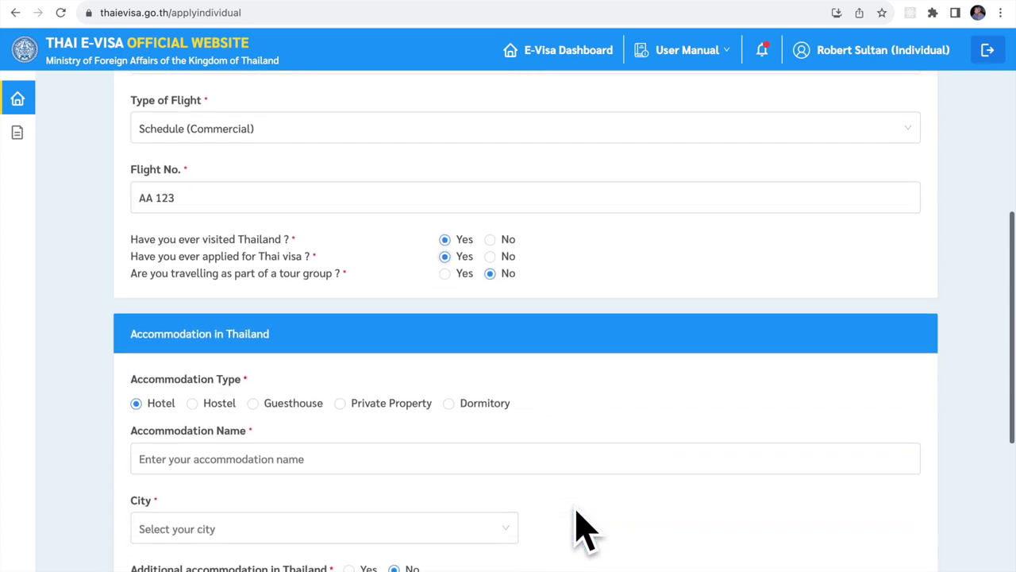
Enter hotel Doubletree Sukhumvit, Bangkok, 10110, then switch accommodation type to Private Property.
{"action": "left_click", "coordinate": [432, 315]}
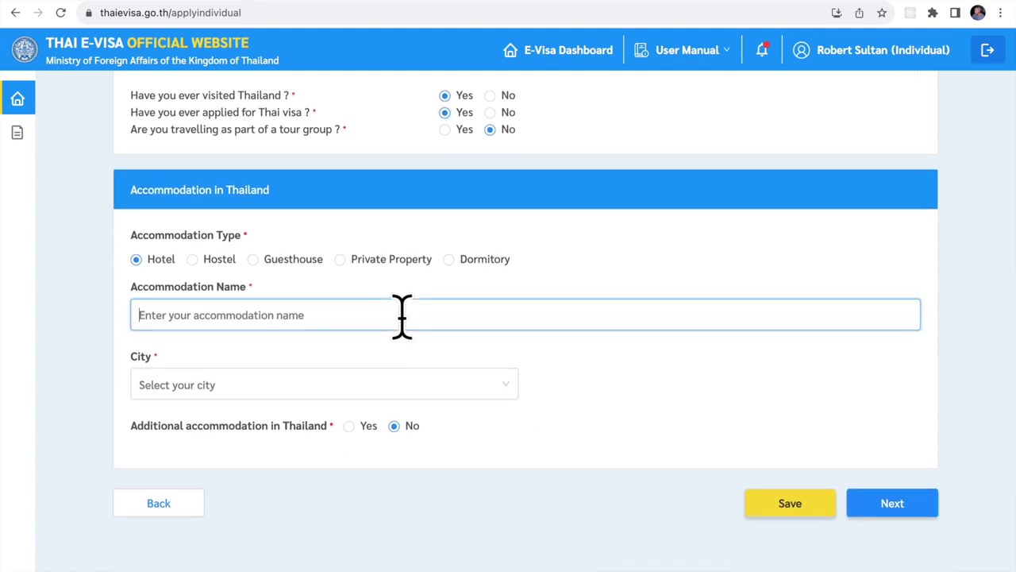
{"action": "type", "text": "Doublet"}
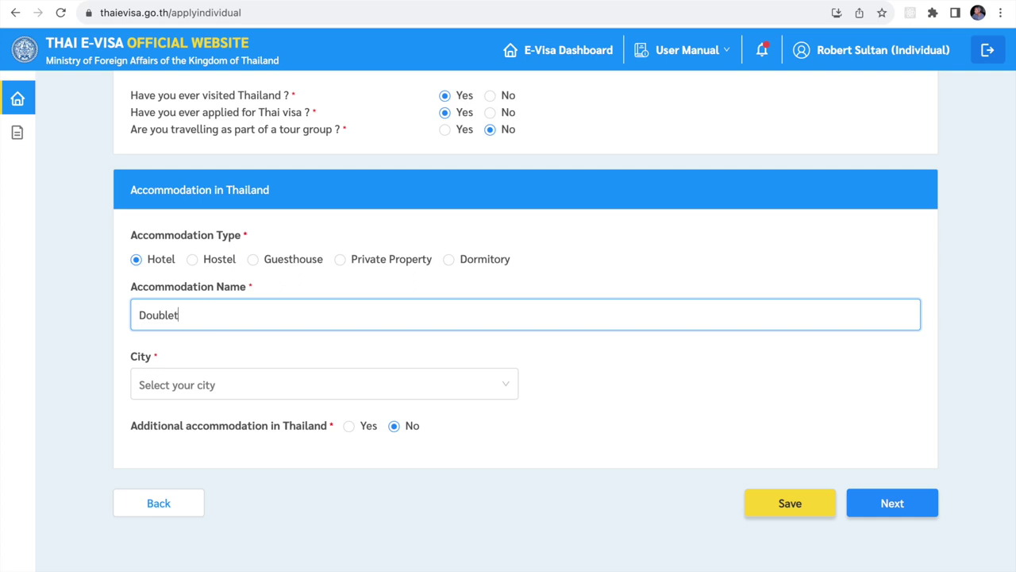
{"action": "type", "text": "ree Sukhumvit"}
{"action": "left_click", "coordinate": [336, 386]}
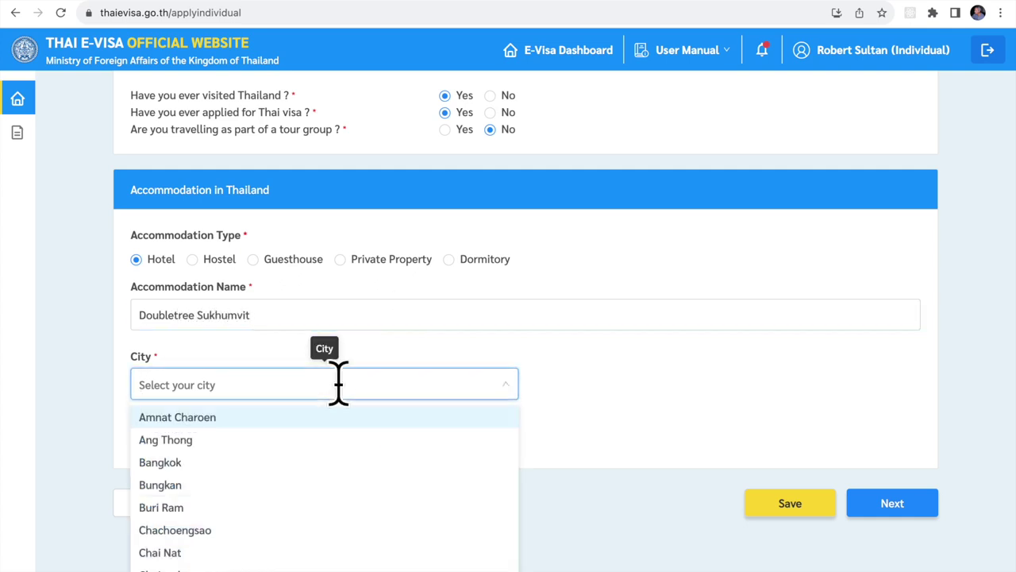
{"action": "scroll", "coordinate": [238, 497], "scroll_direction": "down", "scroll_amount": 2}
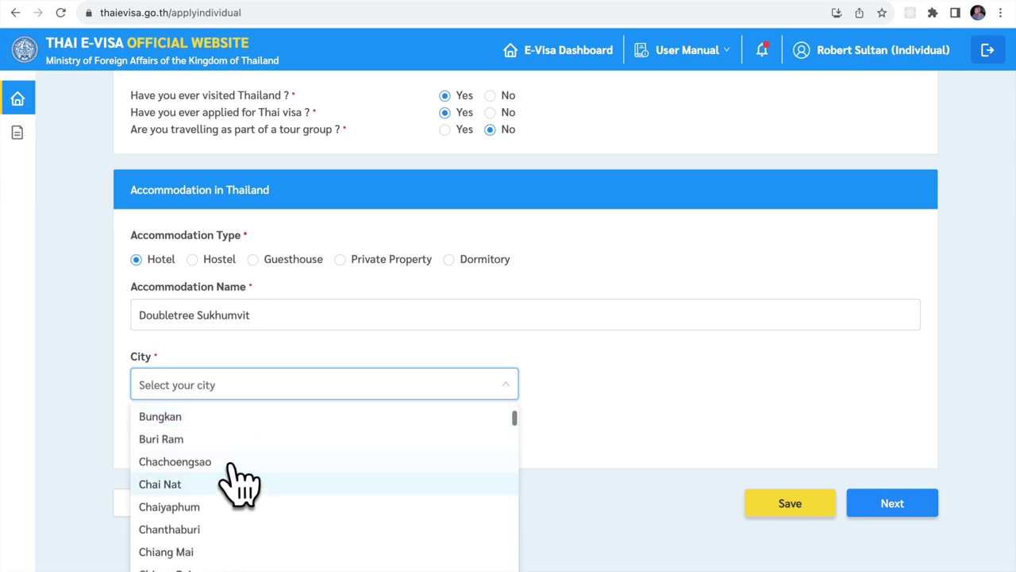
{"action": "scroll", "coordinate": [238, 483], "scroll_direction": "up", "scroll_amount": 2}
{"action": "type", "text": "Bang"}
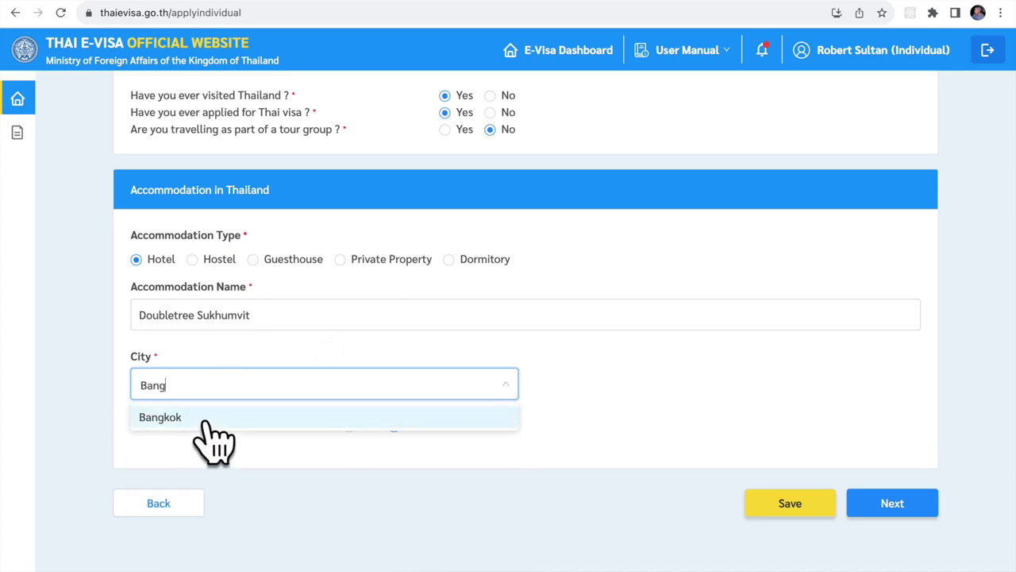
{"action": "left_click", "coordinate": [206, 417]}
{"action": "left_click", "coordinate": [570, 388]}
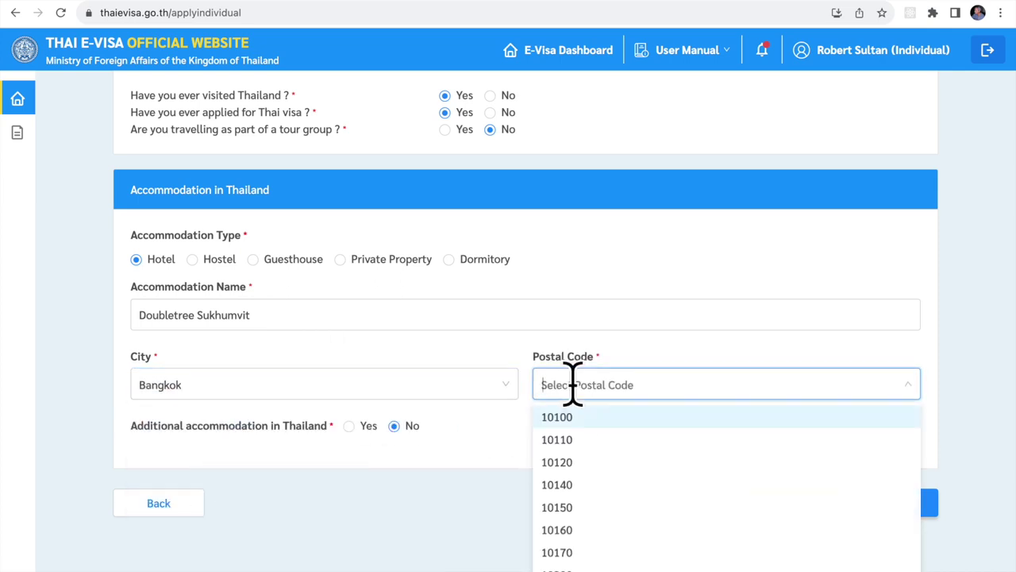
{"action": "left_click", "coordinate": [560, 439]}
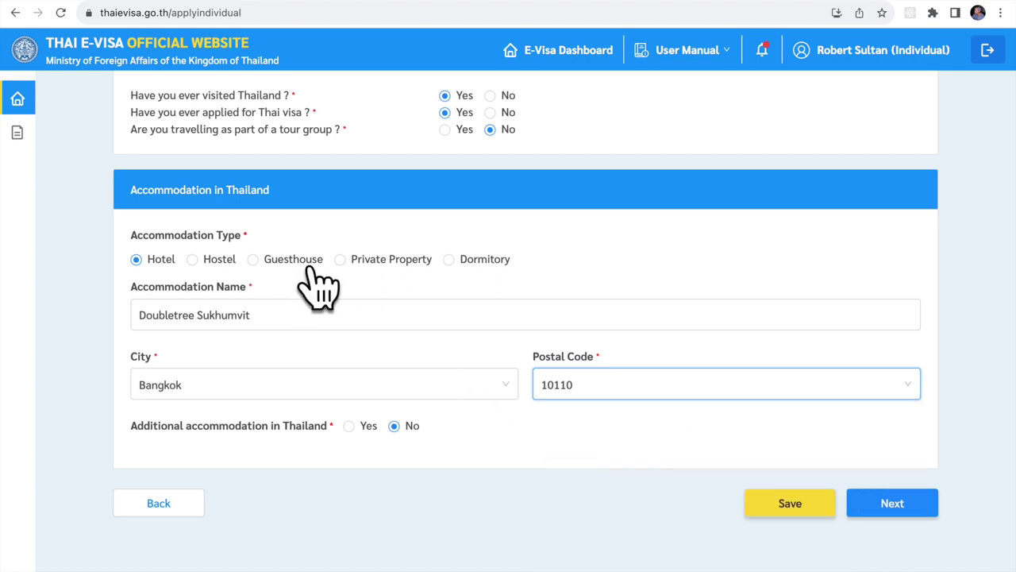
{"action": "left_click", "coordinate": [343, 262]}
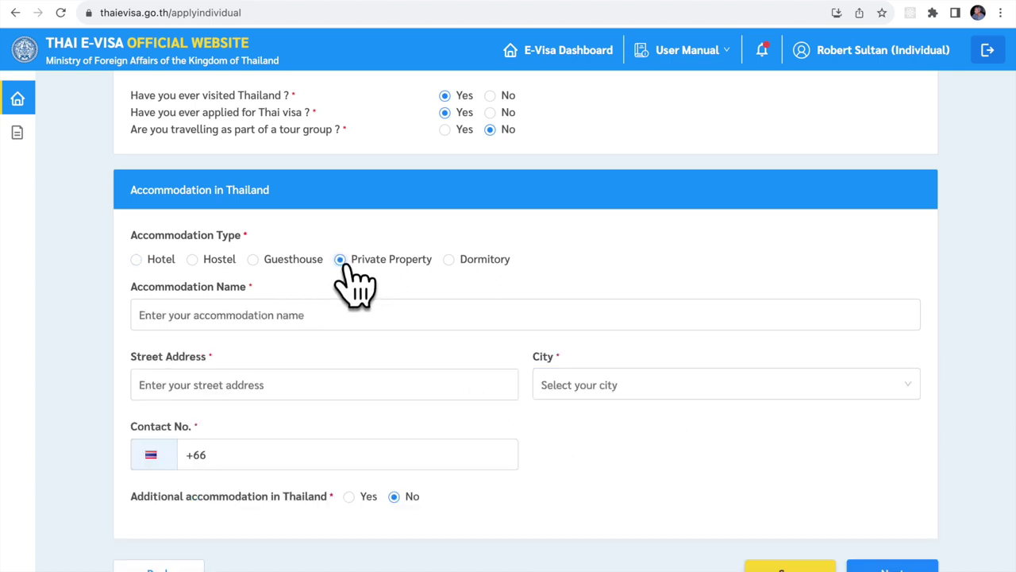
Enter property name 'Pongs House', street address '123 Soi Something' and city Bangkok.
{"action": "left_click", "coordinate": [273, 306]}
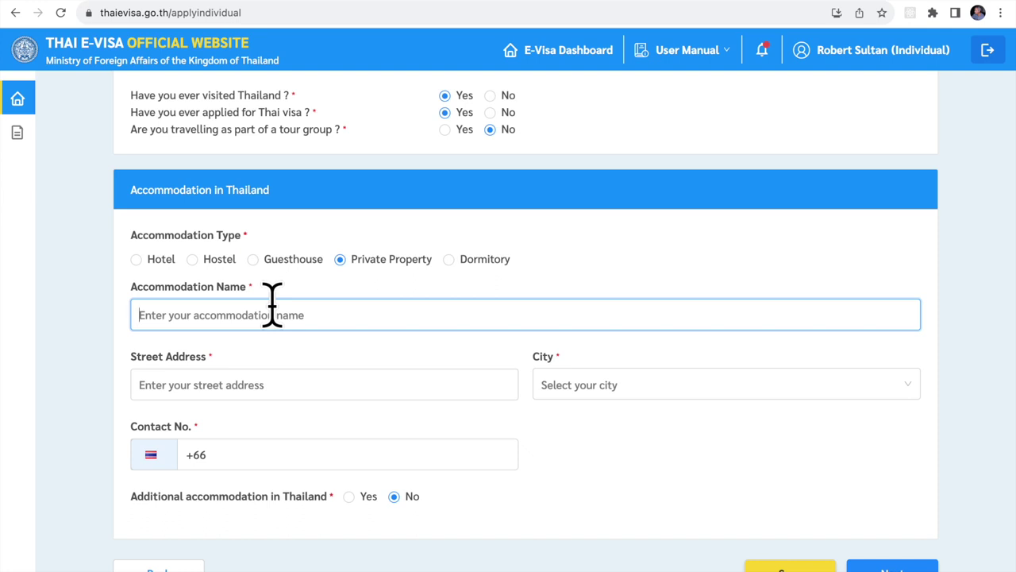
{"action": "type", "text": "Pongs"}
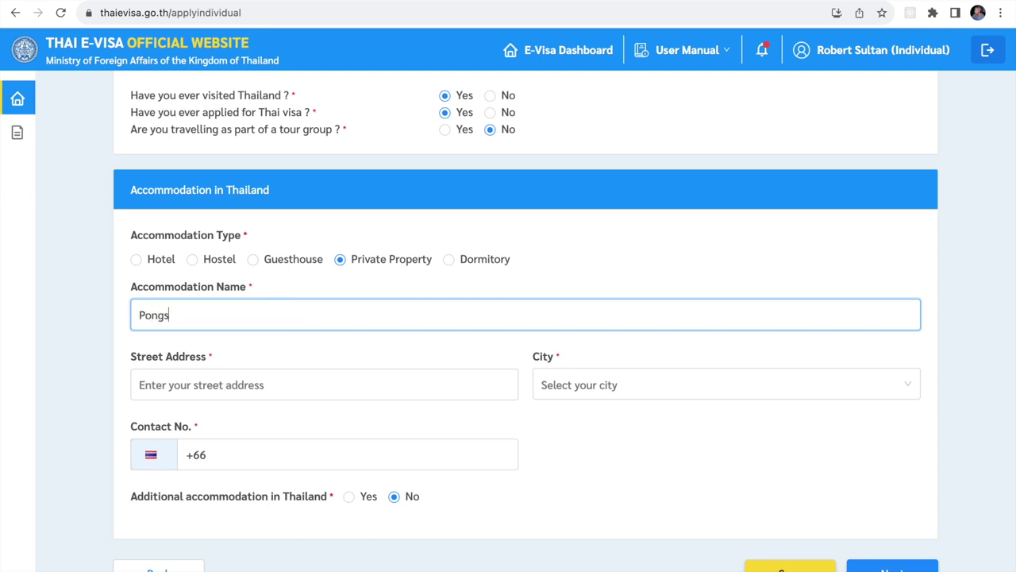
{"action": "type", "text": " House"}
{"action": "left_click", "coordinate": [259, 380]}
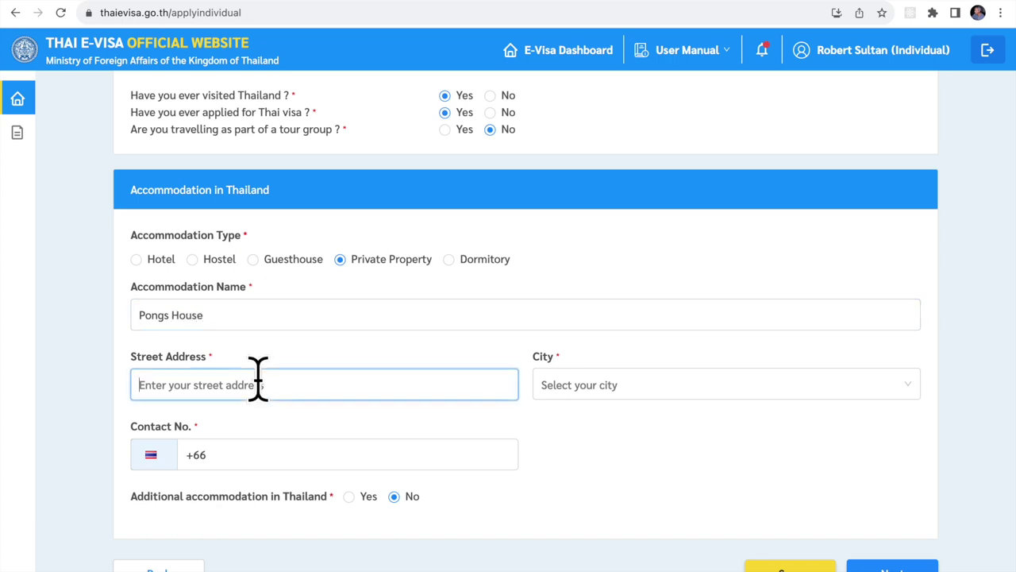
{"action": "type", "text": "123"}
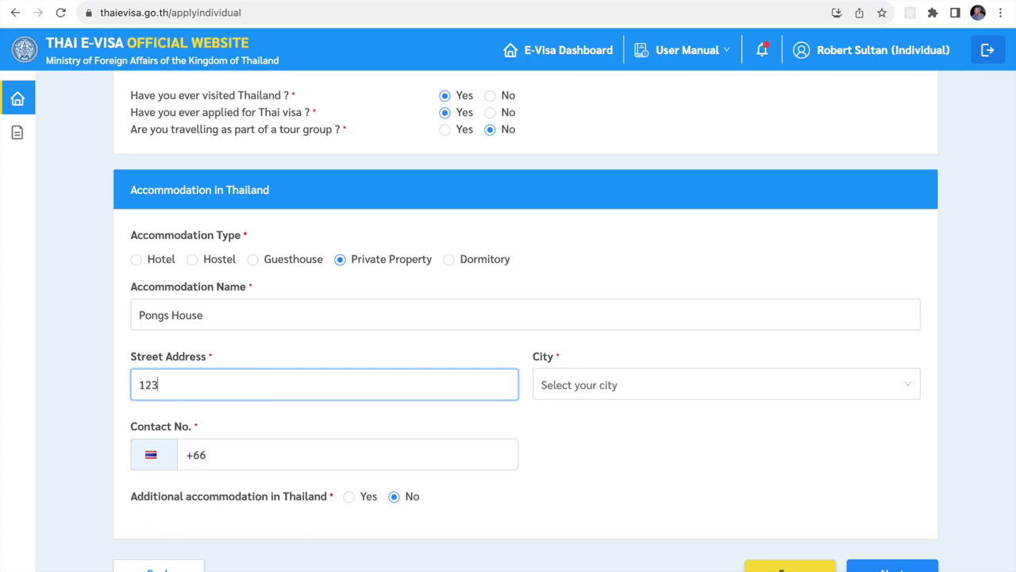
{"action": "type", "text": " Soi Something"}
{"action": "left_click", "coordinate": [573, 384]}
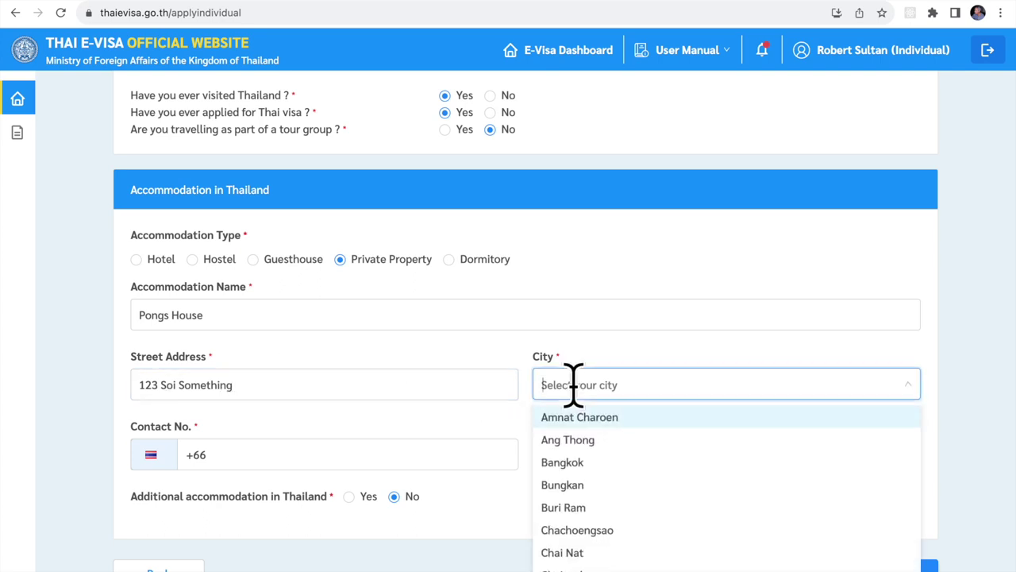
{"action": "left_click", "coordinate": [565, 463]}
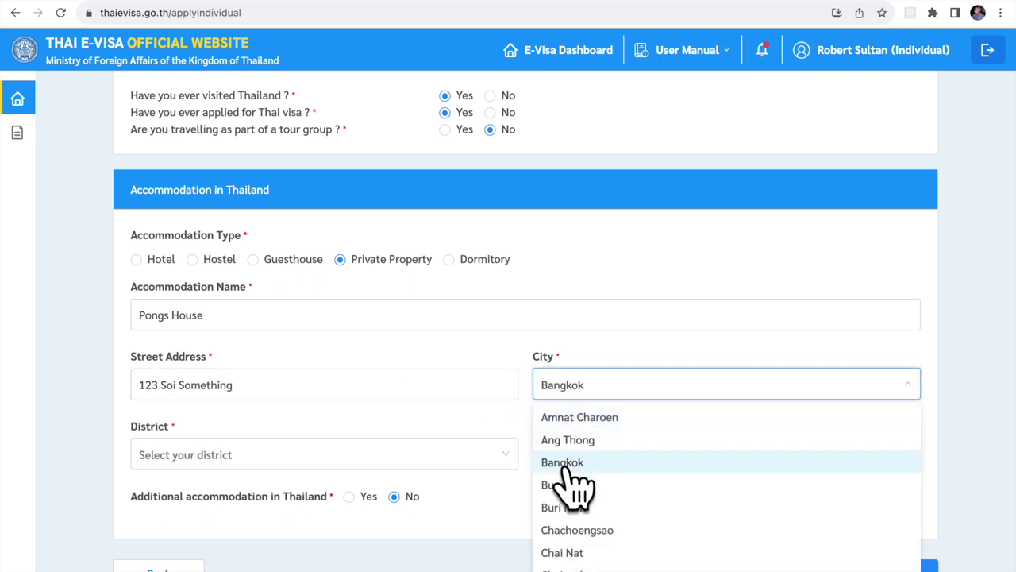
Set district Khet Pathum Wan, subdistrict Wang Mai, postcode 10330, and enter the contact number.
{"action": "left_click", "coordinate": [263, 459]}
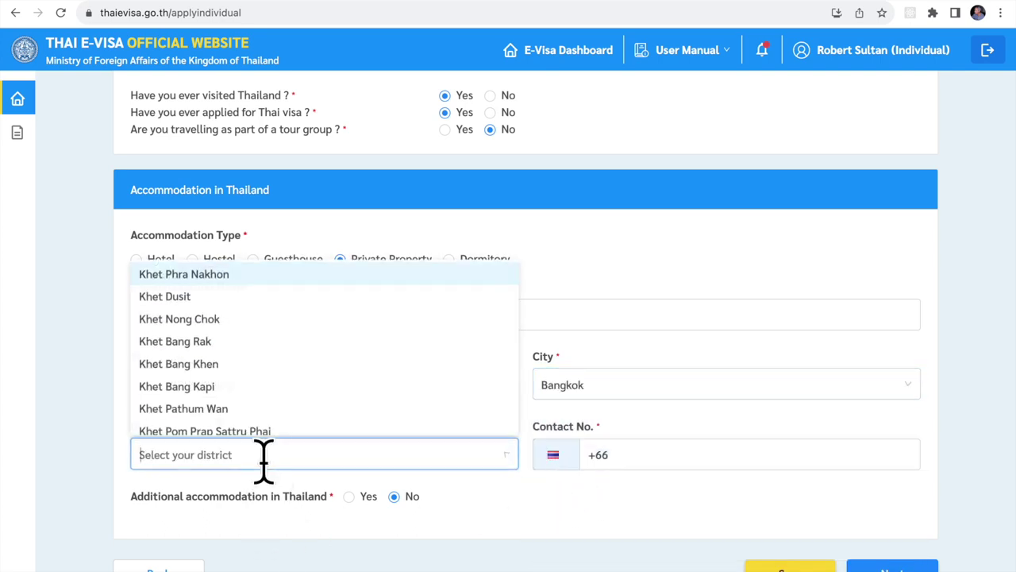
{"action": "left_click", "coordinate": [173, 402]}
{"action": "left_click", "coordinate": [586, 455]}
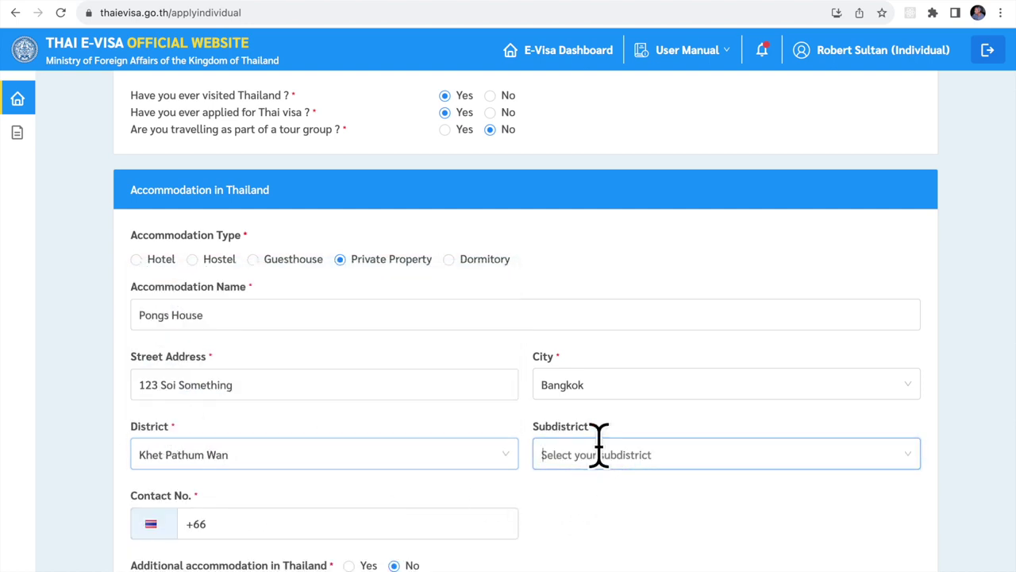
{"action": "left_click", "coordinate": [591, 511]}
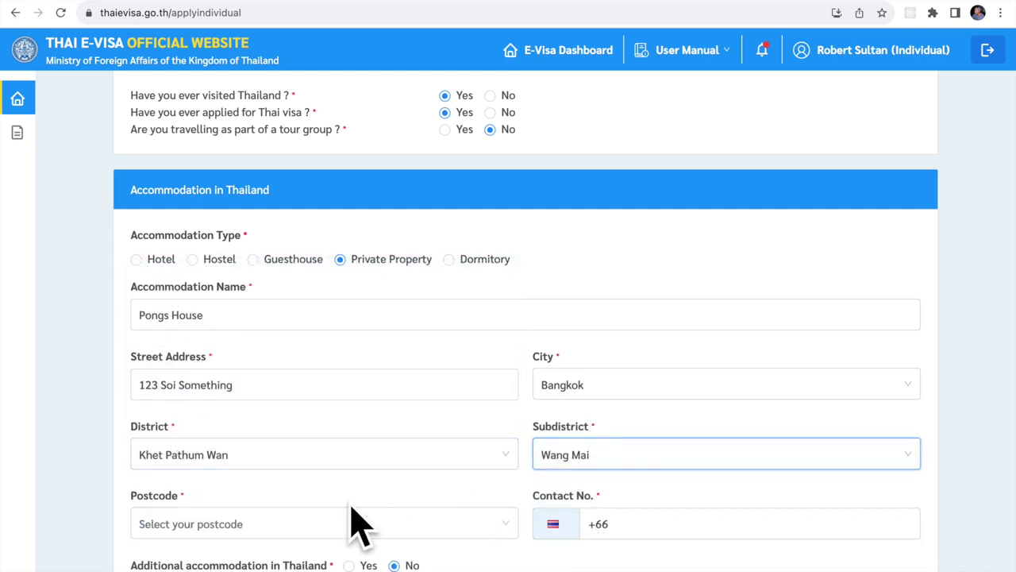
{"action": "left_click", "coordinate": [315, 525]}
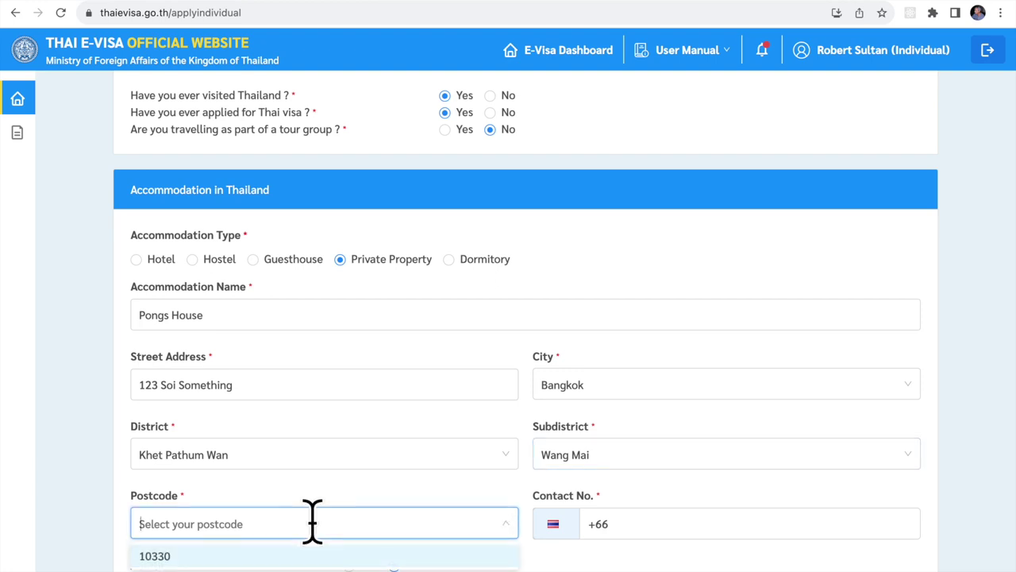
{"action": "left_click", "coordinate": [278, 561]}
{"action": "left_click", "coordinate": [739, 517]}
{"action": "type", "text": "123 456 7"}
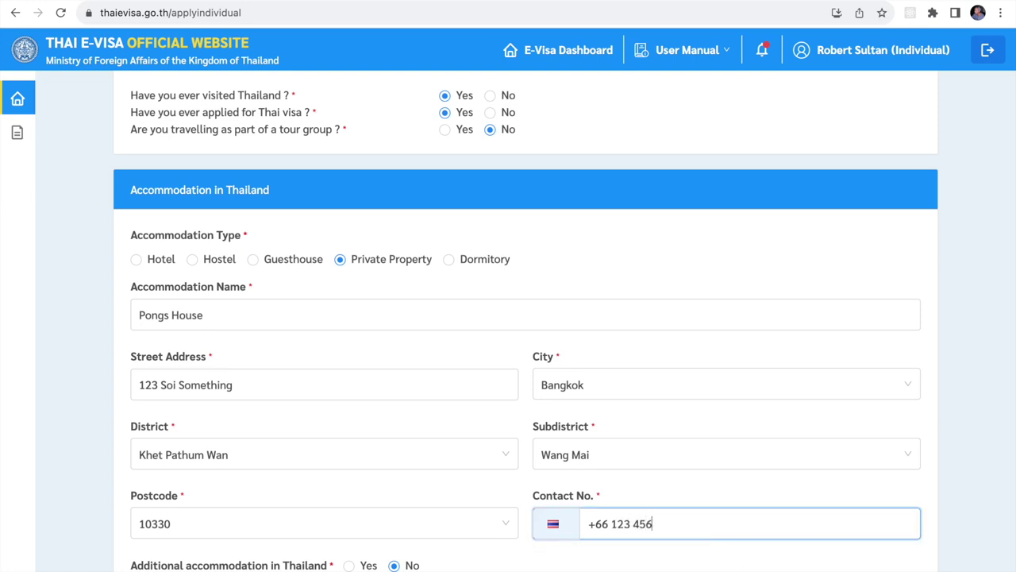
{"action": "type", "text": "89"}
{"action": "key", "text": "Tab"}
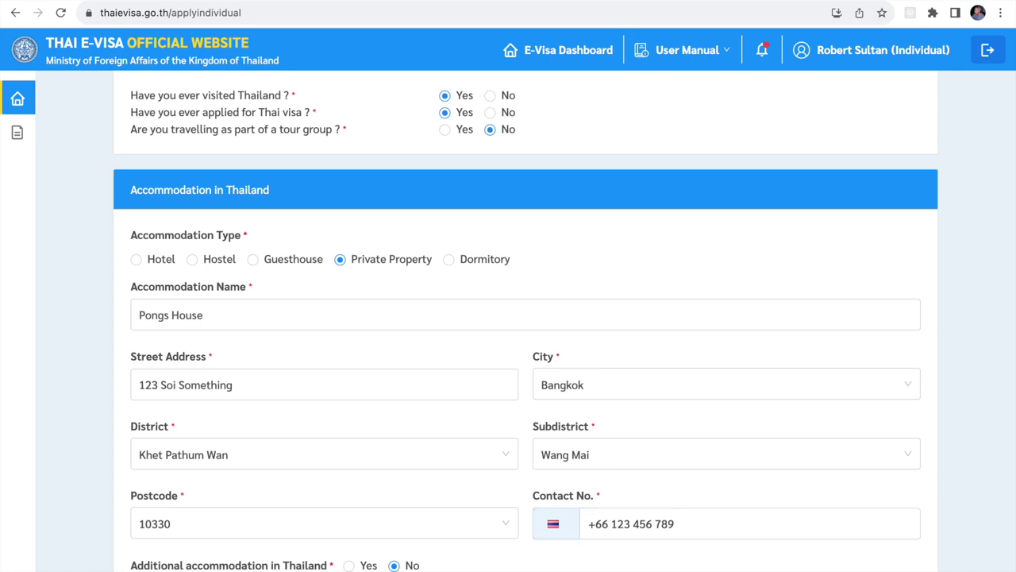
Save the application and continue to the Supporting Documents page.
{"action": "scroll", "coordinate": [525, 321], "scroll_direction": "down", "scroll_amount": 1}
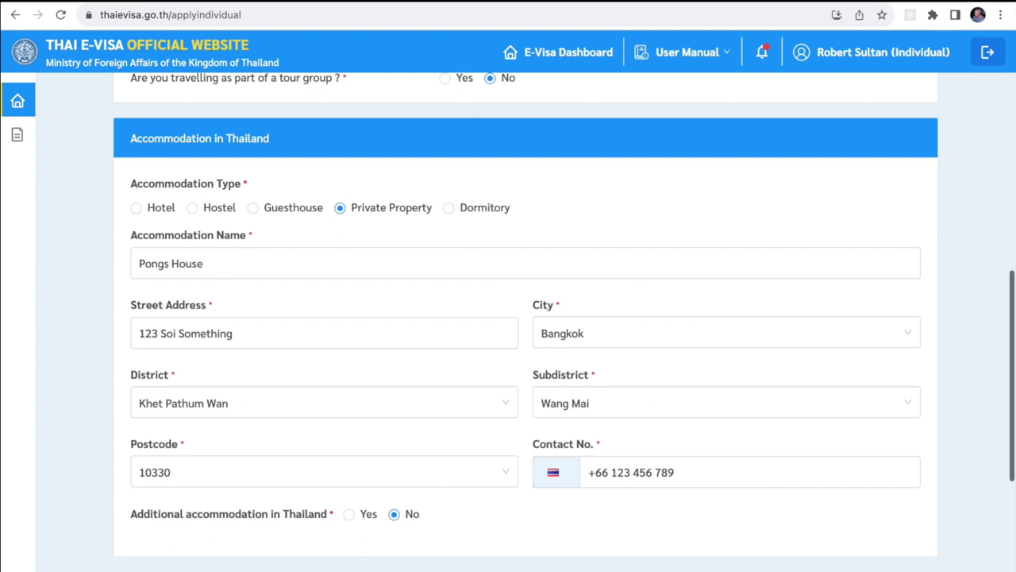
{"action": "scroll", "coordinate": [798, 486], "scroll_direction": "down", "scroll_amount": 3}
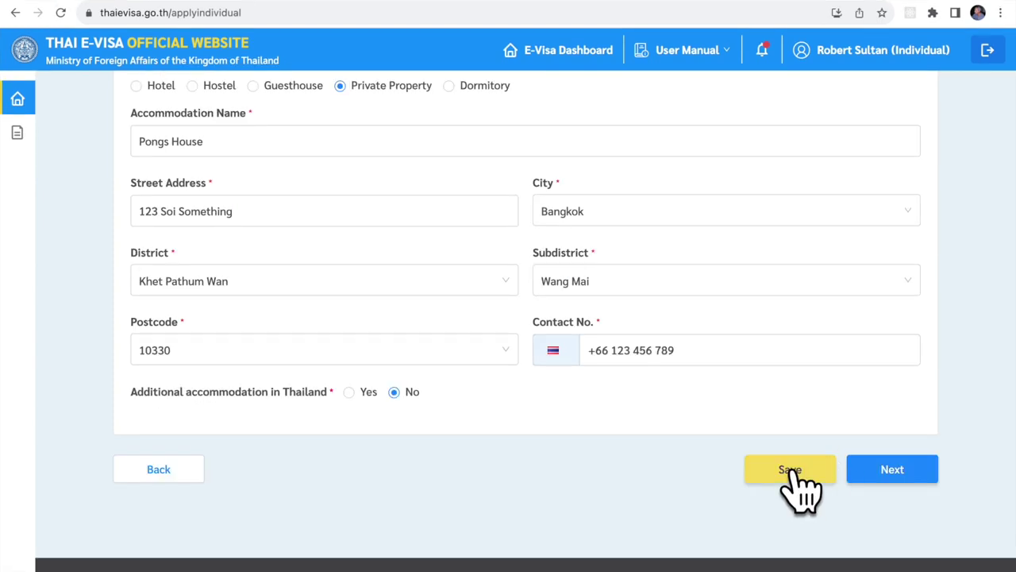
{"action": "left_click", "coordinate": [794, 472]}
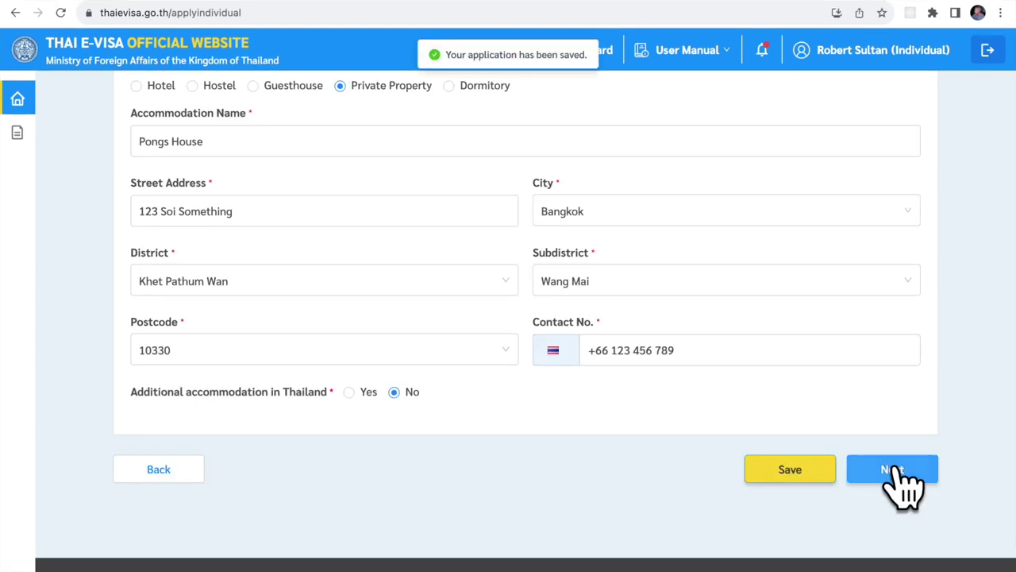
{"action": "left_click", "coordinate": [899, 479]}
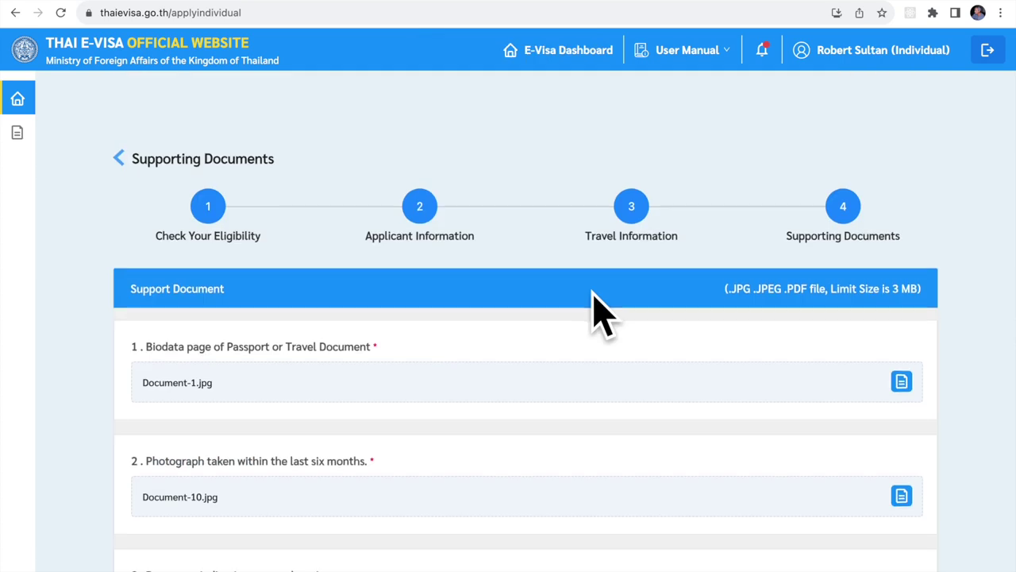
{"action": "scroll", "coordinate": [600, 314], "scroll_direction": "down", "scroll_amount": 3}
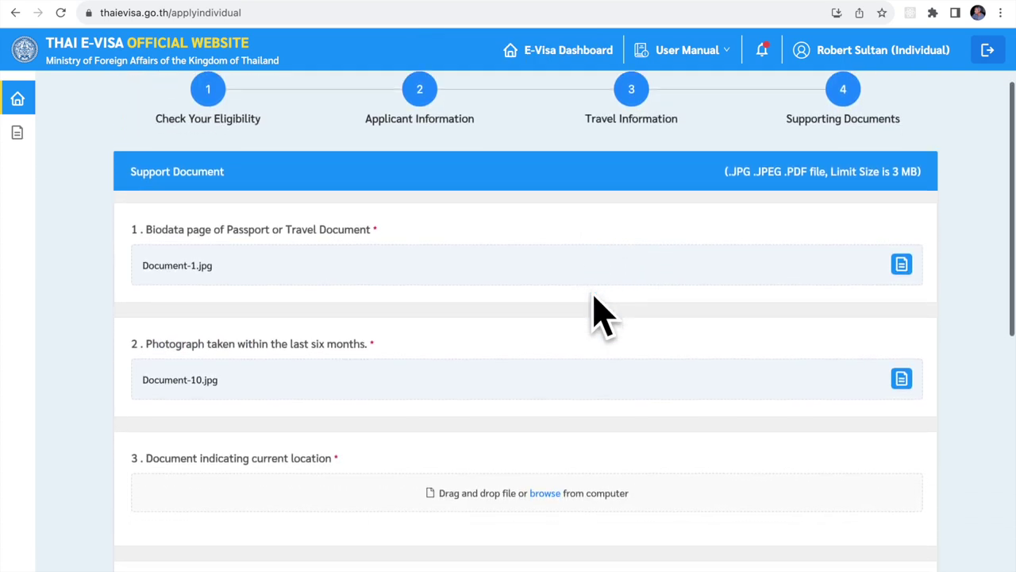
Upload DriversLicense.JPG from VisaFiles as the item 3 current-location document.
{"action": "scroll", "coordinate": [600, 314], "scroll_direction": "down", "scroll_amount": 2}
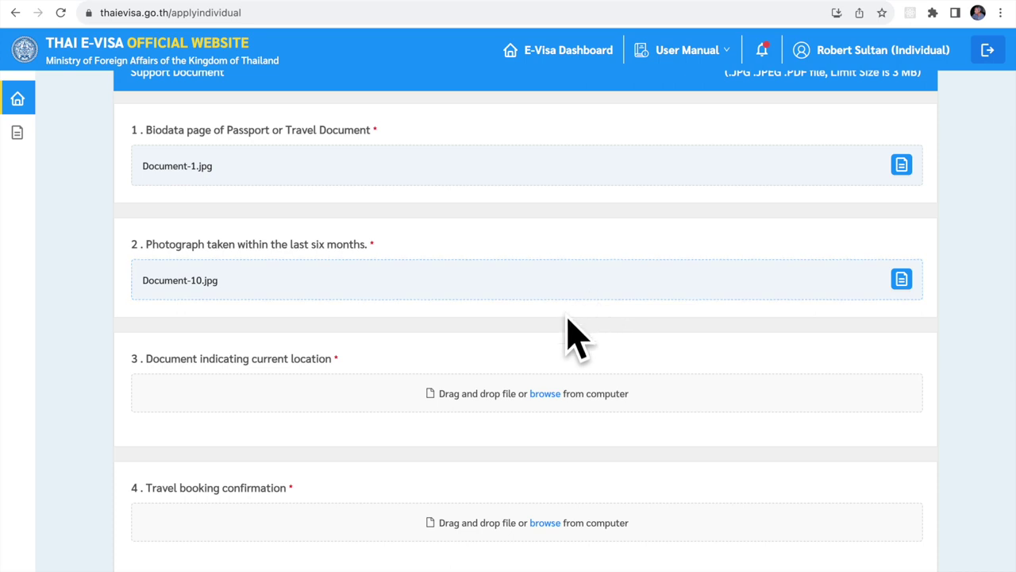
{"action": "left_click", "coordinate": [544, 394]}
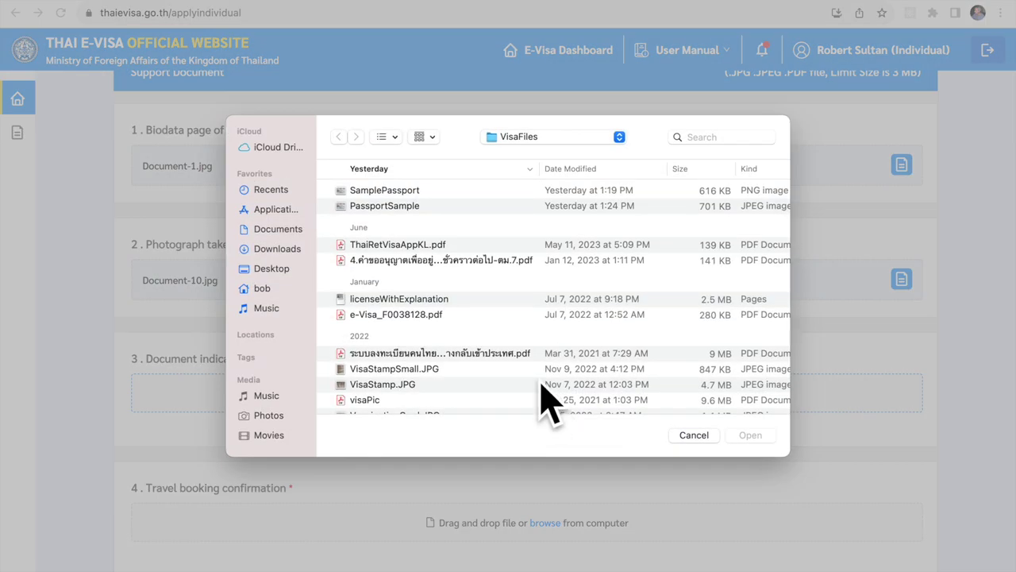
{"action": "scroll", "coordinate": [541, 385], "scroll_direction": "down", "scroll_amount": 15}
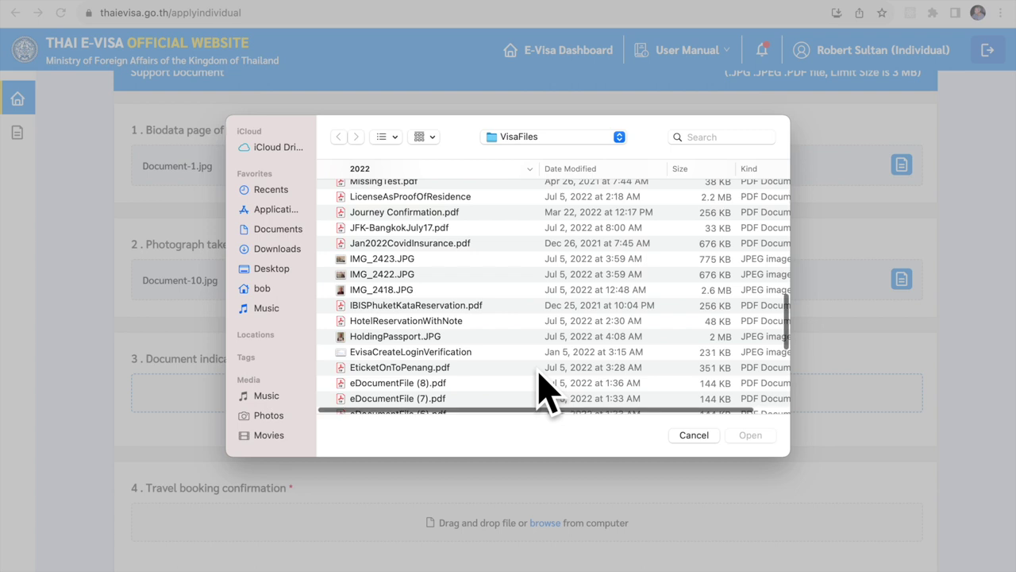
{"action": "scroll", "coordinate": [546, 389], "scroll_direction": "down", "scroll_amount": 2}
{"action": "scroll", "coordinate": [546, 389], "scroll_direction": "down", "scroll_amount": 8}
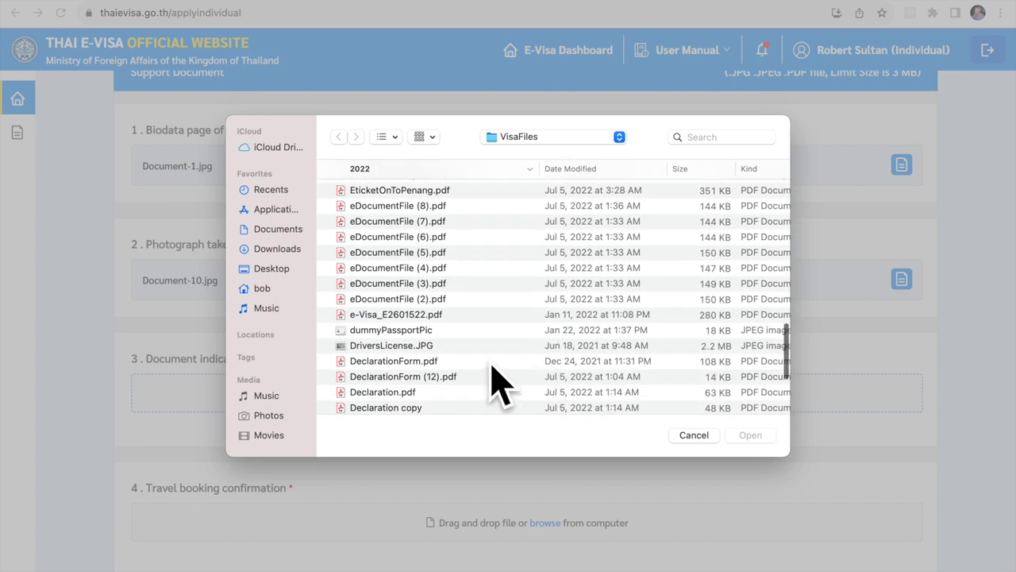
{"action": "left_click", "coordinate": [431, 346]}
{"action": "left_click", "coordinate": [753, 436]}
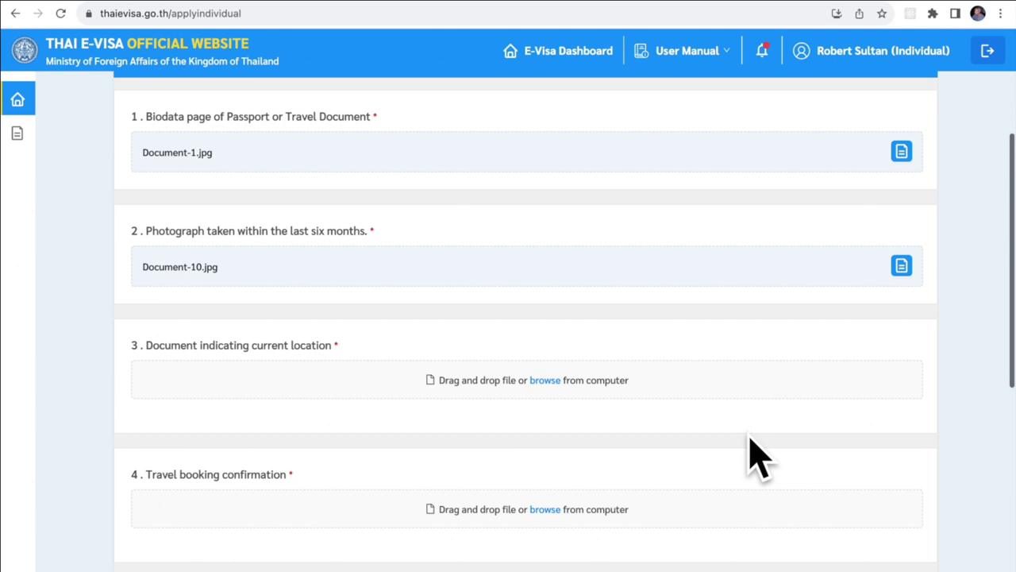
Attach QatarAirwaysTicket.pdf from VisaFiles as the item 4 travel booking confirmation.
{"action": "scroll", "coordinate": [758, 457], "scroll_direction": "down", "scroll_amount": 2}
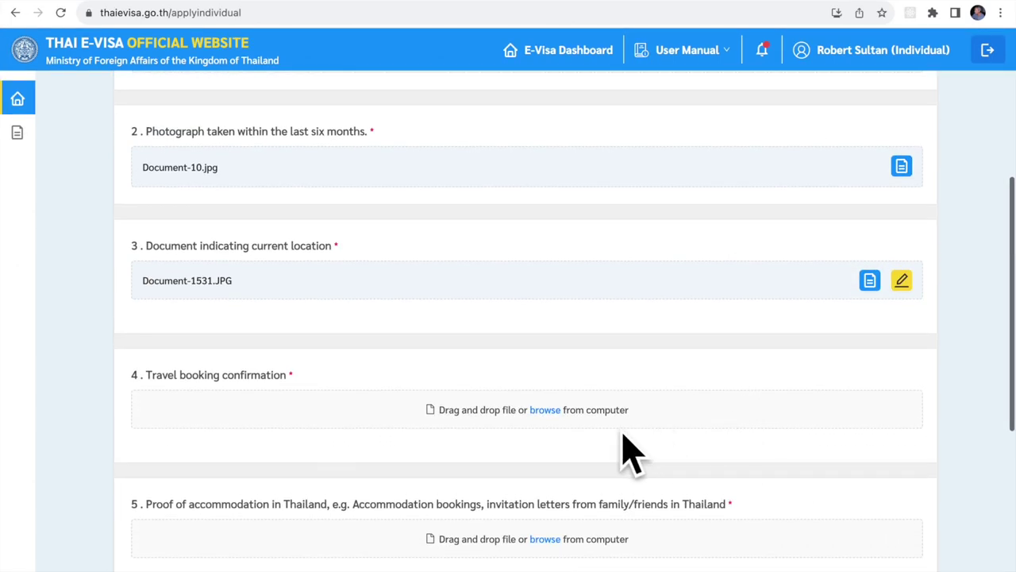
{"action": "left_click", "coordinate": [546, 411]}
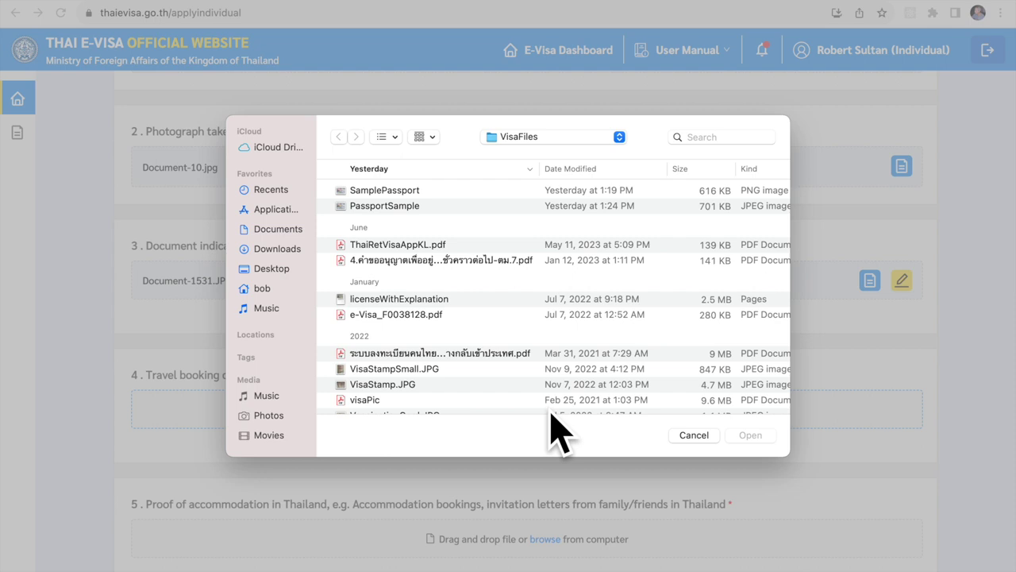
{"action": "scroll", "coordinate": [513, 367], "scroll_direction": "down", "scroll_amount": 5}
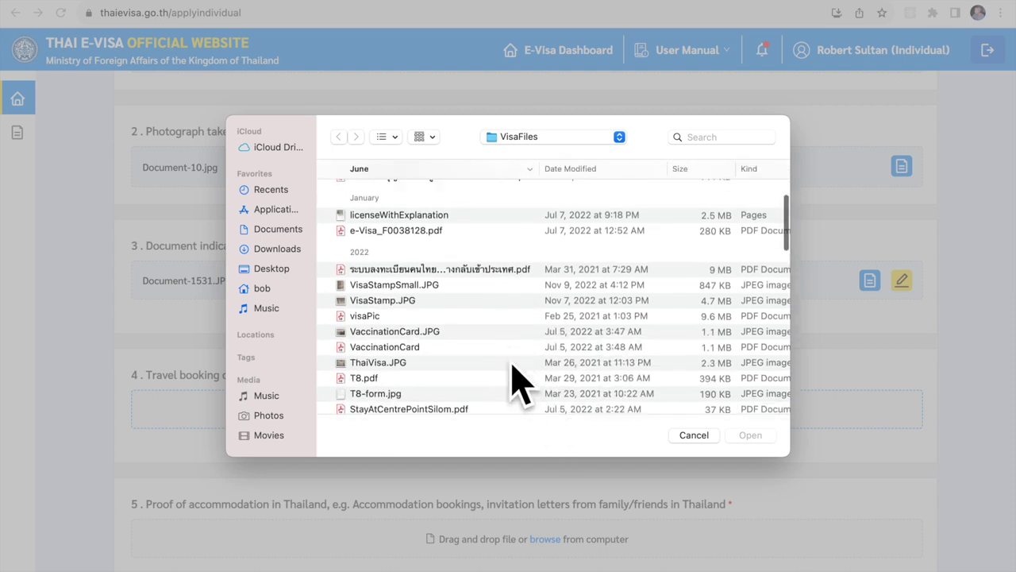
{"action": "scroll", "coordinate": [513, 367], "scroll_direction": "down", "scroll_amount": 2}
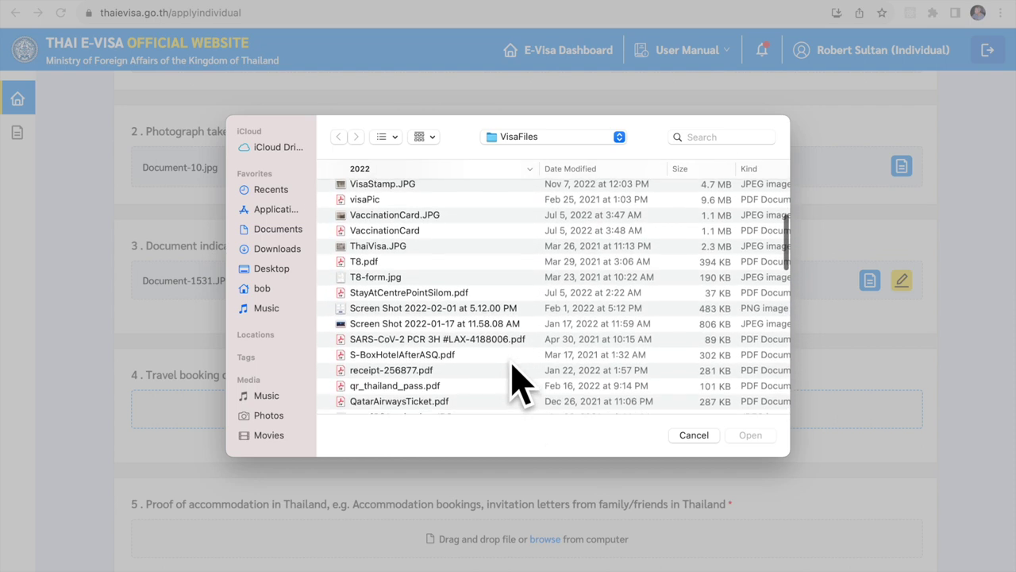
{"action": "scroll", "coordinate": [513, 386], "scroll_direction": "down", "scroll_amount": 2}
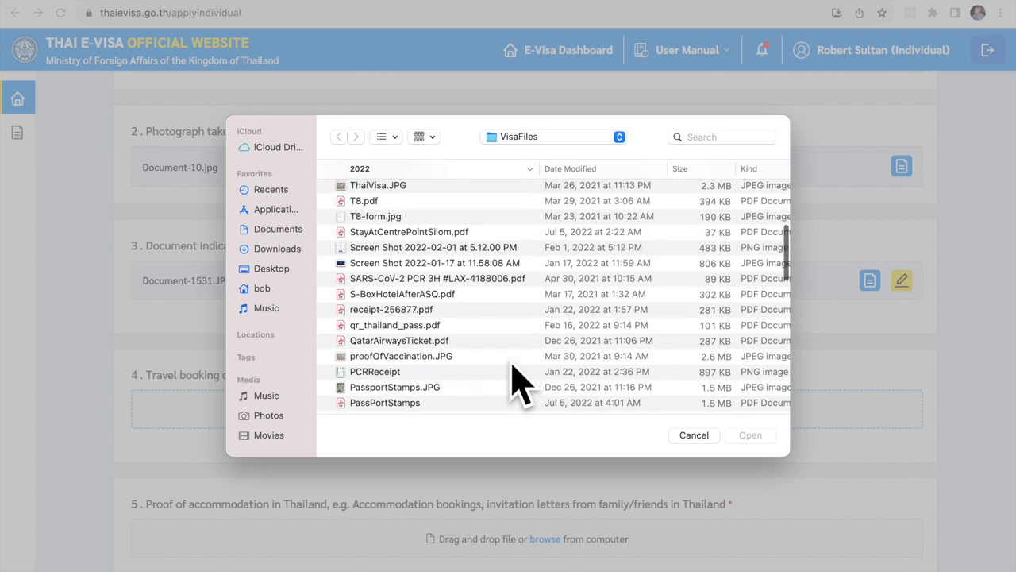
{"action": "scroll", "coordinate": [513, 365], "scroll_direction": "down", "scroll_amount": 1}
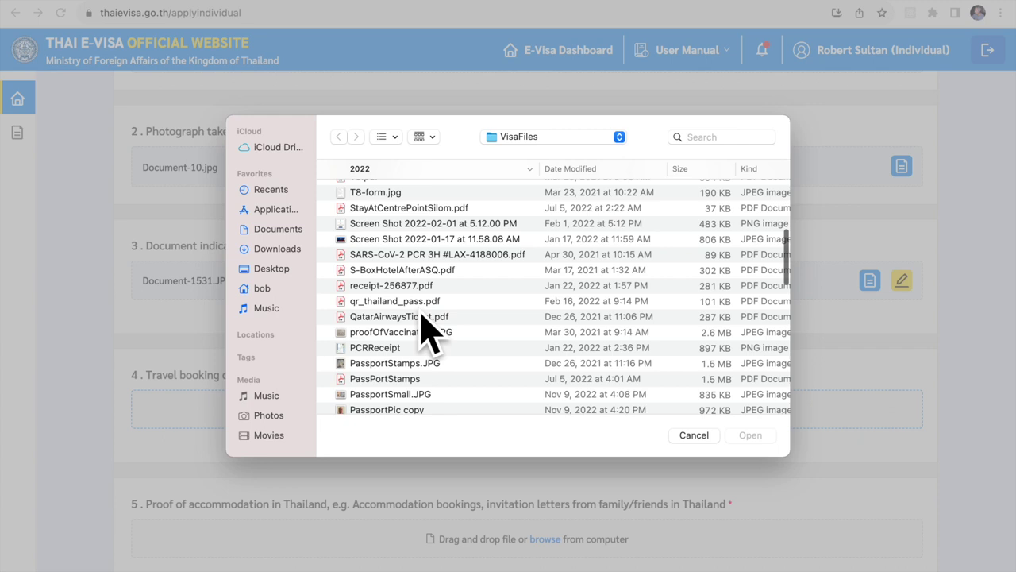
{"action": "left_click", "coordinate": [424, 318]}
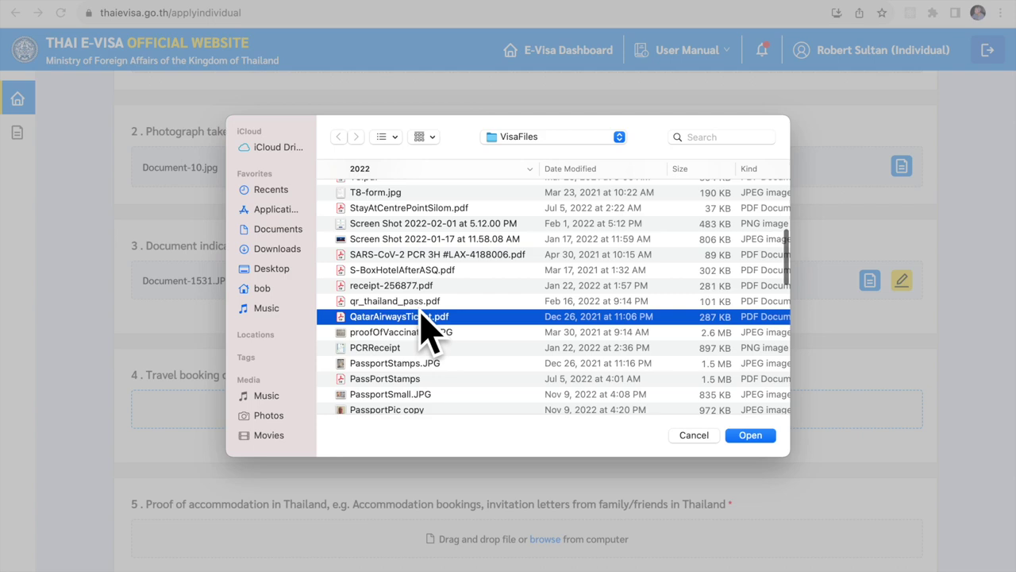
{"action": "left_click", "coordinate": [751, 436]}
{"action": "scroll", "coordinate": [749, 453], "scroll_direction": "down", "scroll_amount": 4}
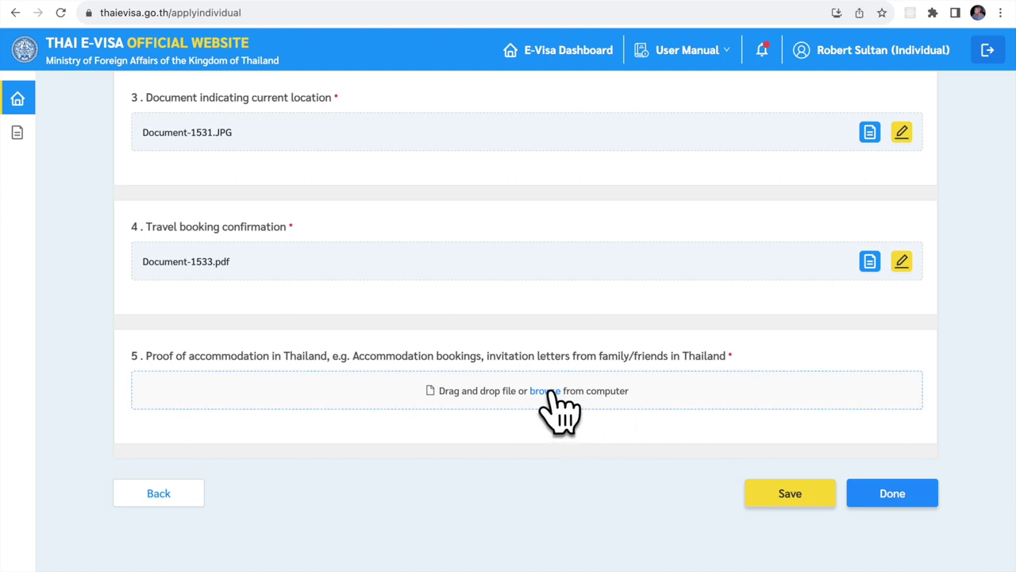
Attach StayAtCentrePointSilom.pdf from VisaFiles as the item 5 proof of accommodation.
{"action": "left_click", "coordinate": [548, 392]}
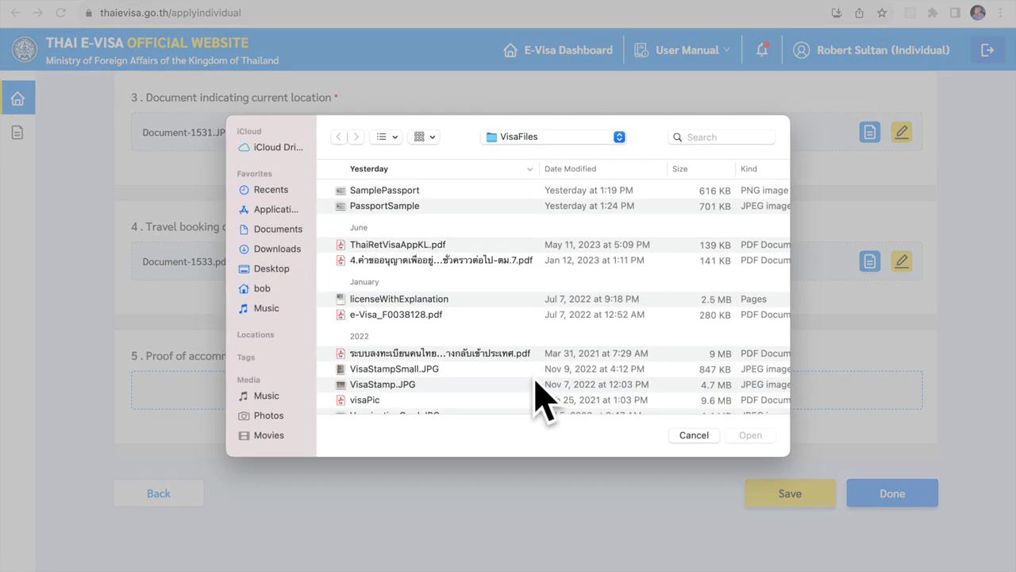
{"action": "scroll", "coordinate": [540, 397], "scroll_direction": "down", "scroll_amount": 5}
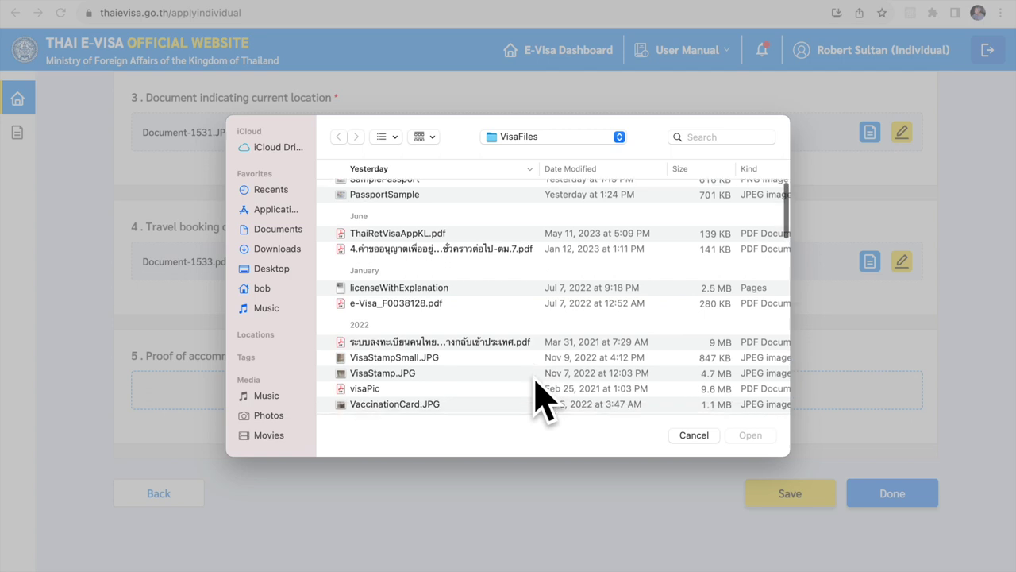
{"action": "scroll", "coordinate": [542, 402], "scroll_direction": "down", "scroll_amount": 3}
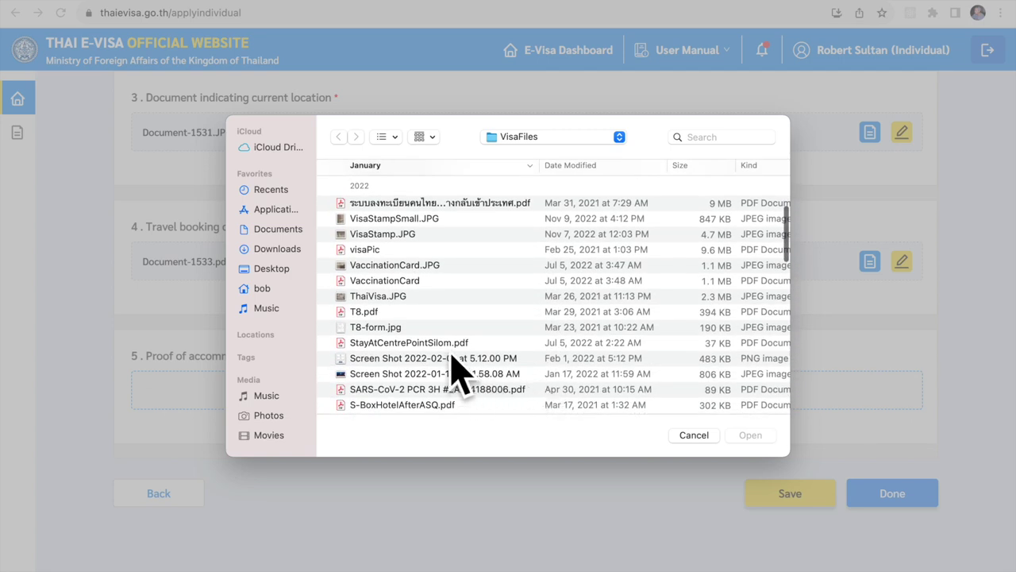
{"action": "left_click", "coordinate": [445, 343]}
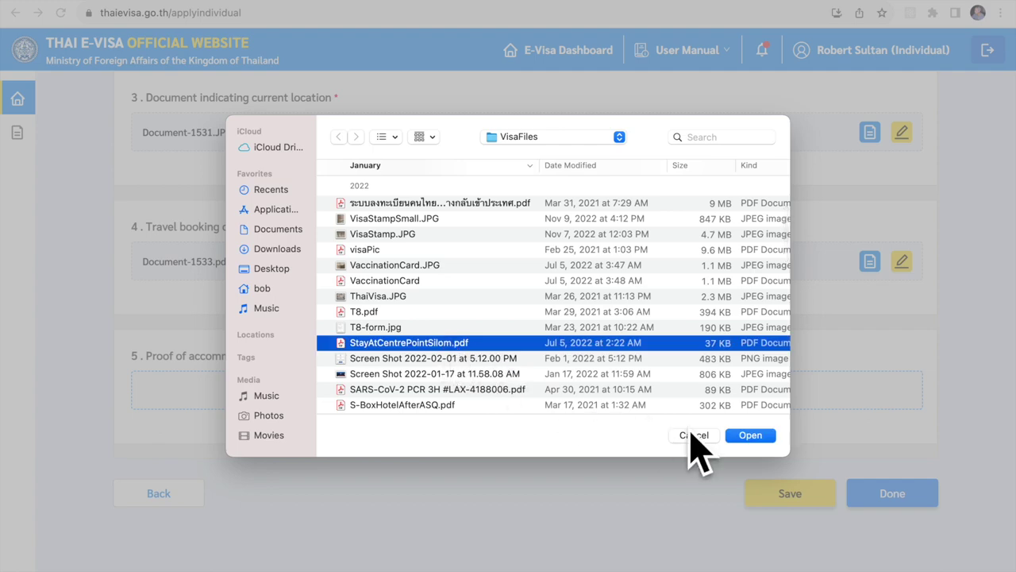
{"action": "left_click", "coordinate": [751, 438]}
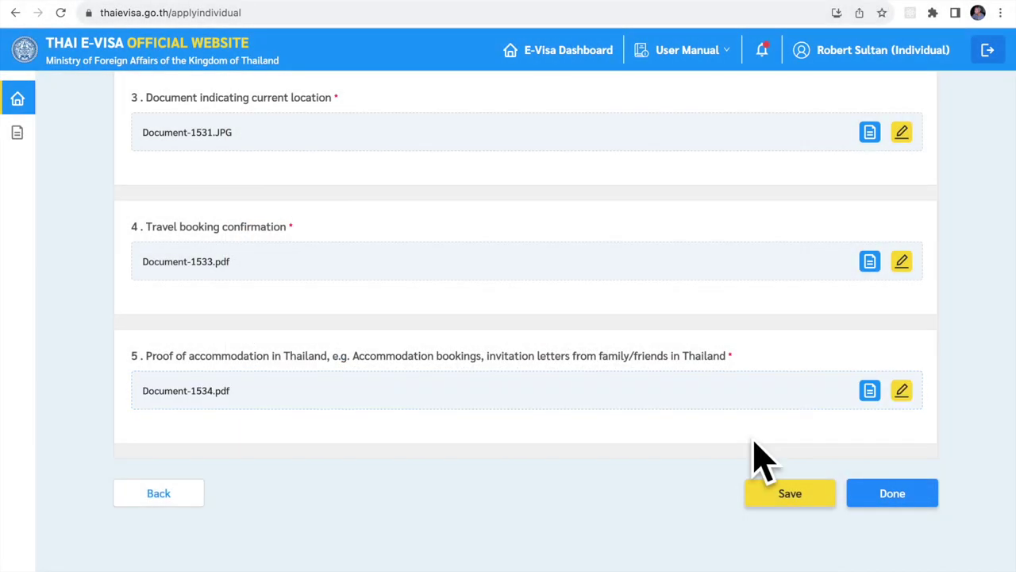
{"action": "scroll", "coordinate": [817, 357], "scroll_direction": "down", "scroll_amount": 1}
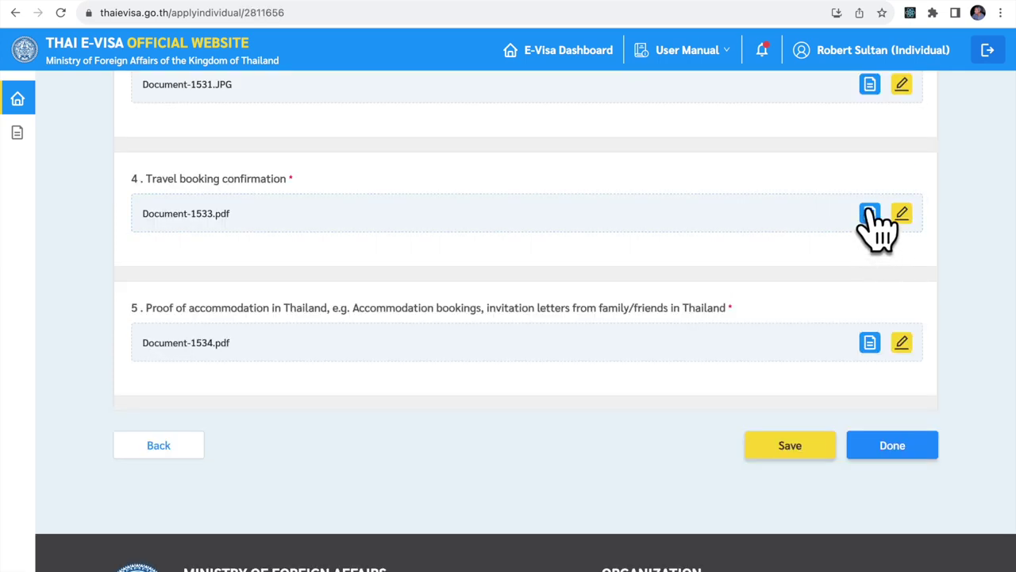
Save the fully documented application and finish uploads with Done to review it.
{"action": "left_click", "coordinate": [870, 212]}
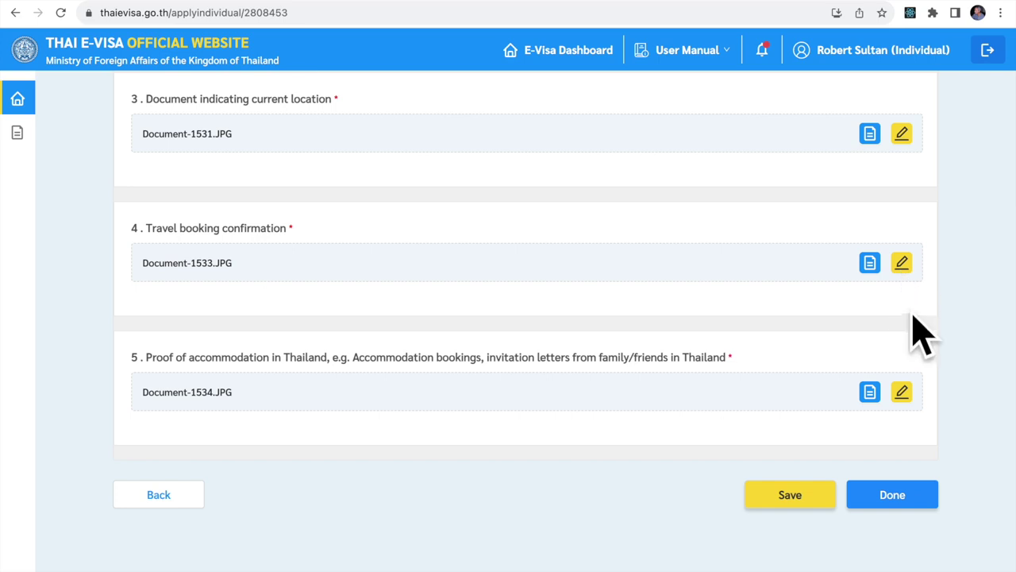
{"action": "left_click", "coordinate": [786, 501]}
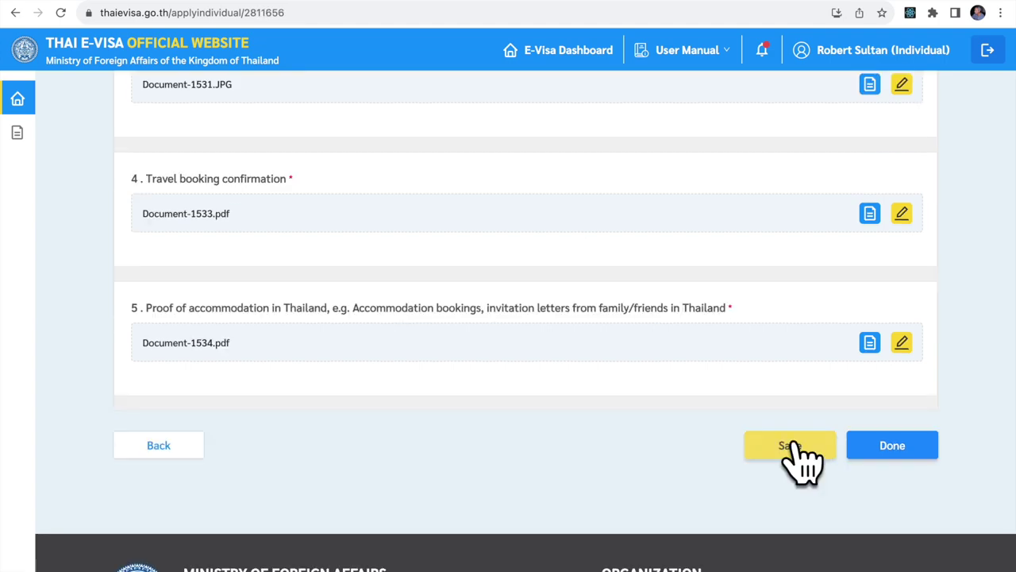
{"action": "left_click", "coordinate": [893, 445]}
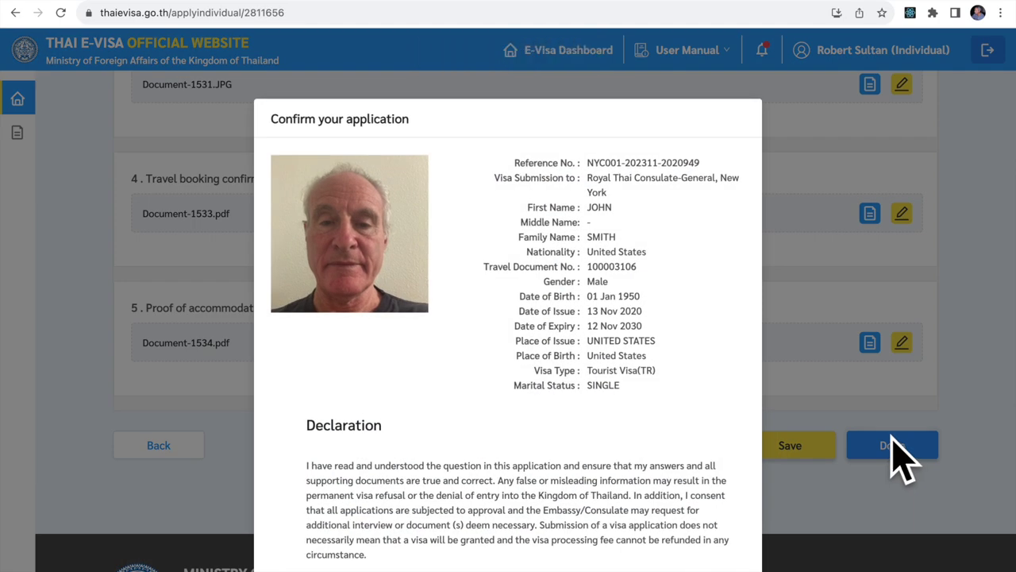
Review the application summary and Declaration, then Accept & Confirm.
{"action": "scroll", "coordinate": [667, 469], "scroll_direction": "down", "scroll_amount": 2}
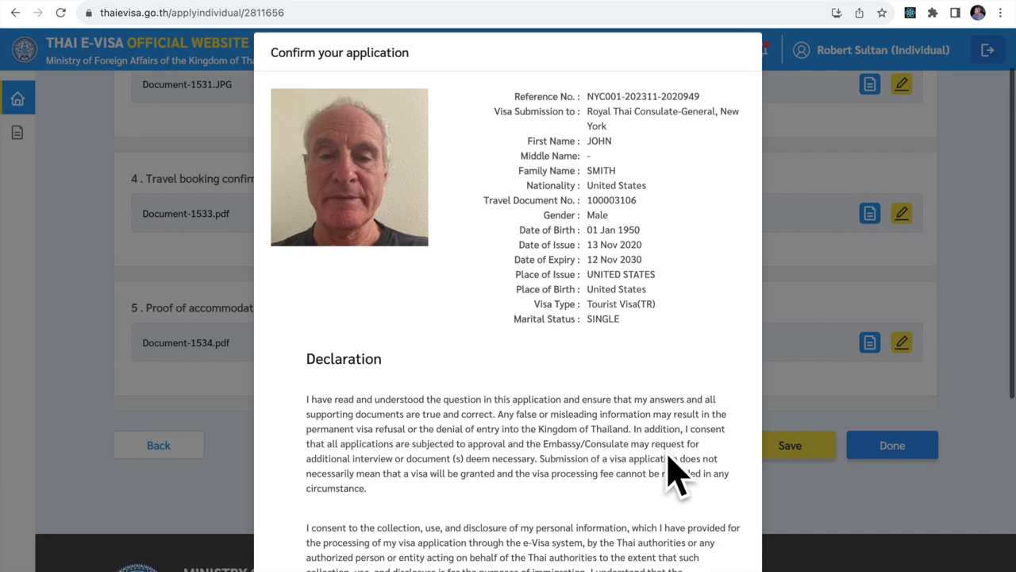
{"action": "scroll", "coordinate": [668, 460], "scroll_direction": "down", "scroll_amount": 3}
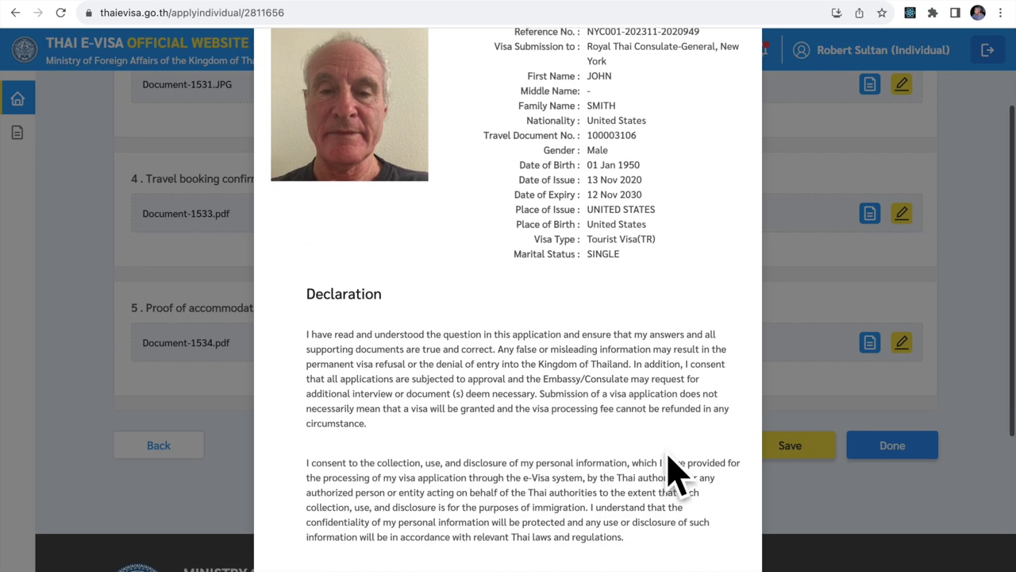
{"action": "scroll", "coordinate": [671, 472], "scroll_direction": "down", "scroll_amount": 3}
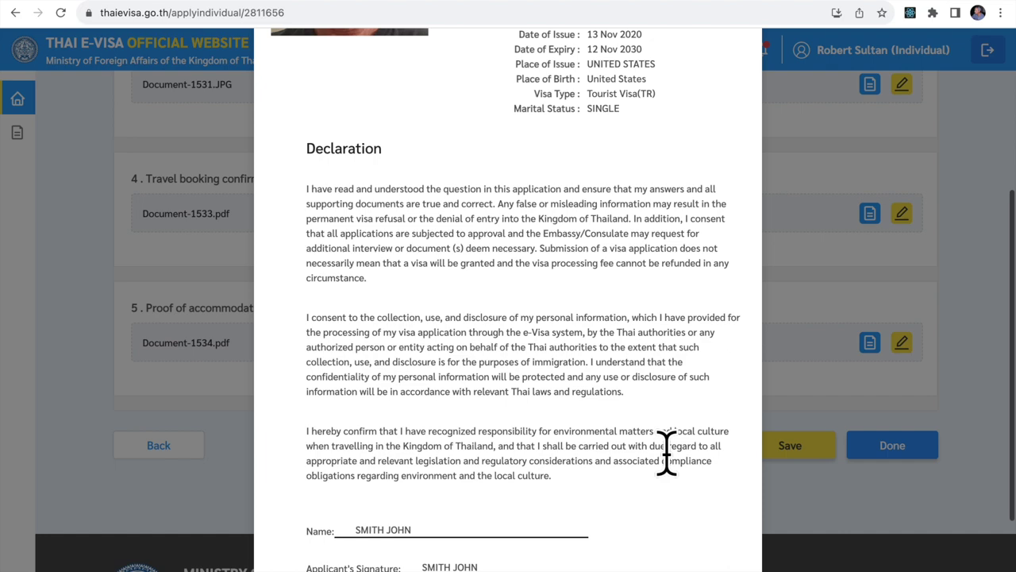
{"action": "scroll", "coordinate": [674, 476], "scroll_direction": "up", "scroll_amount": 8}
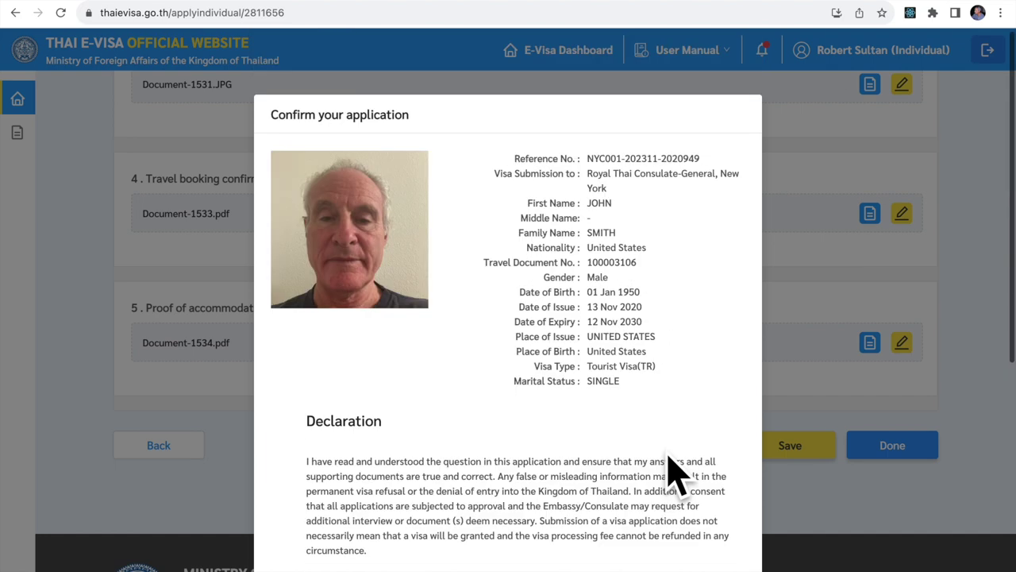
{"action": "scroll", "coordinate": [674, 476], "scroll_direction": "down", "scroll_amount": 2}
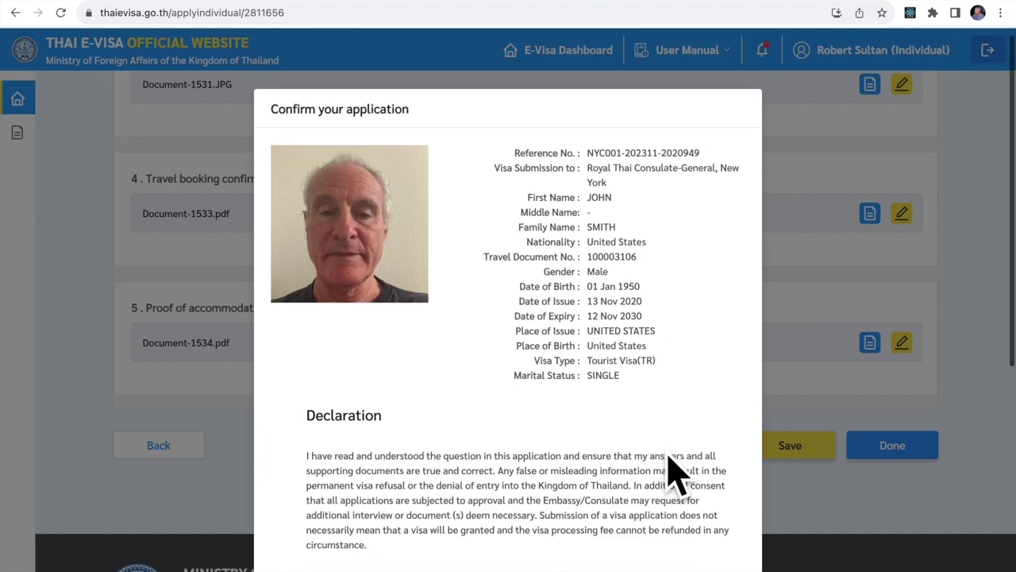
{"action": "scroll", "coordinate": [664, 444], "scroll_direction": "down", "scroll_amount": 3}
{"action": "scroll", "coordinate": [665, 453], "scroll_direction": "down", "scroll_amount": 5}
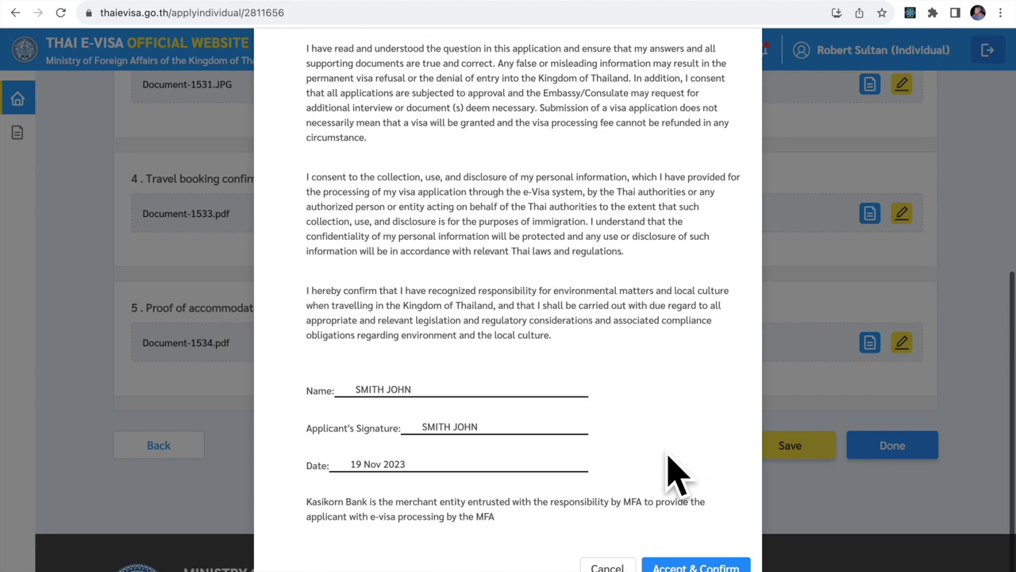
{"action": "left_click", "coordinate": [686, 565]}
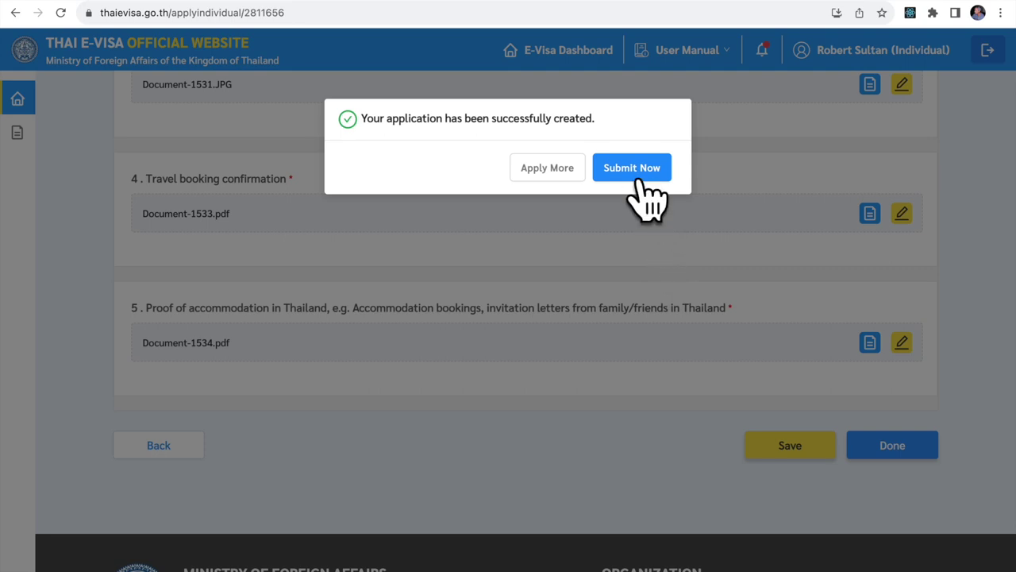
Choose Submit Now in the success dialog to reach the Ready to Submit list.
{"action": "left_click", "coordinate": [633, 169]}
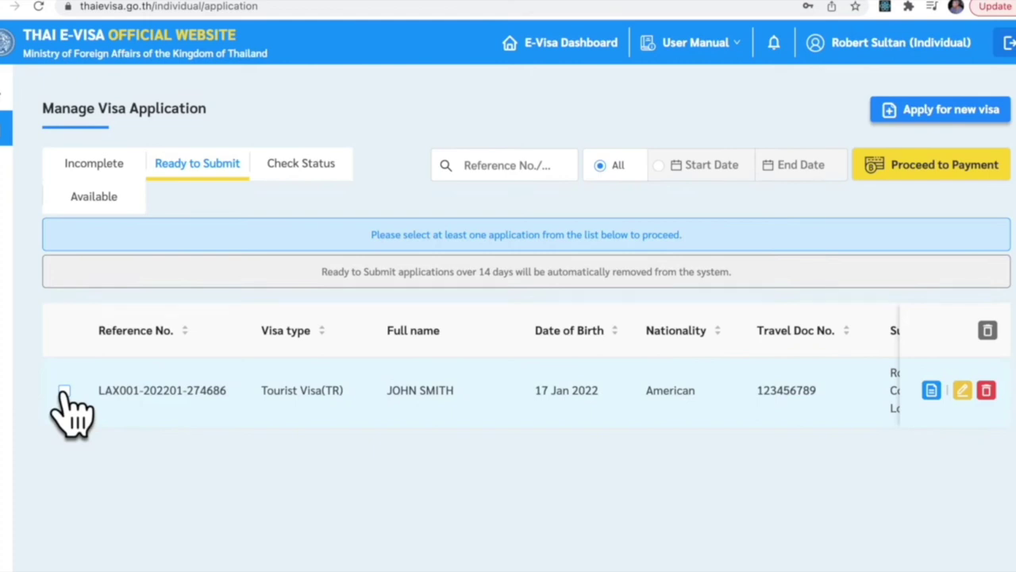
Select the ready Tourist Visa (TR) application and proceed to paying its 40 USD fee.
{"action": "left_click", "coordinate": [63, 390]}
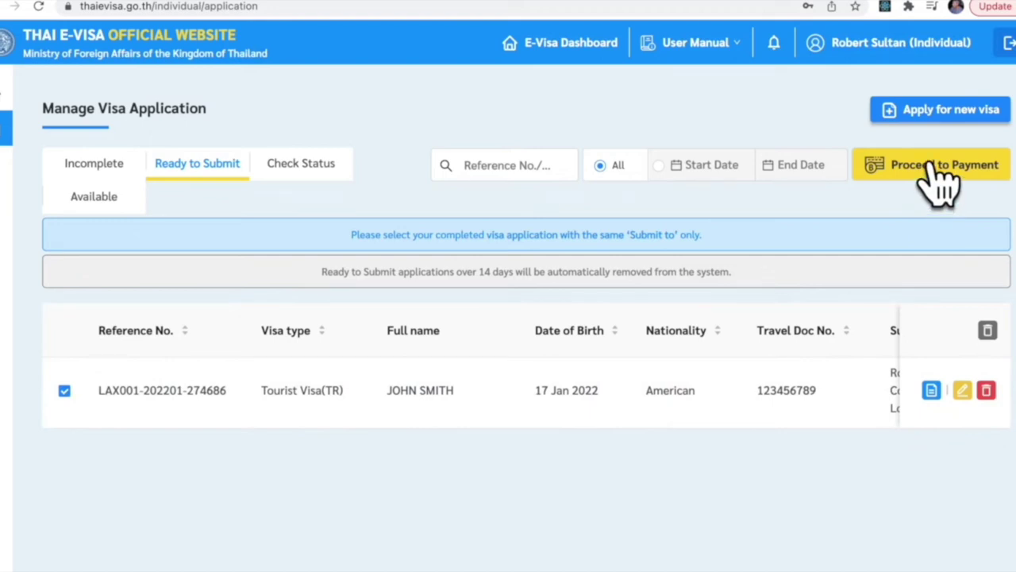
{"action": "left_click", "coordinate": [929, 171]}
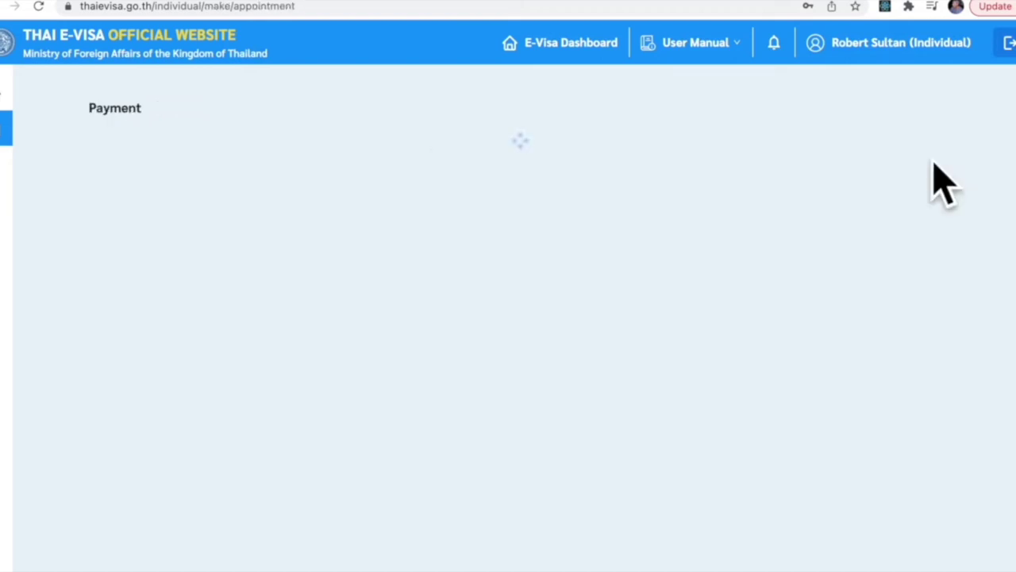